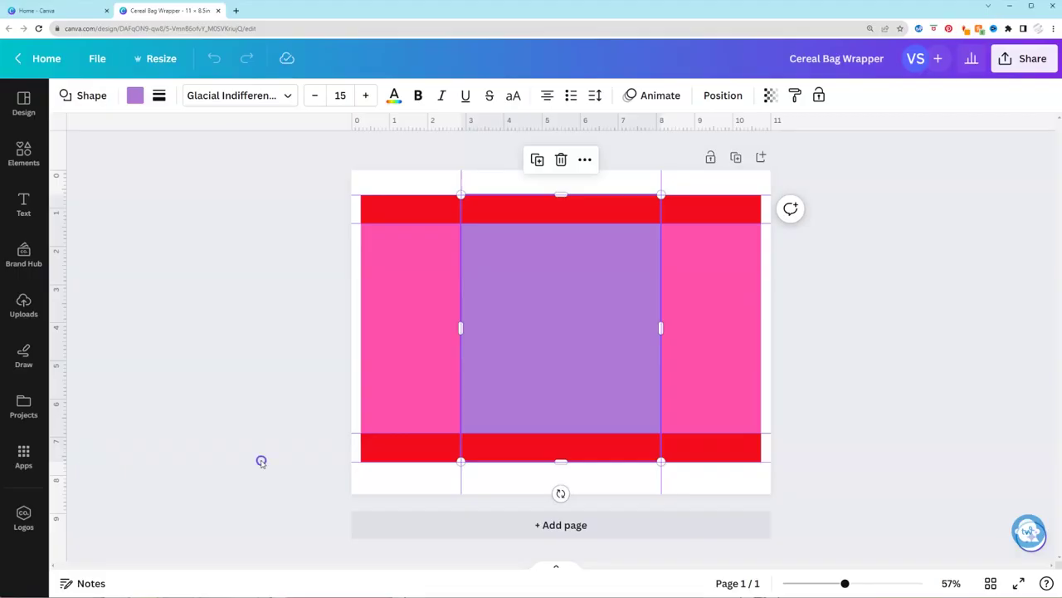
Step: Deselect the purple center panel so the red, pink and purple wrapper panels show unselected
{"action": "left_click", "coordinate": [262, 461]}
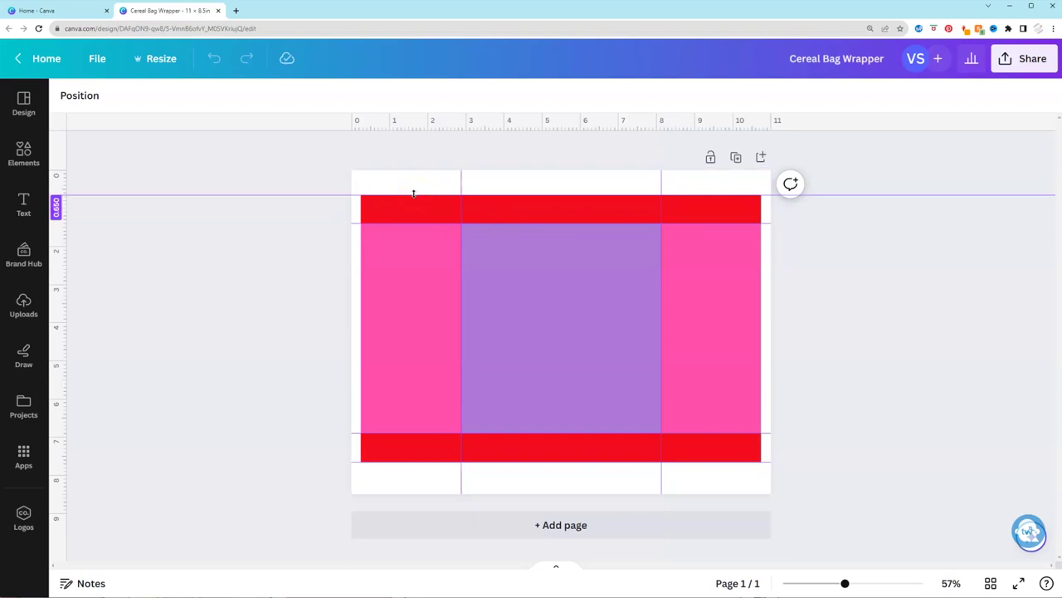
Step: Move the horizontal guides from 0.650 to 1.400 and from 6.900 to 7.650 inches
{"action": "left_click_drag", "start_coordinate": [414, 194], "coordinate": [405, 223]}
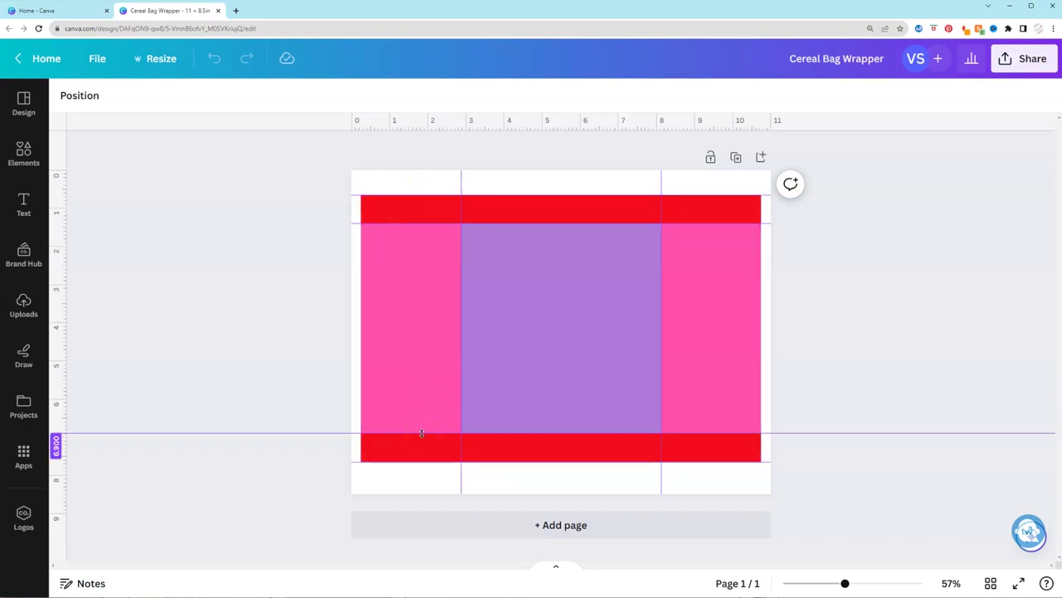
{"action": "left_click_drag", "start_coordinate": [422, 432], "coordinate": [414, 468]}
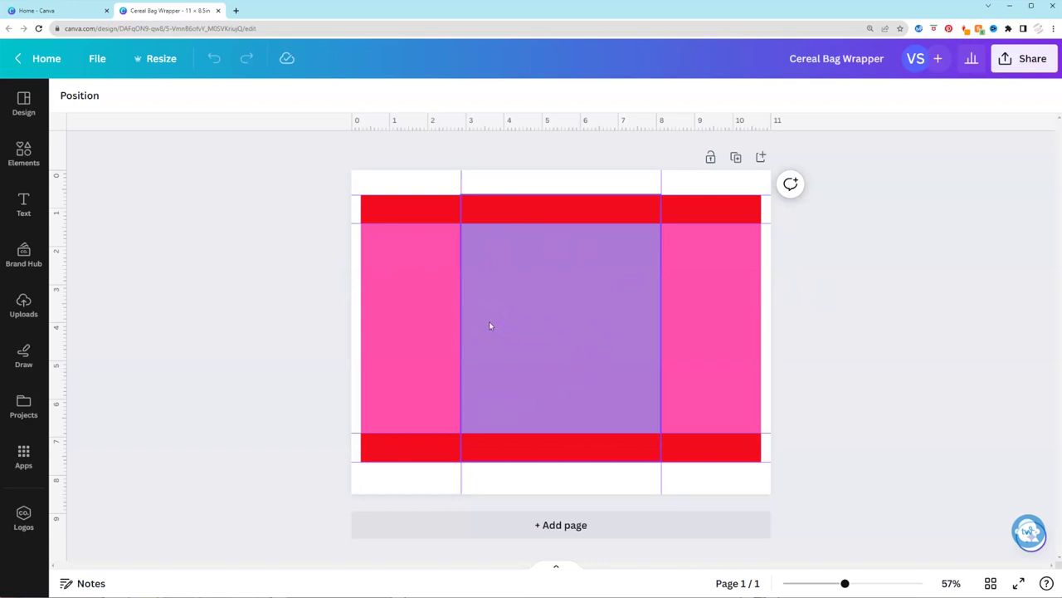
{"action": "left_click", "coordinate": [232, 297]}
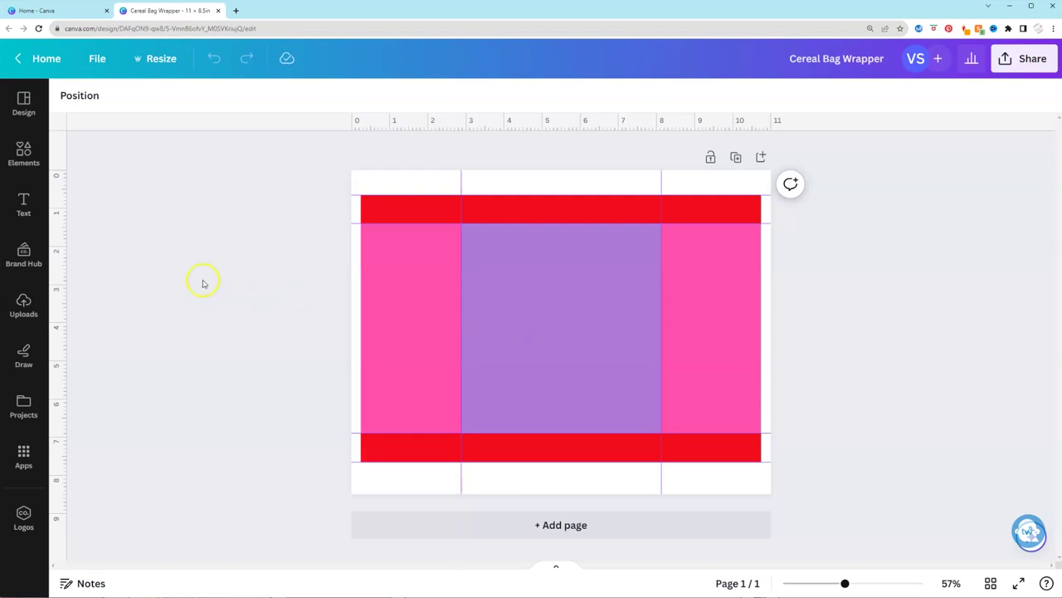
Step: Add the soft rainbow arc from an Elements 'rainbow' graphics search and drag it lower
{"action": "left_click", "coordinate": [23, 152]}
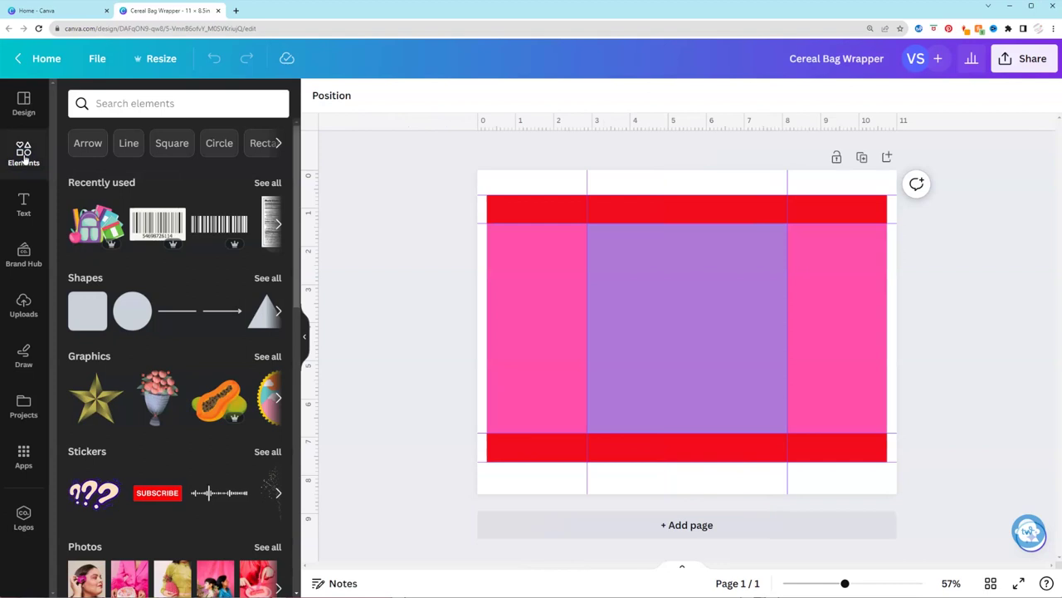
{"action": "left_click", "coordinate": [124, 103]}
{"action": "type", "text": "rainb"}
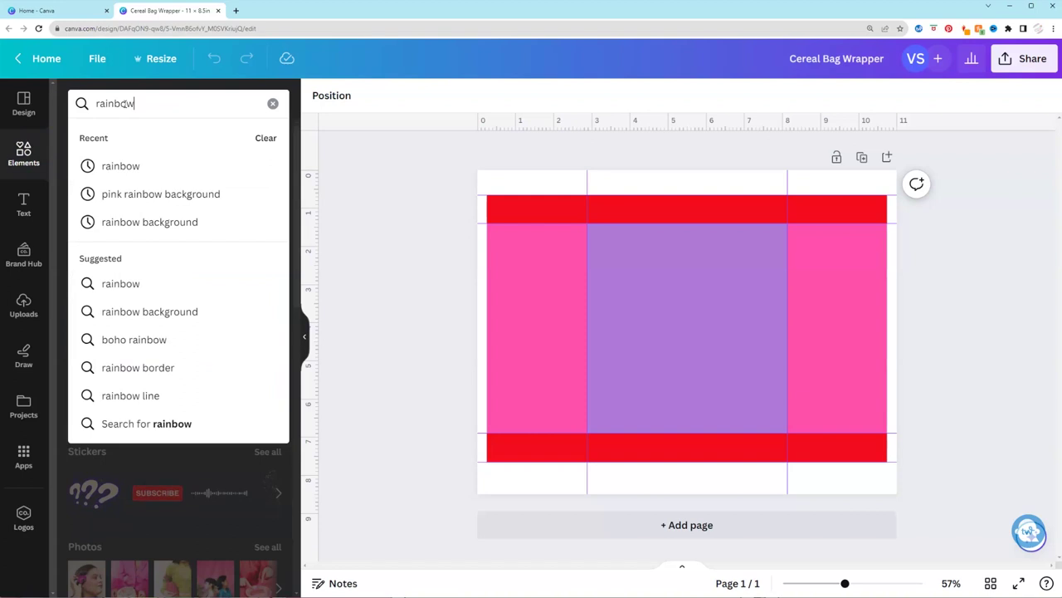
{"action": "type", "text": "ow"}
{"action": "key", "text": "Return"}
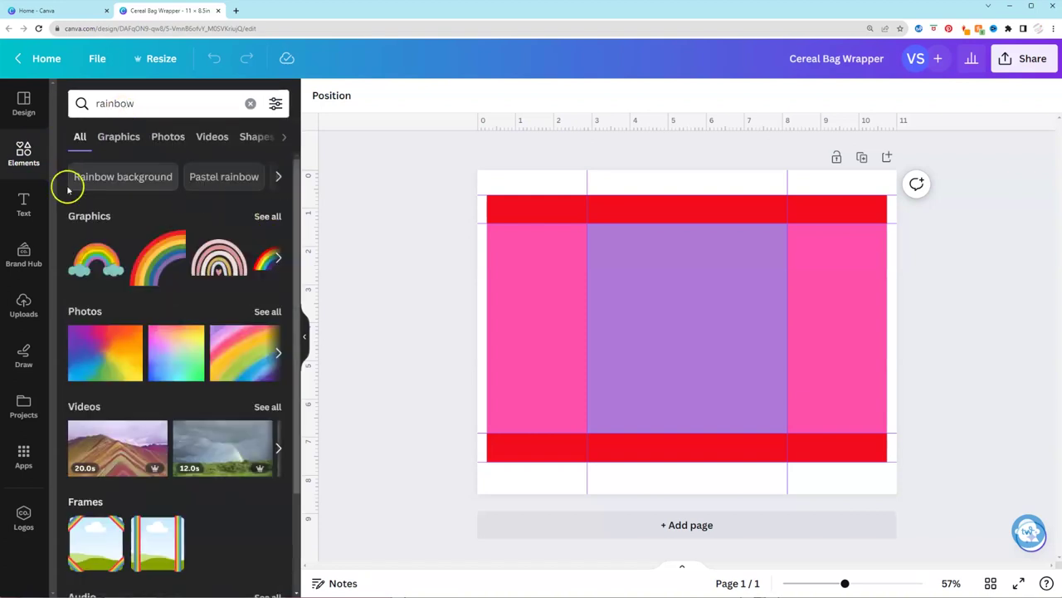
{"action": "left_click", "coordinate": [113, 136]}
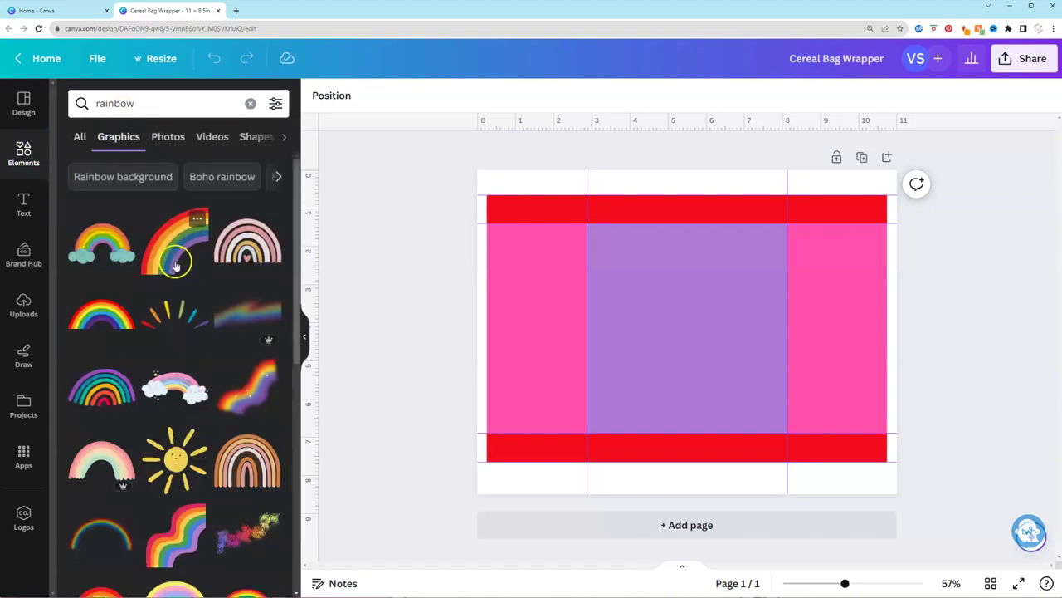
{"action": "scroll", "coordinate": [178, 341], "scroll_direction": "down", "scroll_amount": 1}
{"action": "scroll", "coordinate": [177, 347], "scroll_direction": "down", "scroll_amount": 1}
{"action": "scroll", "coordinate": [135, 405], "scroll_direction": "down", "scroll_amount": 3}
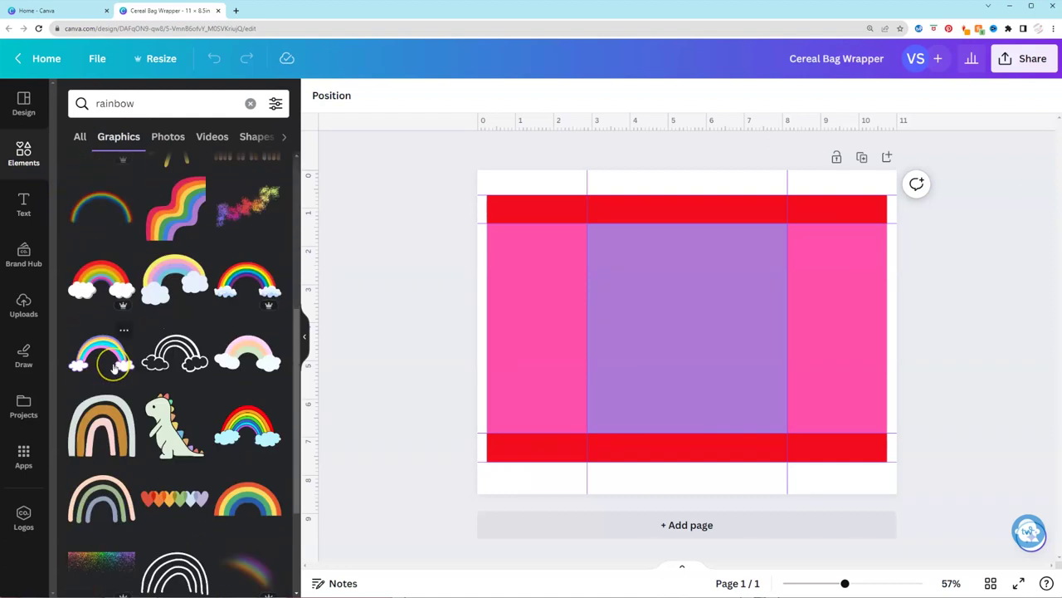
{"action": "left_click", "coordinate": [94, 321]}
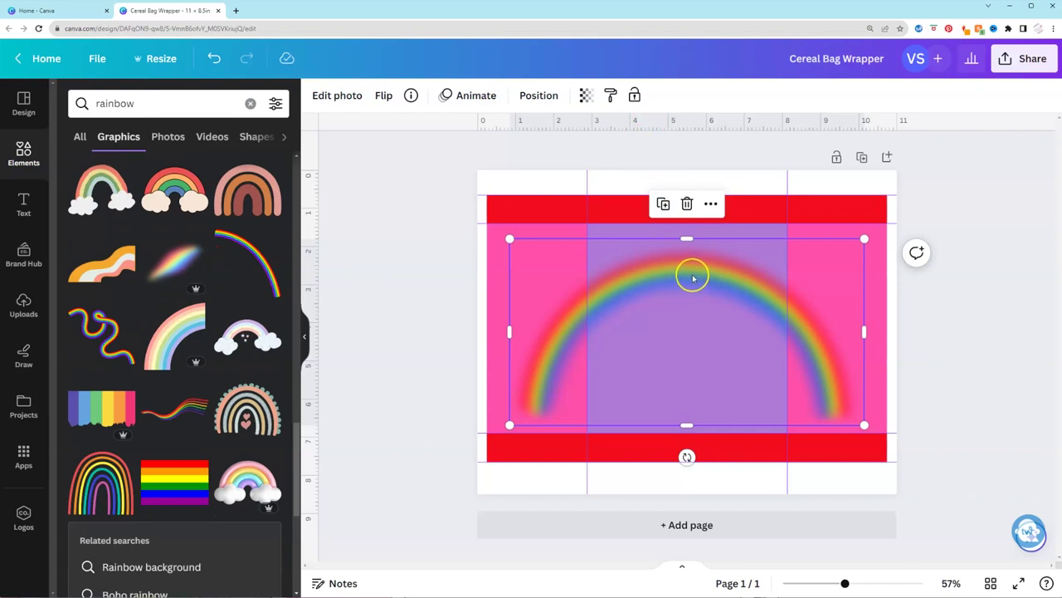
{"action": "left_click_drag", "start_coordinate": [661, 263], "coordinate": [688, 340]}
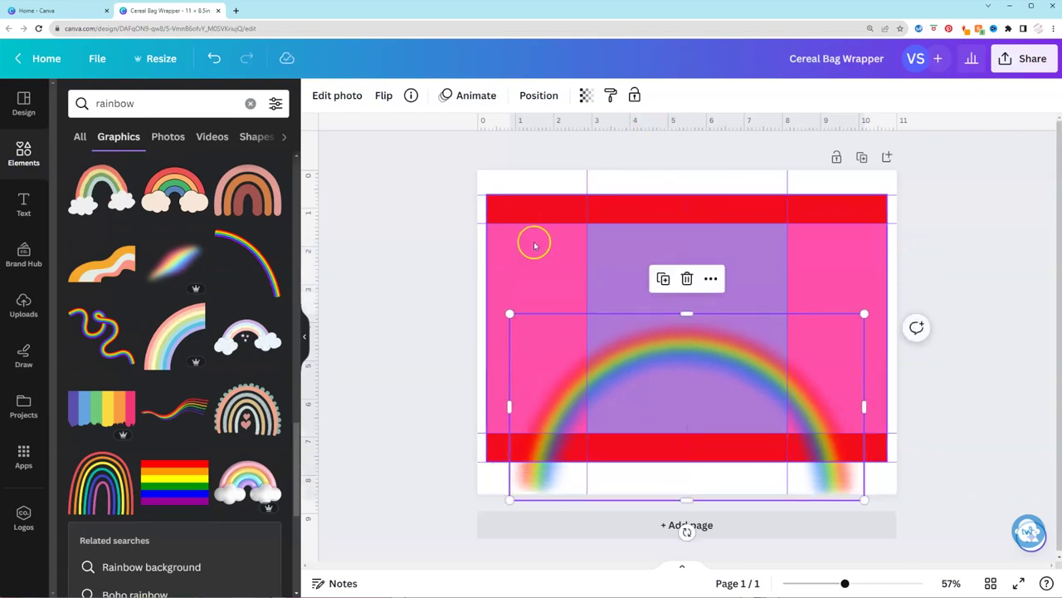
{"action": "left_click", "coordinate": [625, 246]}
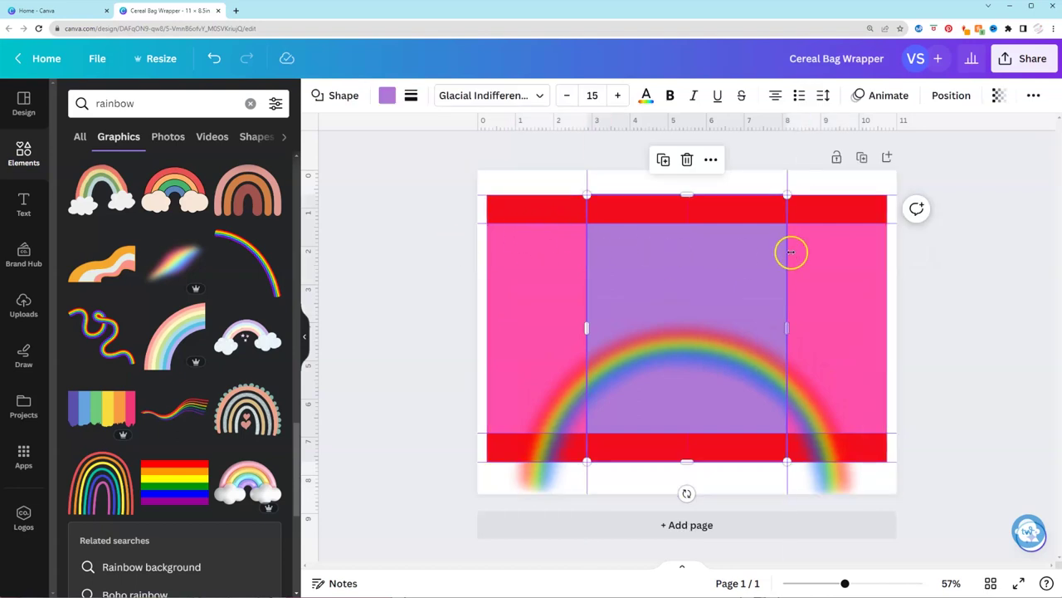
Step: Turn the middle panel pink, then resize, centre and crop the rainbow to the vertical guides
{"action": "left_click", "coordinate": [386, 97]}
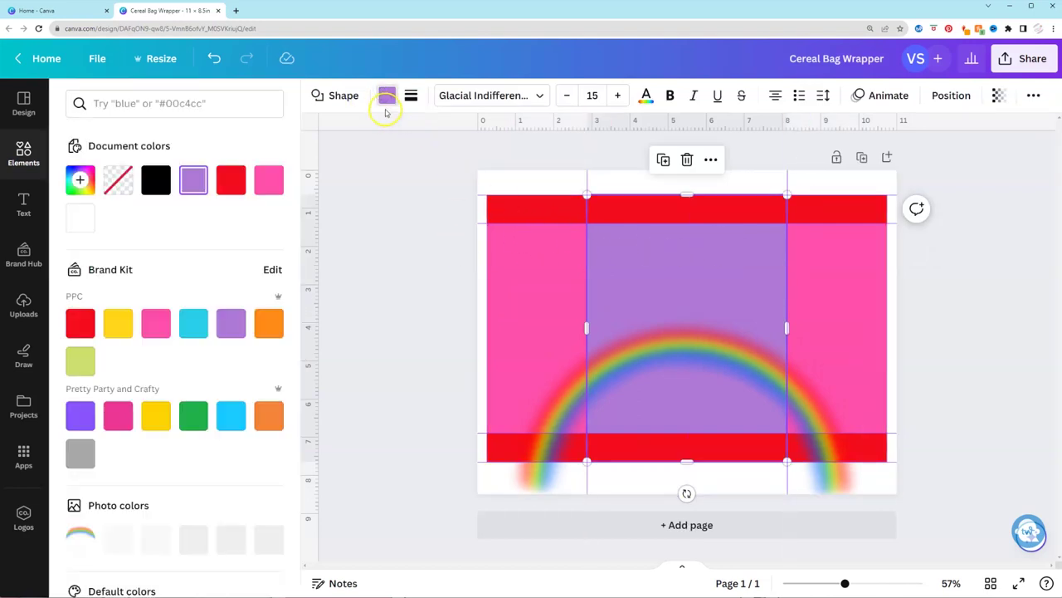
{"action": "left_click", "coordinate": [268, 179]}
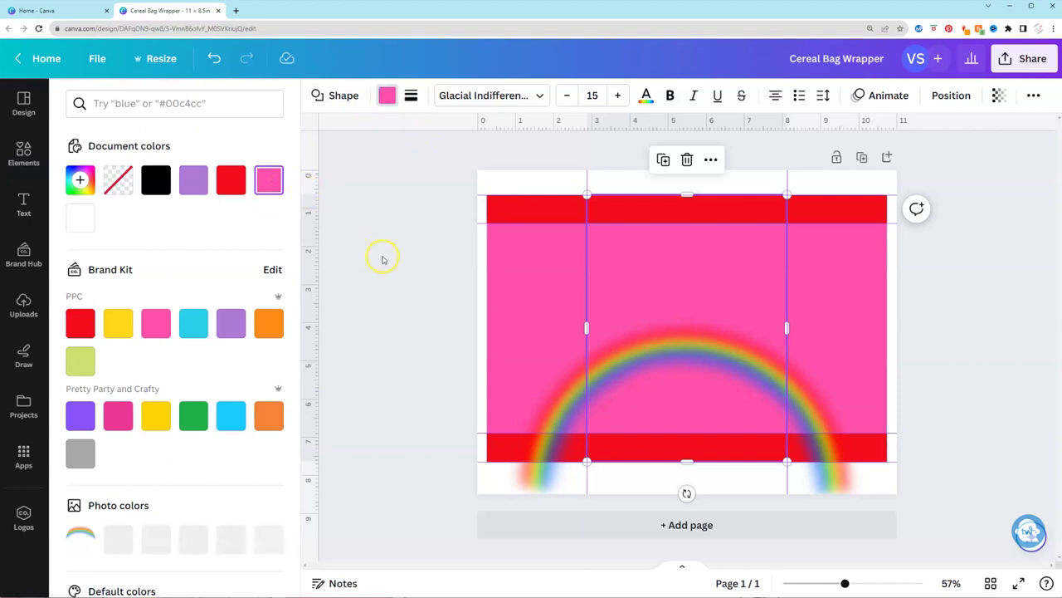
{"action": "left_click", "coordinate": [422, 256]}
{"action": "left_click", "coordinate": [709, 360]}
{"action": "left_click_drag", "start_coordinate": [709, 360], "coordinate": [706, 257]}
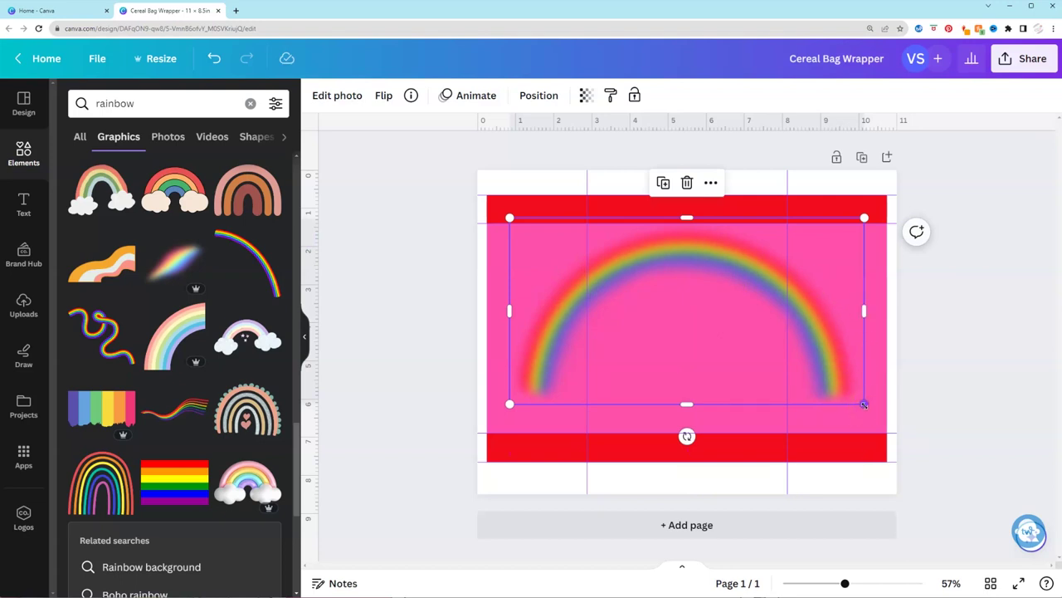
{"action": "mouse_move", "coordinate": [865, 405]}
{"action": "left_mouse_down"}
{"action": "mouse_move", "coordinate": [792, 365]}
{"action": "mouse_move", "coordinate": [758, 325]}
{"action": "mouse_move", "coordinate": [874, 409]}
{"action": "mouse_move", "coordinate": [754, 343]}
{"action": "mouse_move", "coordinate": [868, 415]}
{"action": "left_mouse_up"}
{"action": "left_click_drag", "start_coordinate": [681, 247], "coordinate": [679, 249]}
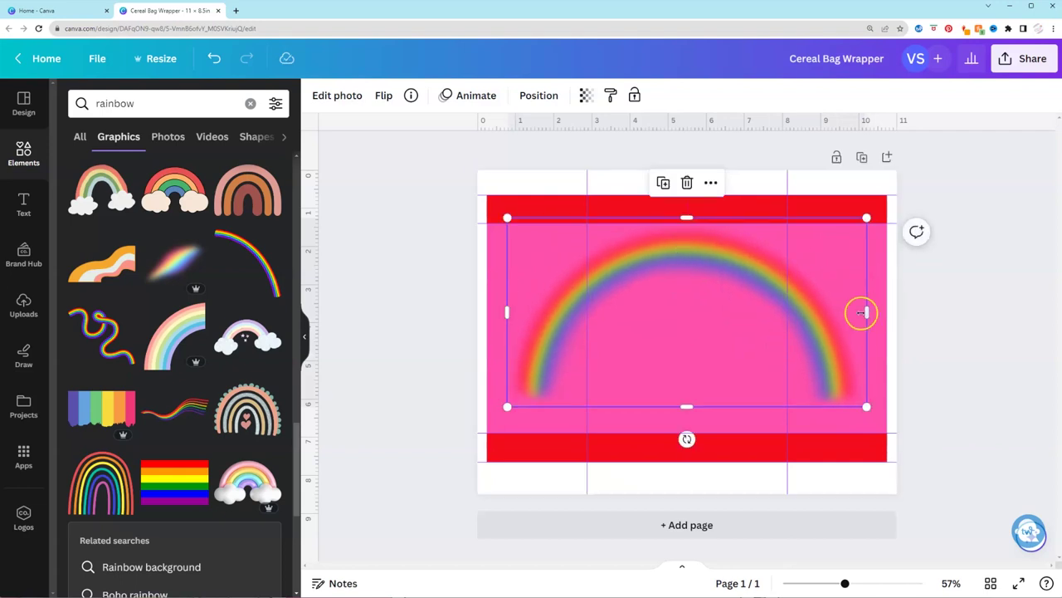
{"action": "left_click_drag", "start_coordinate": [866, 312], "coordinate": [789, 305]}
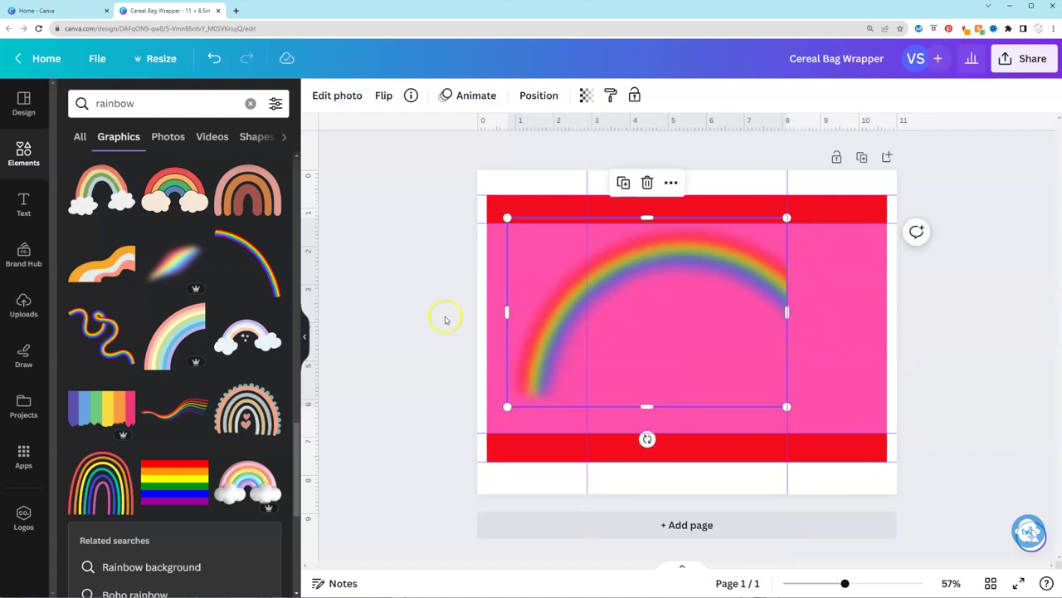
{"action": "left_click_drag", "start_coordinate": [507, 308], "coordinate": [588, 308]}
{"action": "left_click", "coordinate": [250, 103]}
Step: Search Elements for a cereal bowl graphic, add one, then delete it
{"action": "type", "text": "cerea"}
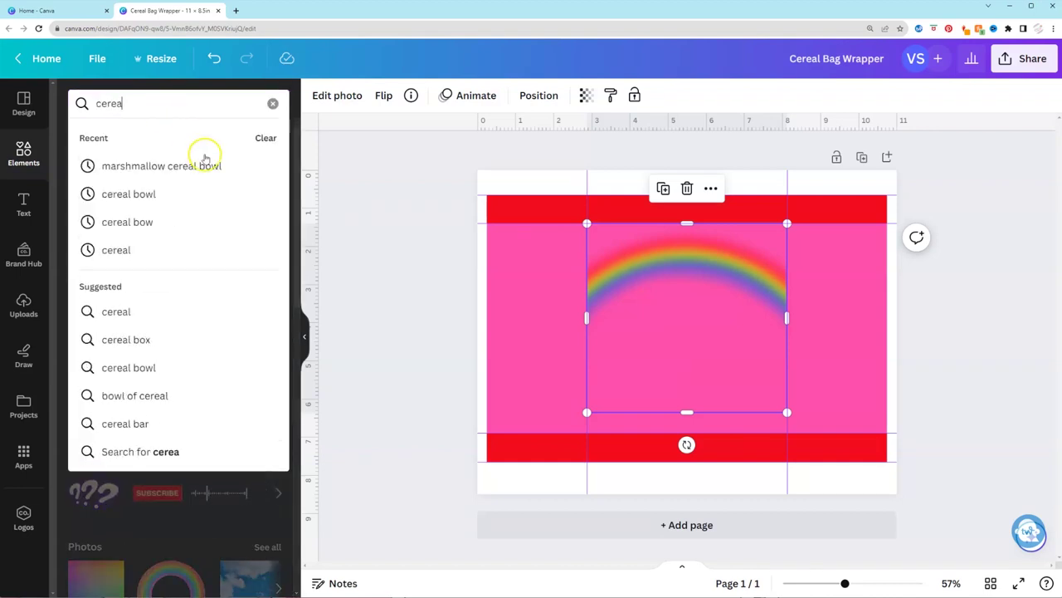
{"action": "left_click", "coordinate": [208, 165]}
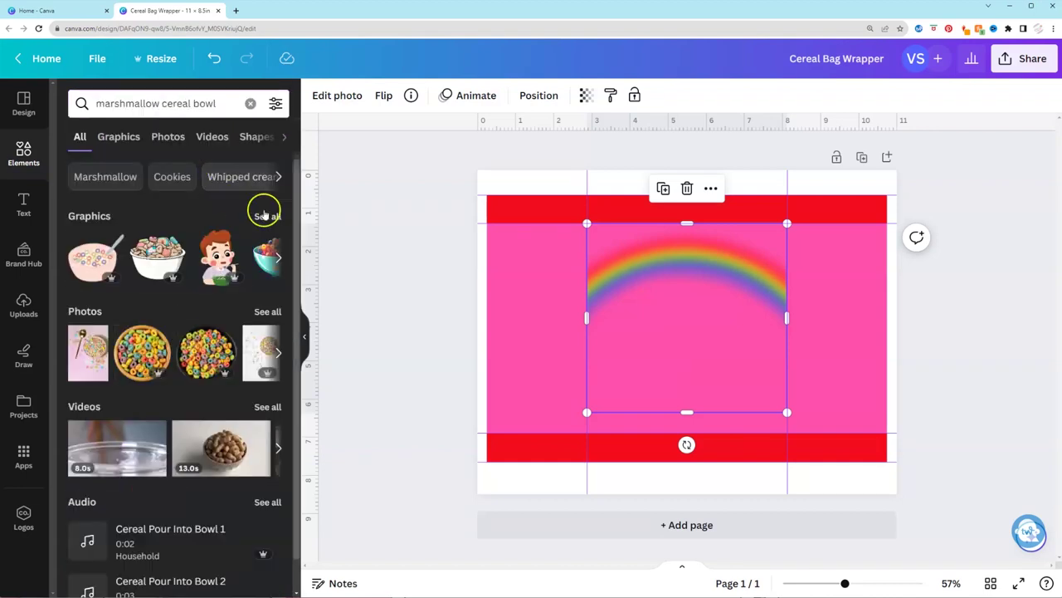
{"action": "left_click", "coordinate": [267, 215]}
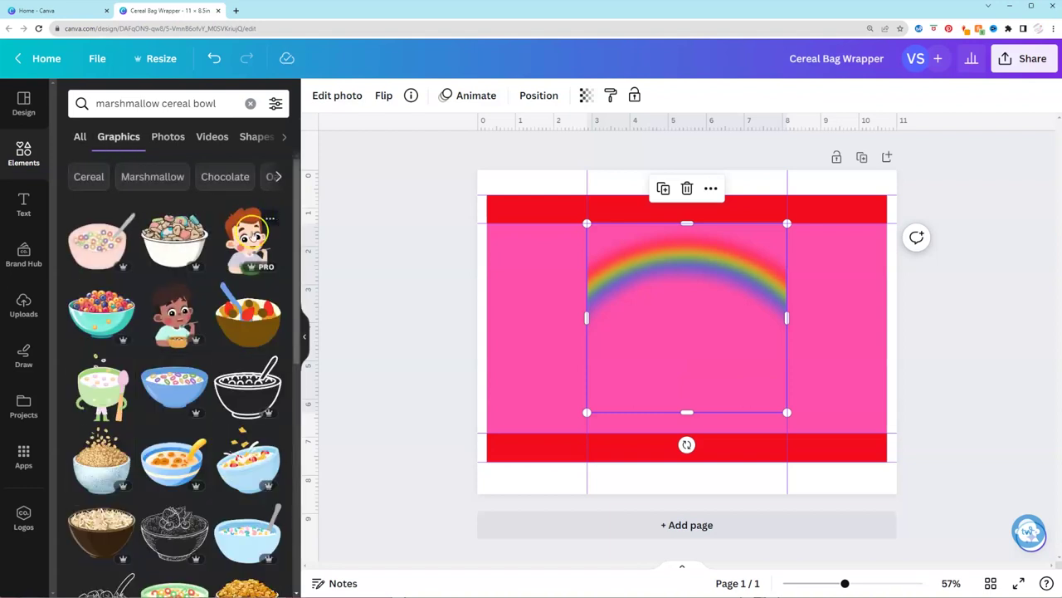
{"action": "scroll", "coordinate": [209, 386], "scroll_direction": "down", "scroll_amount": 3}
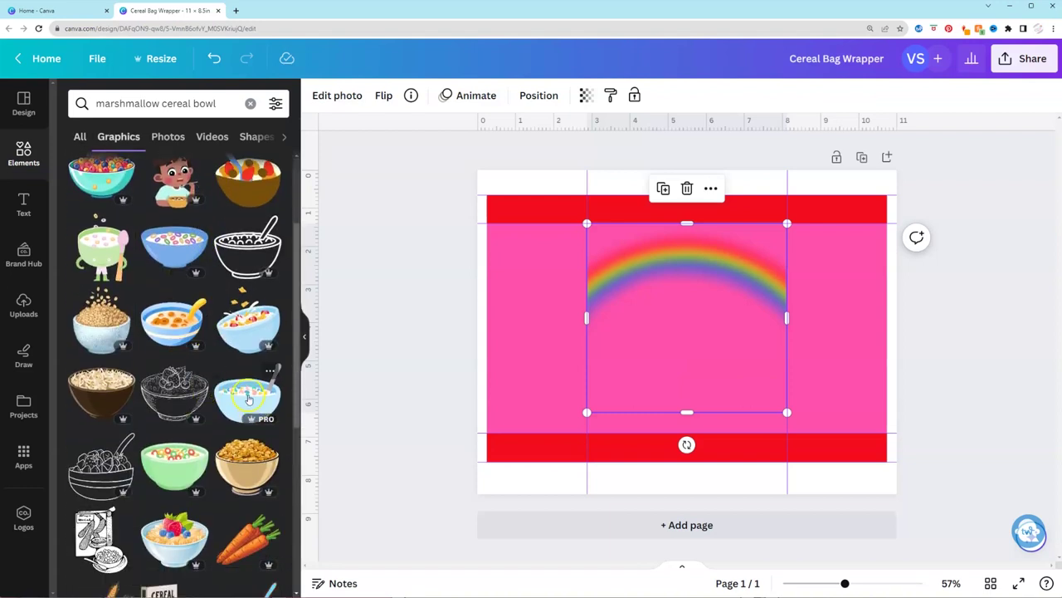
{"action": "left_click", "coordinate": [247, 398]}
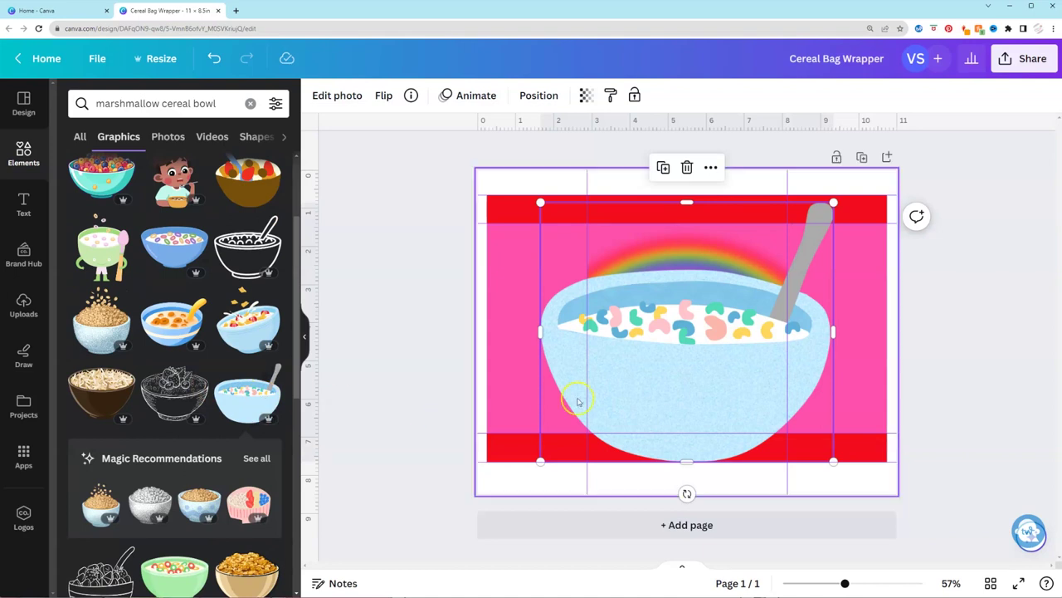
{"action": "key", "text": "Delete"}
{"action": "scroll", "coordinate": [207, 349], "scroll_direction": "up", "scroll_amount": 2}
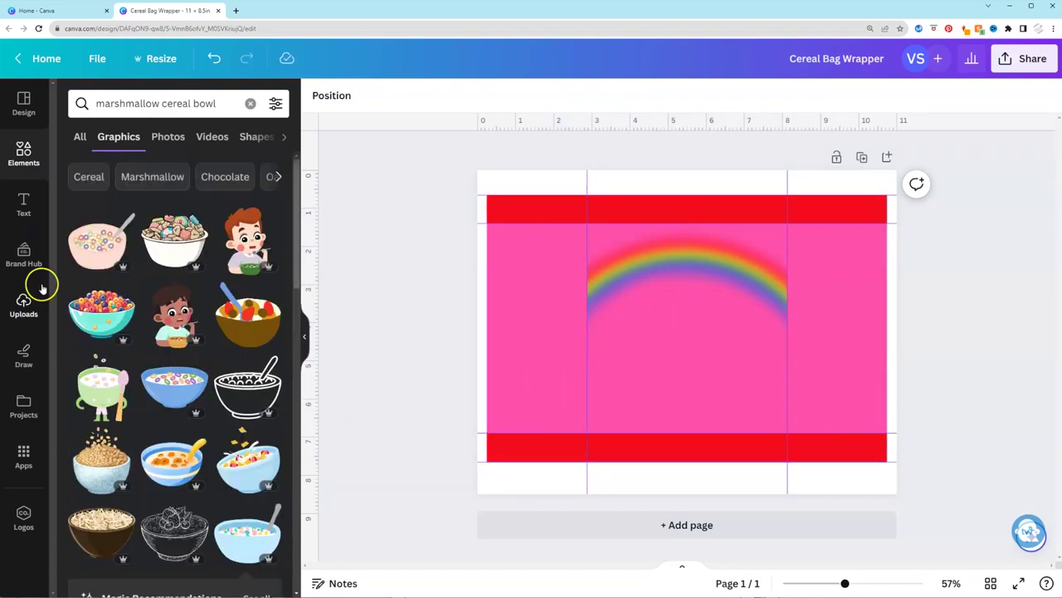
Step: Place the uploaded cereal bowl picture, crop and shrink it, and centre it under the rainbow
{"action": "left_click", "coordinate": [10, 314]}
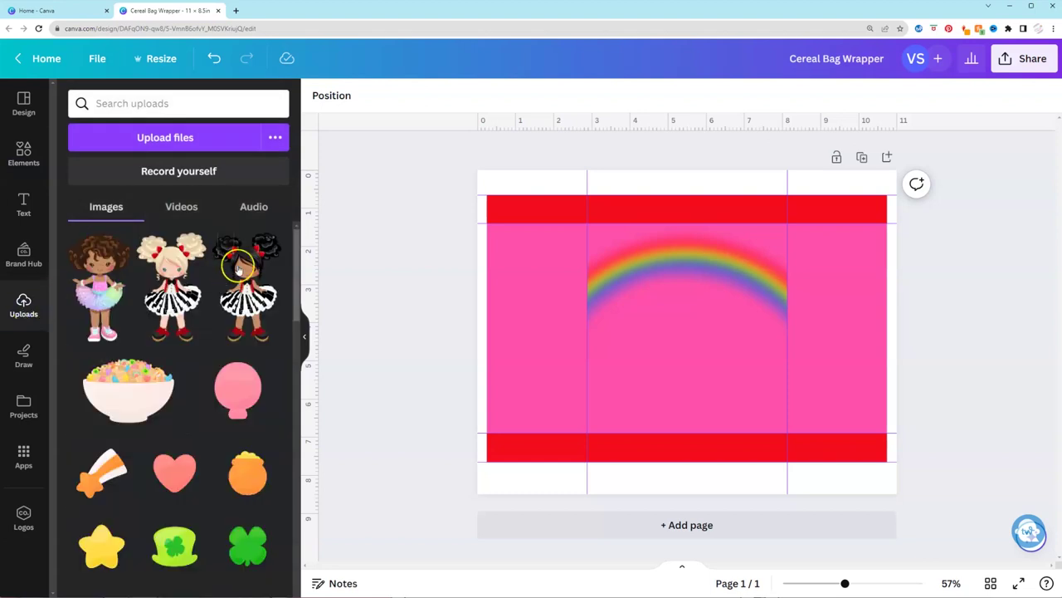
{"action": "scroll", "coordinate": [92, 390], "scroll_direction": "down", "scroll_amount": 2}
{"action": "scroll", "coordinate": [92, 390], "scroll_direction": "up", "scroll_amount": 2}
{"action": "left_click", "coordinate": [91, 393]}
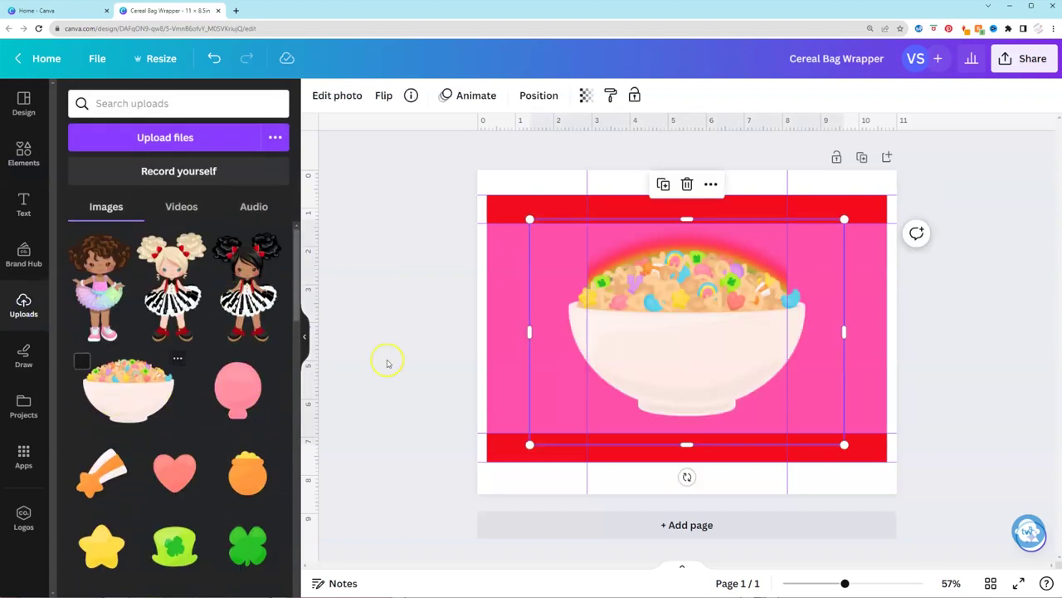
{"action": "left_click_drag", "start_coordinate": [697, 334], "coordinate": [697, 410]}
{"action": "left_click_drag", "start_coordinate": [687, 523], "coordinate": [687, 432]}
{"action": "left_click_drag", "start_coordinate": [845, 299], "coordinate": [796, 322]}
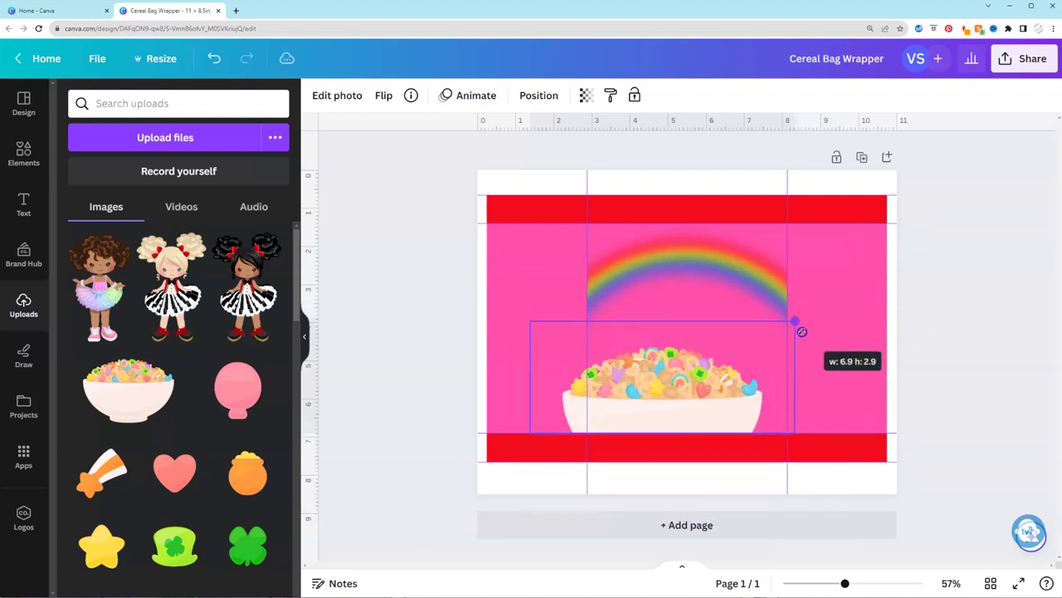
{"action": "left_click_drag", "start_coordinate": [670, 408], "coordinate": [695, 410]}
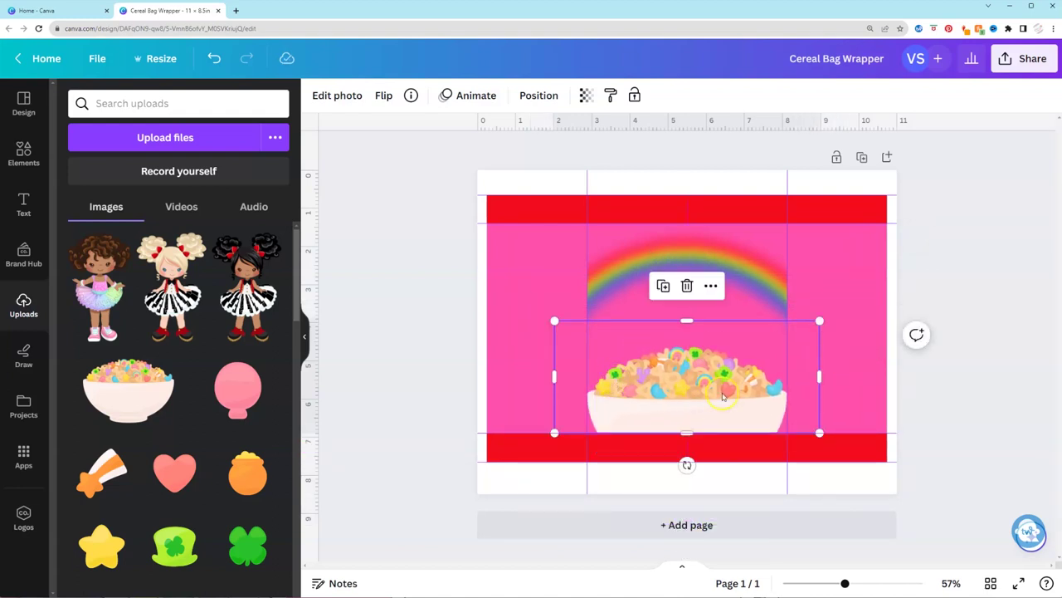
{"action": "left_click_drag", "start_coordinate": [819, 320], "coordinate": [801, 329]}
{"action": "left_click_drag", "start_coordinate": [688, 401], "coordinate": [697, 402]}
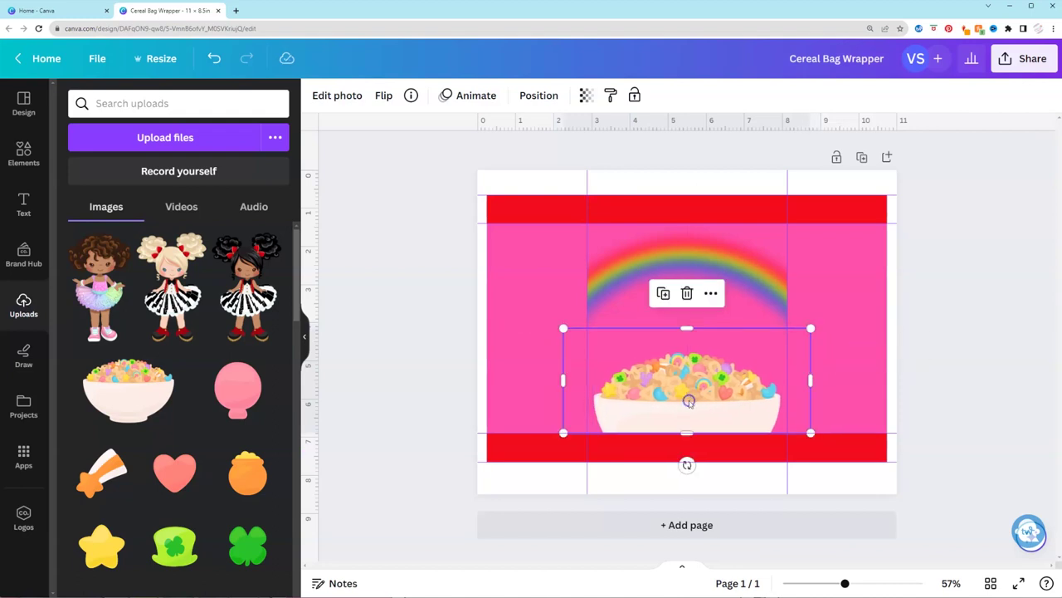
Step: Add a text box reading "I'm CEREALsly" set in the Blueberry font
{"action": "left_click", "coordinate": [410, 382]}
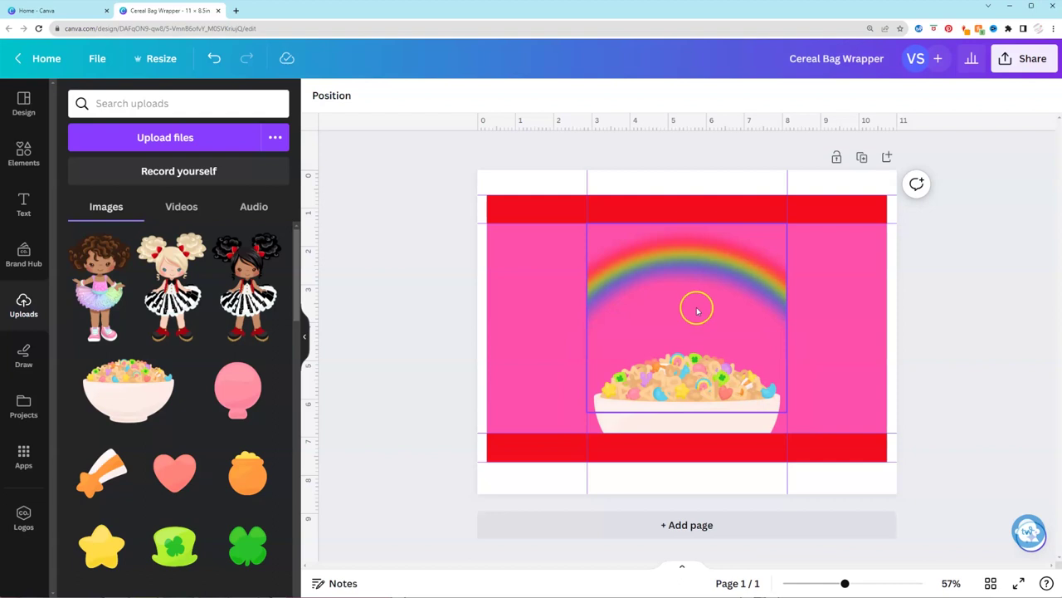
{"action": "key", "text": "t"}
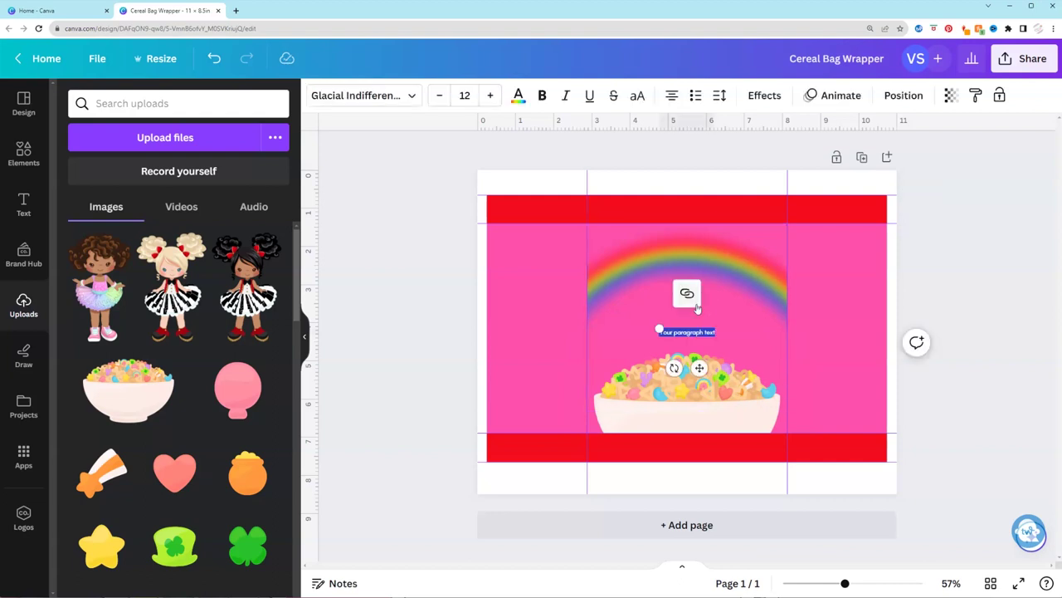
{"action": "left_click", "coordinate": [125, 209]}
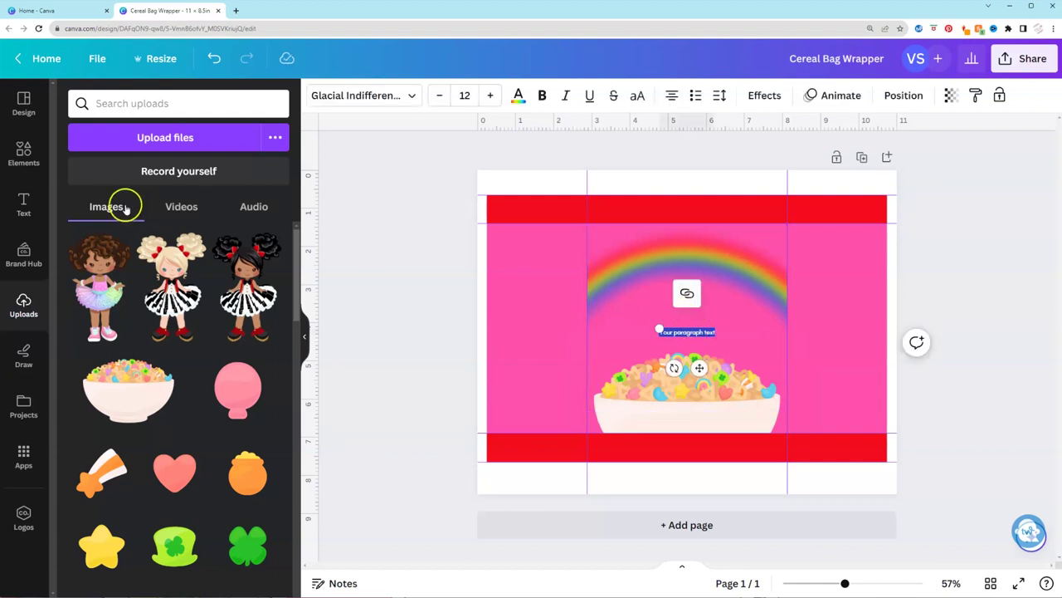
{"action": "left_click", "coordinate": [23, 206]}
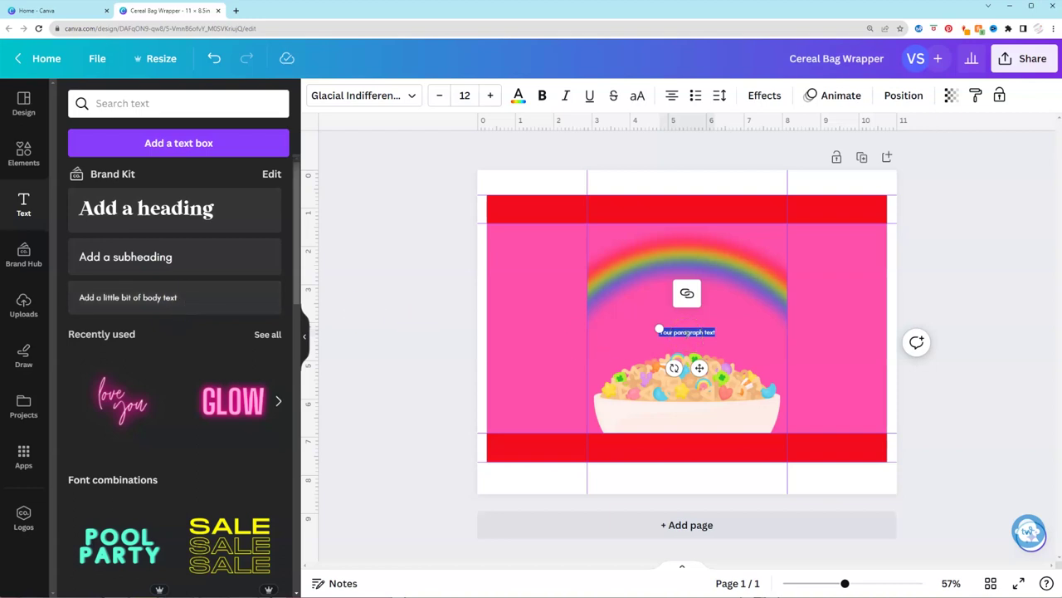
{"action": "double_click", "coordinate": [688, 332]}
{"action": "key", "text": "BackSpace"}
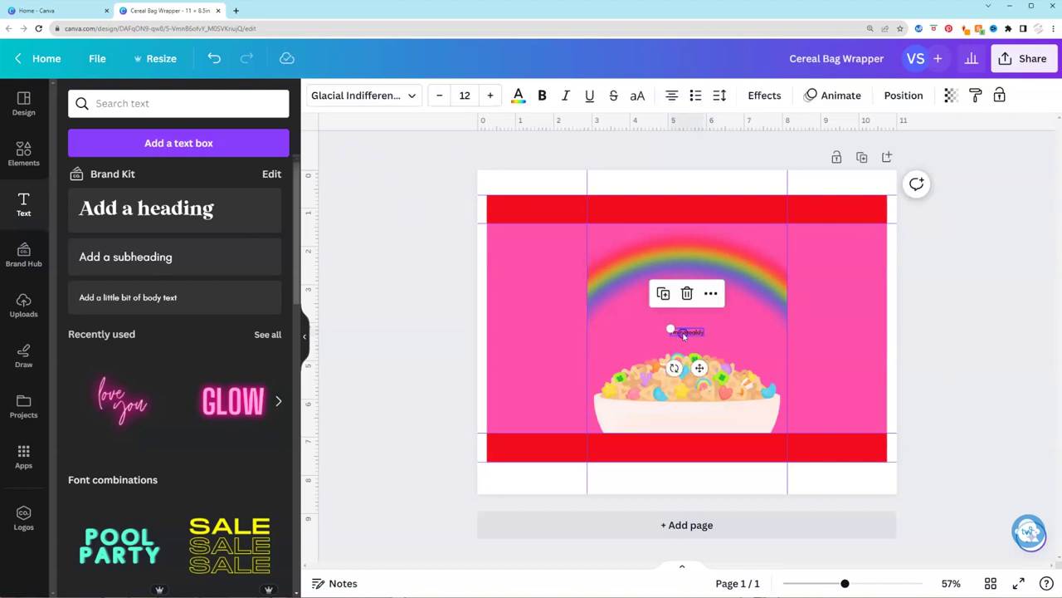
{"action": "left_click", "coordinate": [366, 93]}
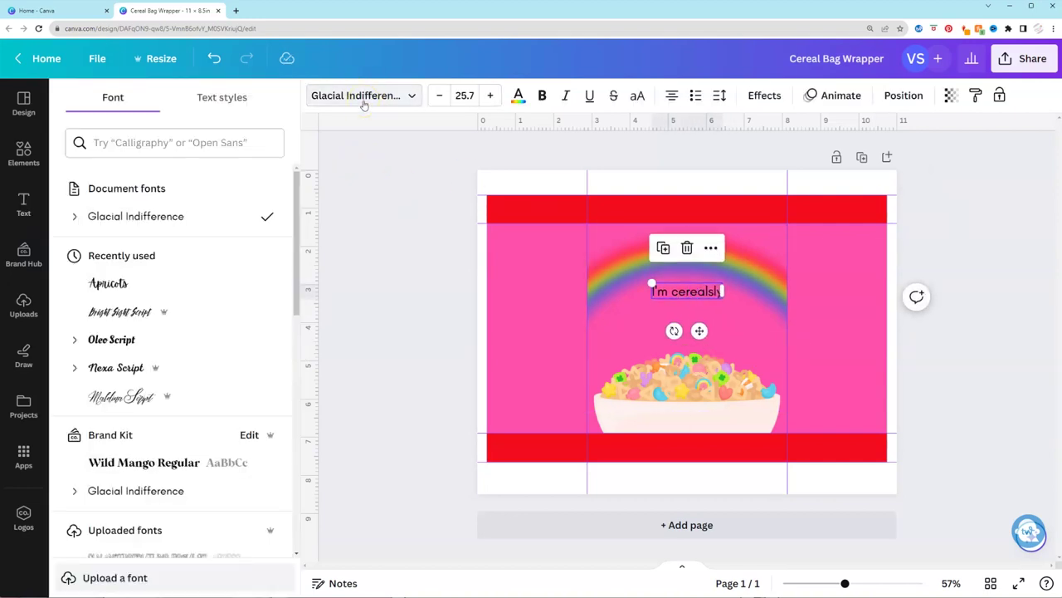
{"action": "type", "text": "blube"}
{"action": "double_click", "coordinate": [197, 142]}
{"action": "type", "text": "blueberr"}
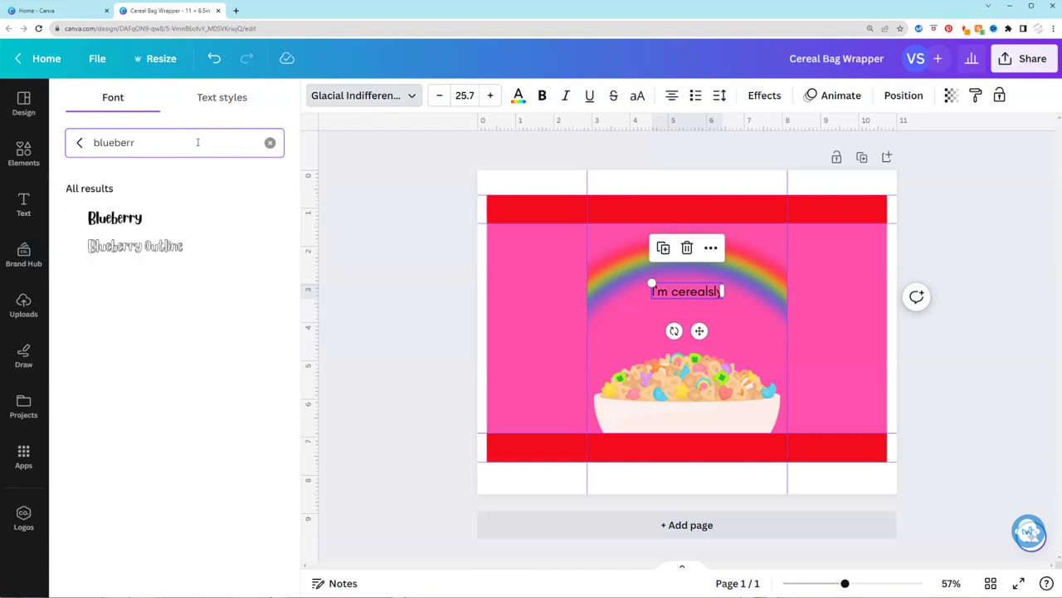
{"action": "left_click", "coordinate": [115, 217]}
{"action": "key", "text": "ctrl+shift+period"}
{"action": "key", "text": "ctrl+shift+period"}
{"action": "key", "text": "ctrl+shift+period"}
{"action": "key", "text": "ctrl+shift+period"}
{"action": "key", "text": "Escape"}
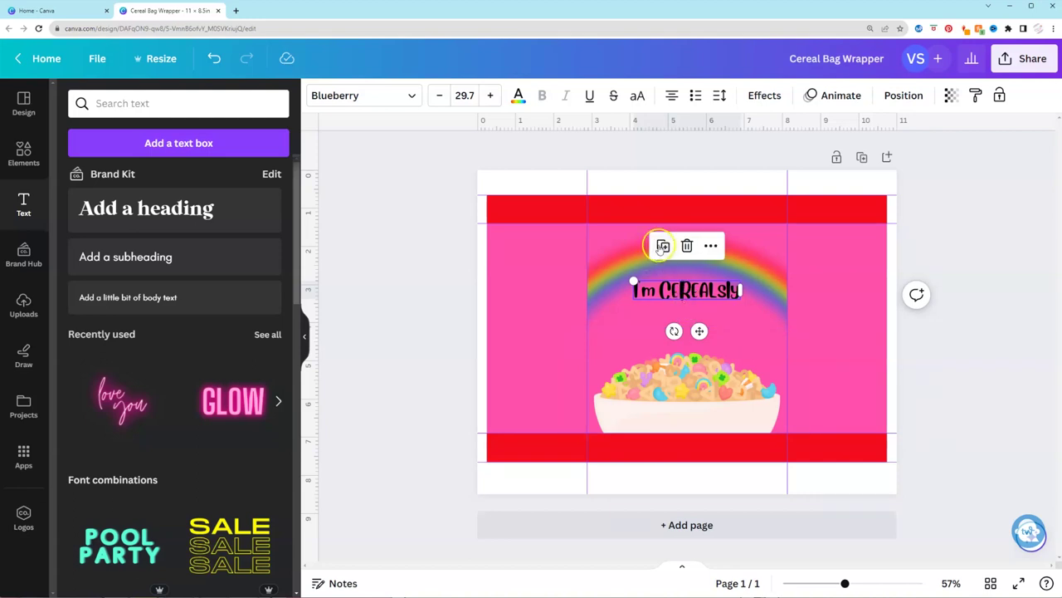
Step: Duplicate the line twice, retyping the copies as "LUCKY" and "to be your classmate" below it
{"action": "left_click", "coordinate": [662, 245]}
{"action": "left_click_drag", "start_coordinate": [722, 304], "coordinate": [727, 332]}
{"action": "triple_click", "coordinate": [705, 304]}
{"action": "type", "text": "LUCKY"}
{"action": "triple_click", "coordinate": [724, 336]}
{"action": "type", "text": "TO be your classmate"}
{"action": "left_click", "coordinate": [716, 420]}
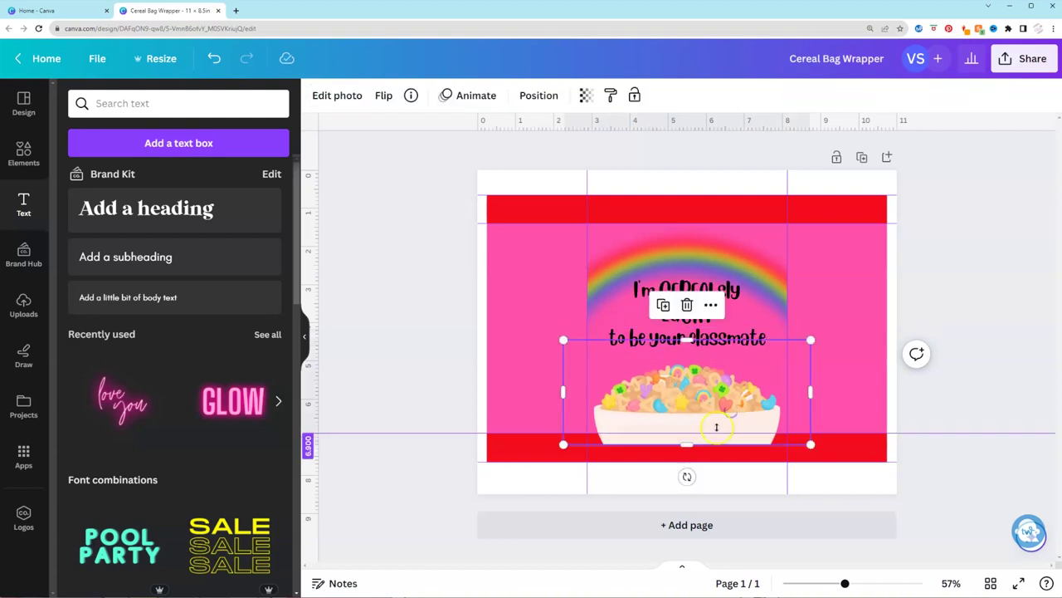
{"action": "left_click_drag", "start_coordinate": [747, 336], "coordinate": [749, 342]}
Step: Colour LUCKY yellow #FFDC48, sampled from the cereal with the eyedropper
{"action": "left_click", "coordinate": [704, 322]}
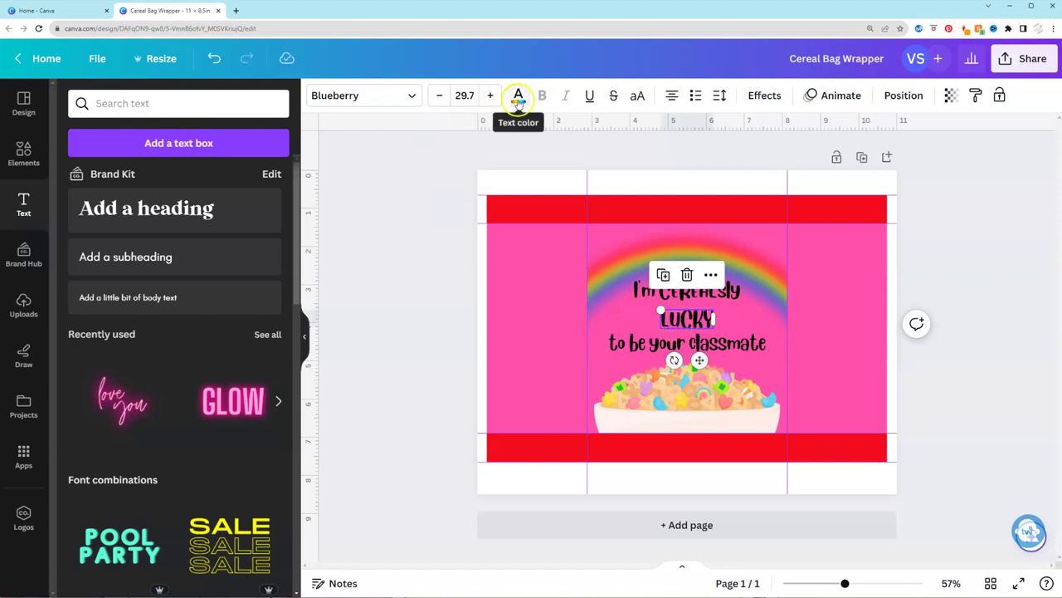
{"action": "left_click", "coordinate": [518, 95]}
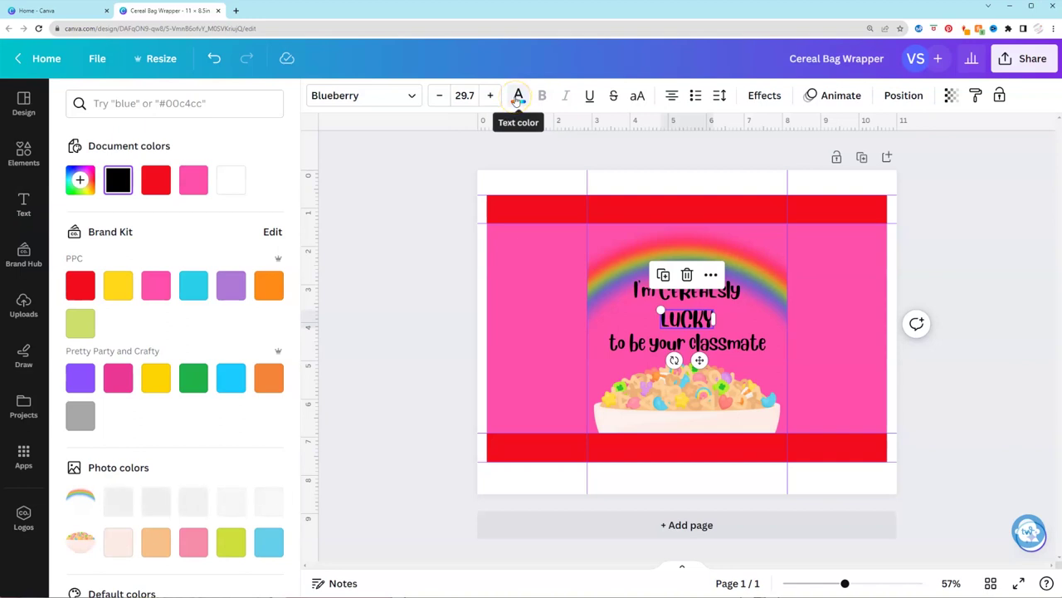
{"action": "left_click", "coordinate": [119, 288]}
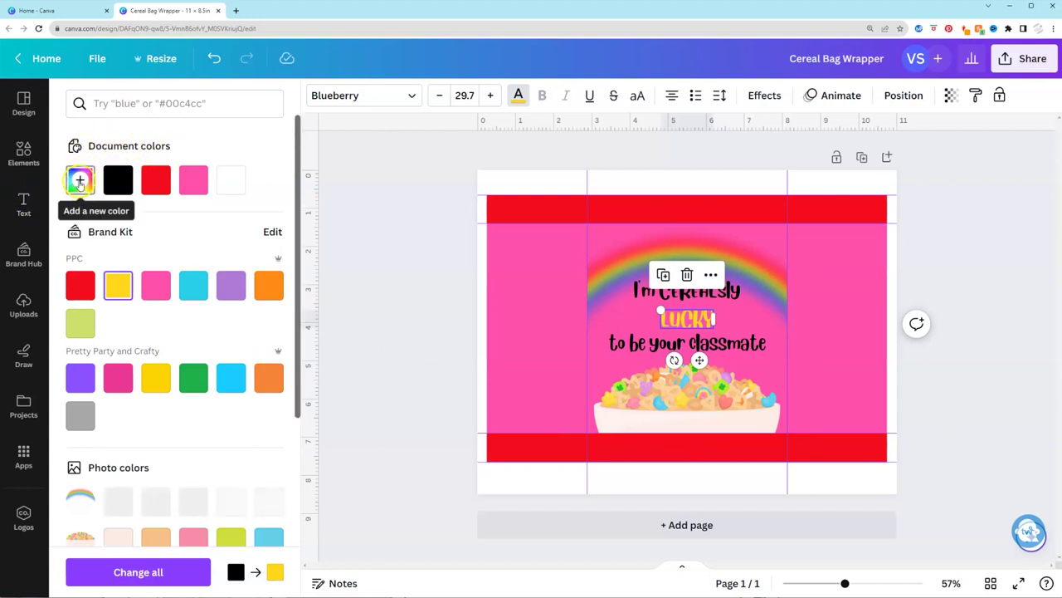
{"action": "left_click", "coordinate": [80, 181]}
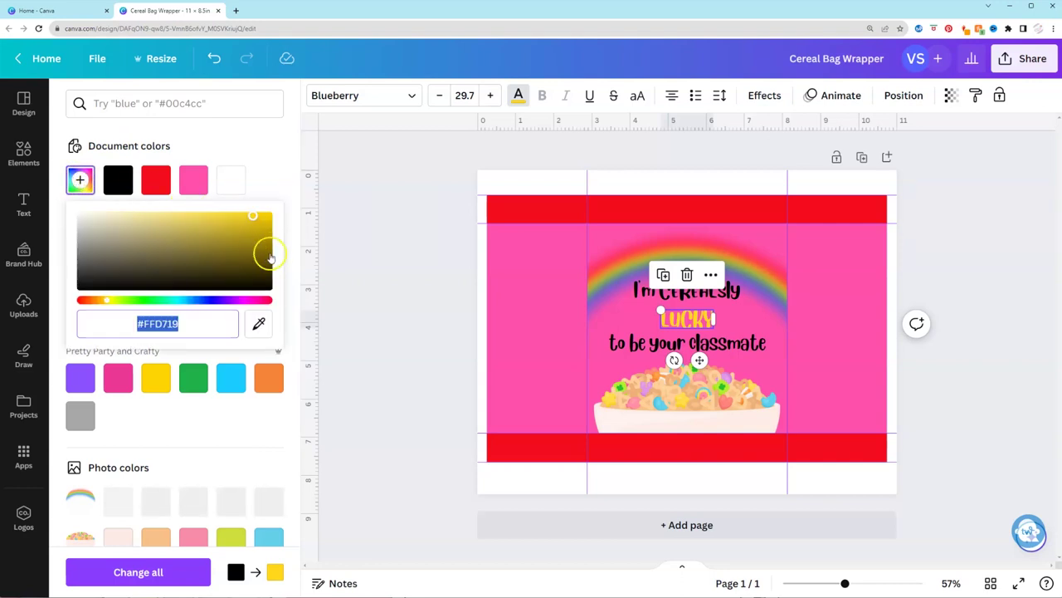
{"action": "left_click", "coordinate": [259, 324]}
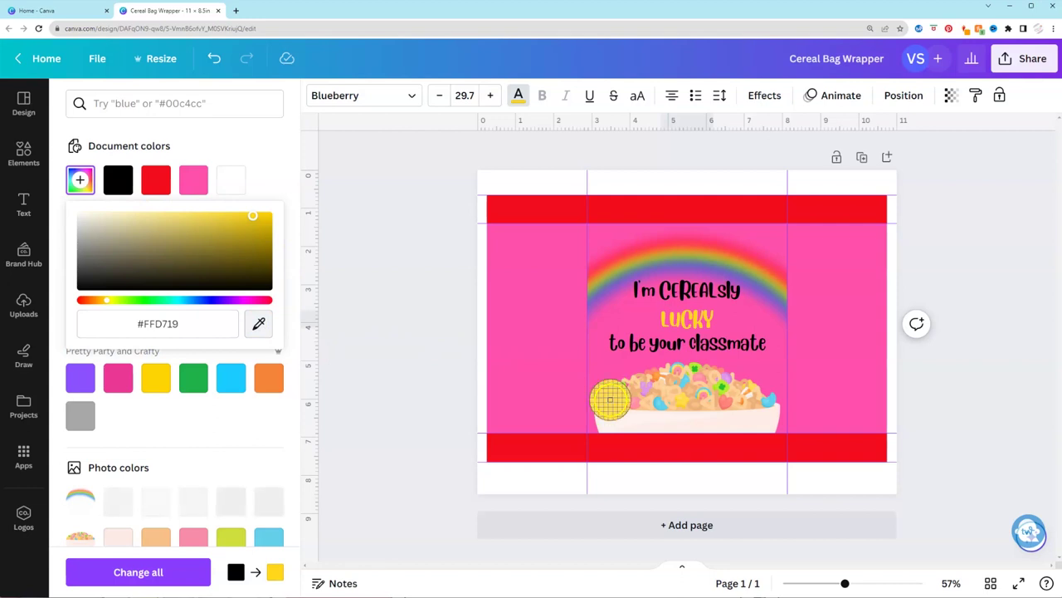
{"action": "left_click", "coordinate": [610, 401]}
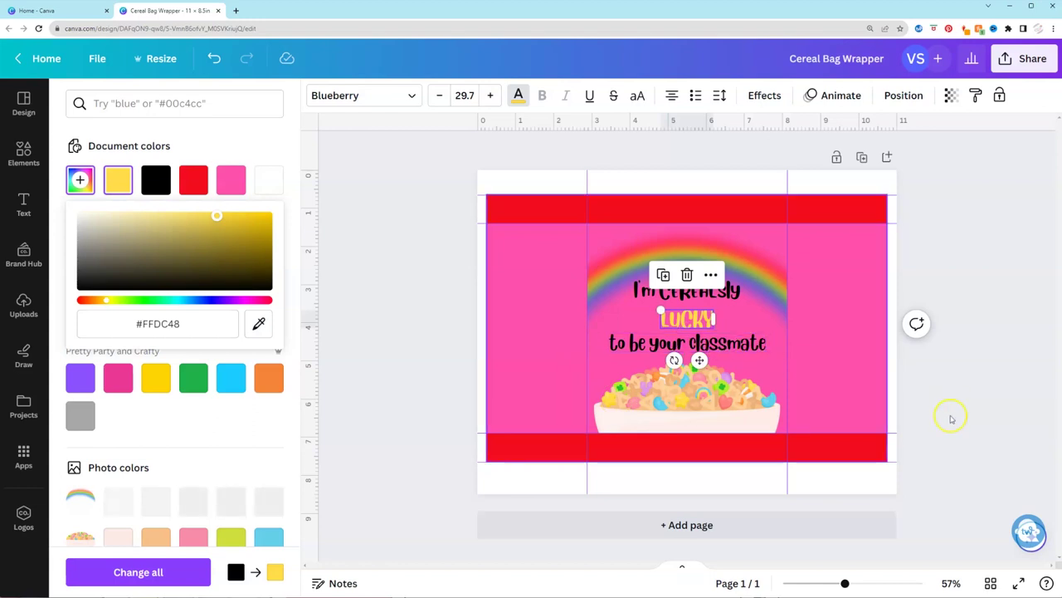
{"action": "key", "text": "Escape"}
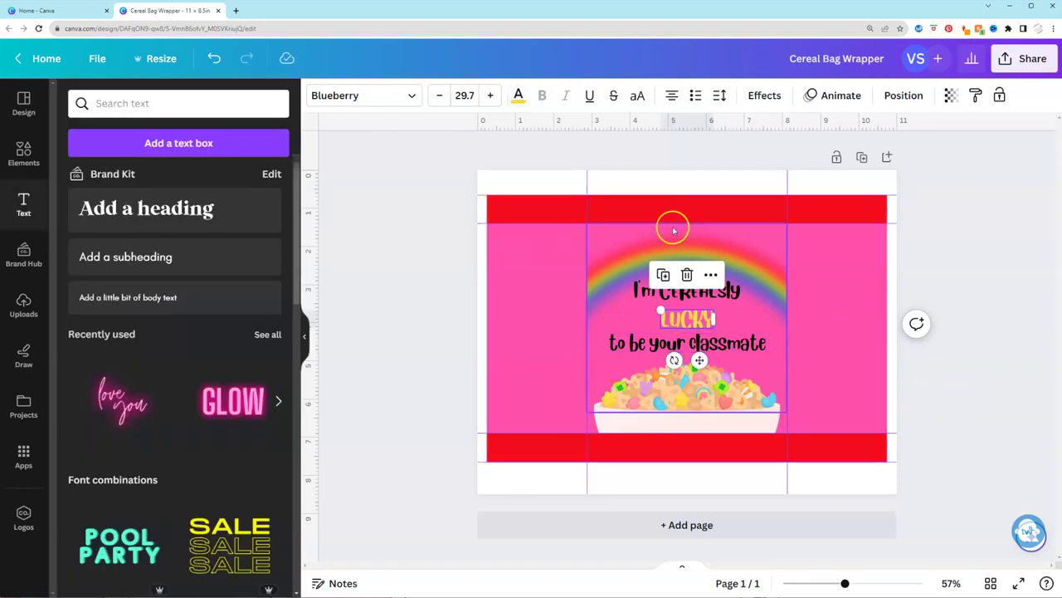
Step: Set LUCKY in ITC Motter Corpus Semicondensed and enlarge it to size 56.9
{"action": "key", "text": "Escape"}
{"action": "left_click", "coordinate": [687, 318]}
{"action": "left_click_drag", "start_coordinate": [661, 311], "coordinate": [693, 319]}
{"action": "left_click", "coordinate": [362, 95]}
{"action": "left_click", "coordinate": [270, 142]}
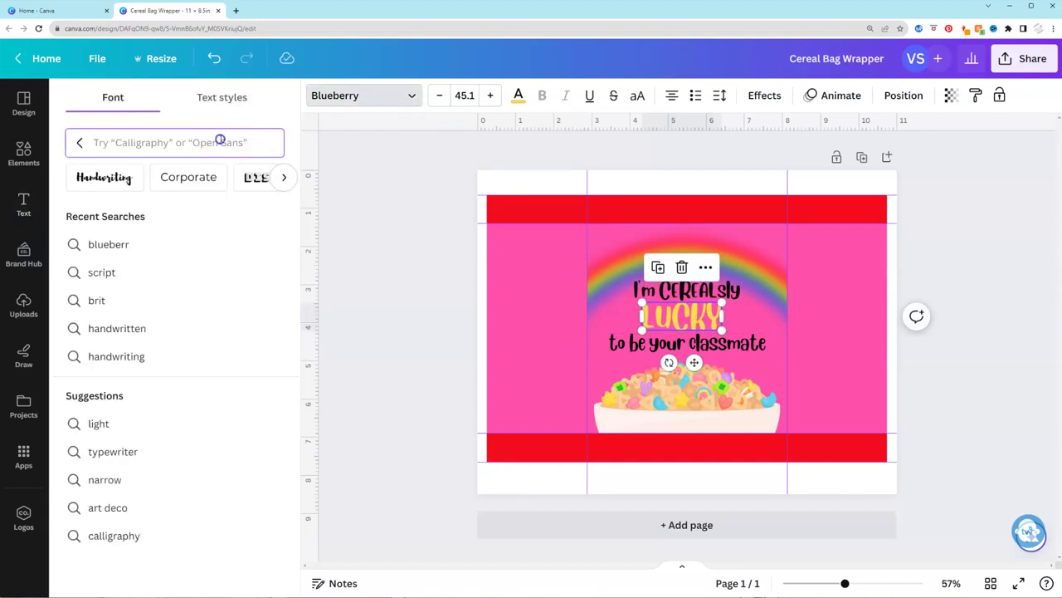
{"action": "type", "text": "itc"}
{"action": "scroll", "coordinate": [225, 308], "scroll_direction": "down", "scroll_amount": 5}
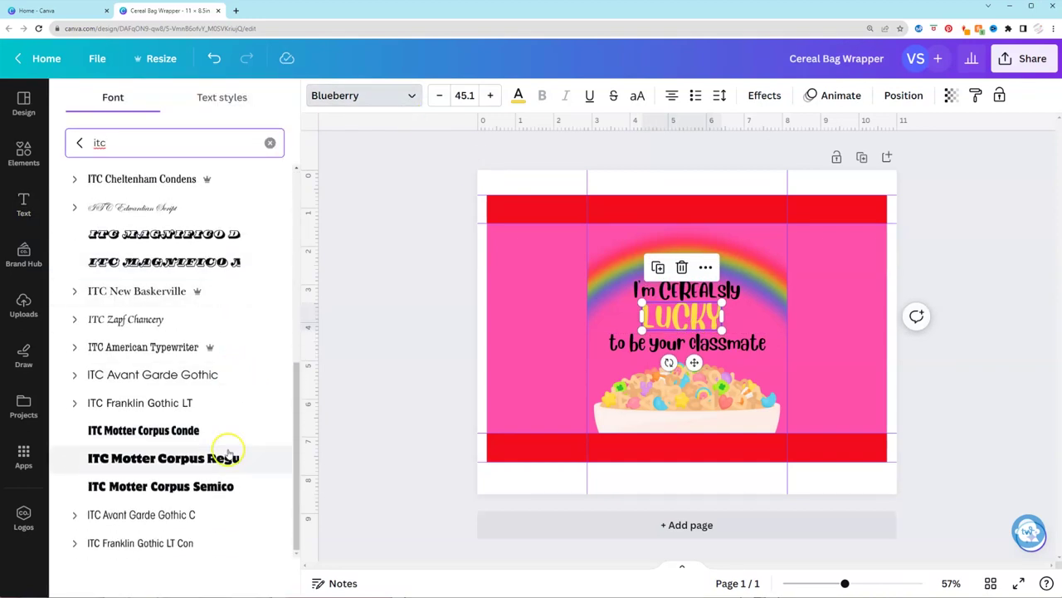
{"action": "left_click", "coordinate": [215, 432]}
{"action": "left_click", "coordinate": [160, 486]}
{"action": "left_click_drag", "start_coordinate": [724, 330], "coordinate": [695, 317]}
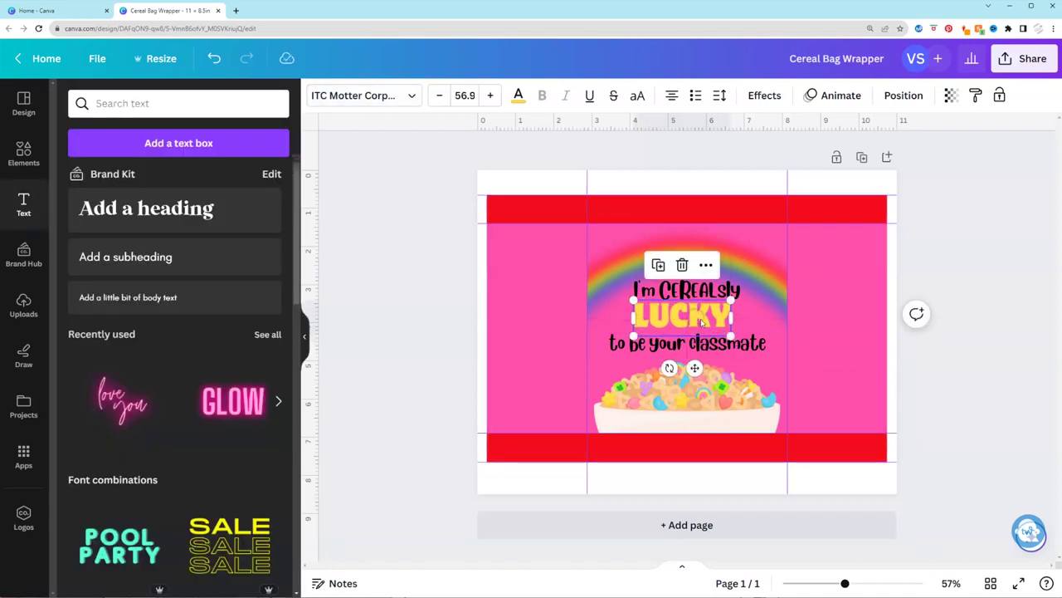
Step: Give LUCKY an Outline effect at thickness 200 in red from Document colors
{"action": "left_click", "coordinate": [771, 96]}
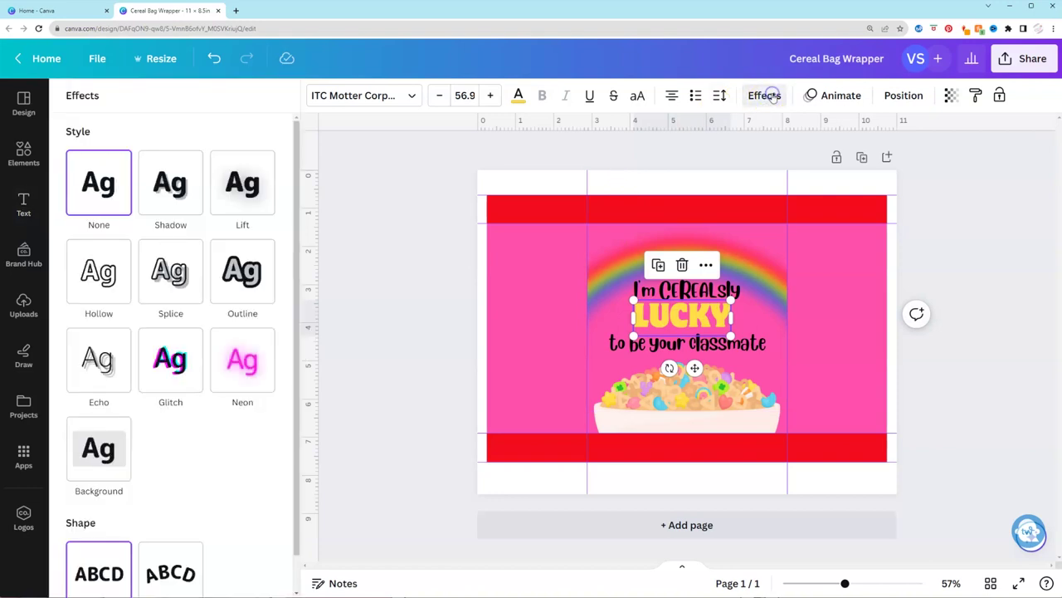
{"action": "left_click", "coordinate": [253, 288]}
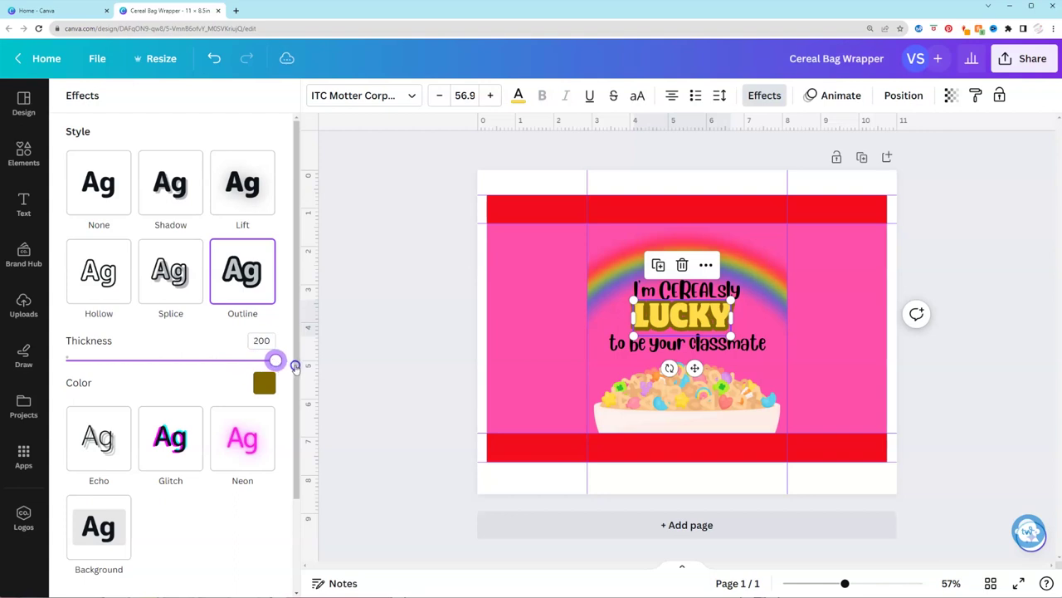
{"action": "left_click", "coordinate": [277, 365]}
{"action": "left_click", "coordinate": [264, 383]}
{"action": "left_click", "coordinate": [264, 383]}
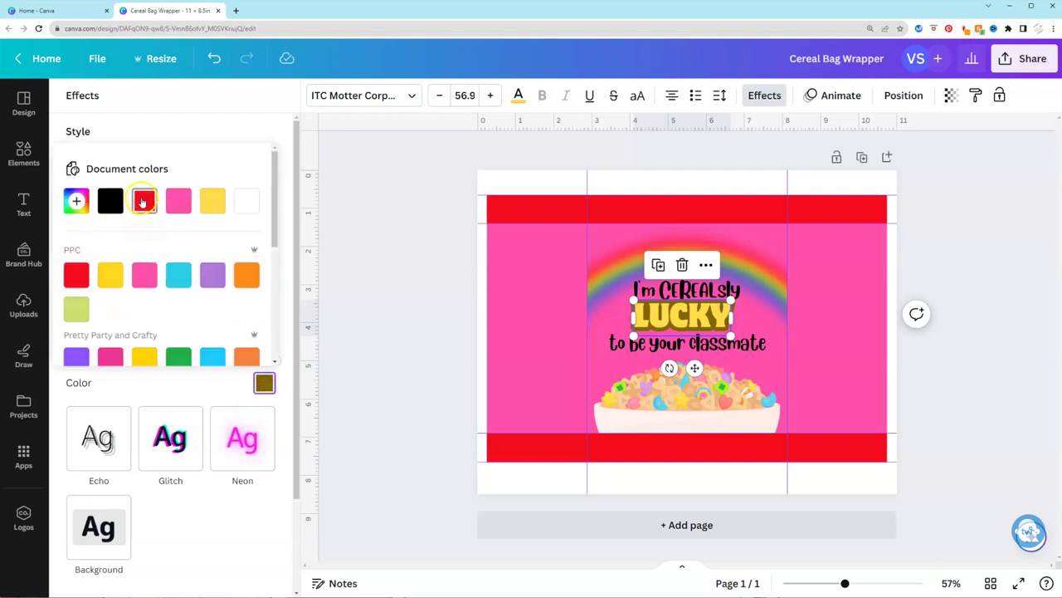
{"action": "left_click", "coordinate": [144, 200]}
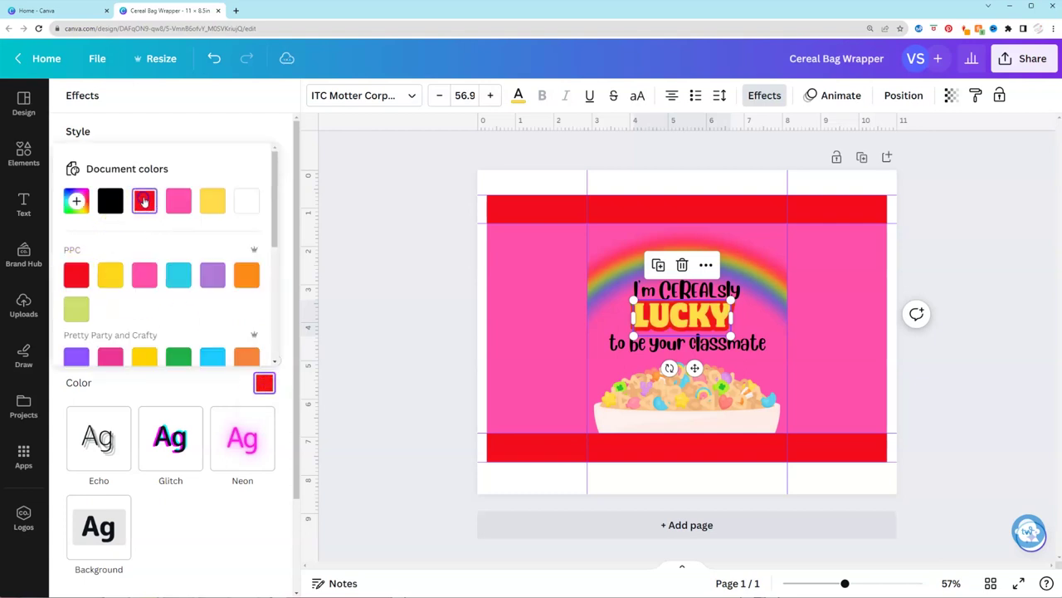
{"action": "left_click", "coordinate": [322, 313]}
Step: Turn the pink background panel red and reposition the rainbow on top
{"action": "left_click", "coordinate": [813, 352]}
{"action": "left_click", "coordinate": [385, 95]}
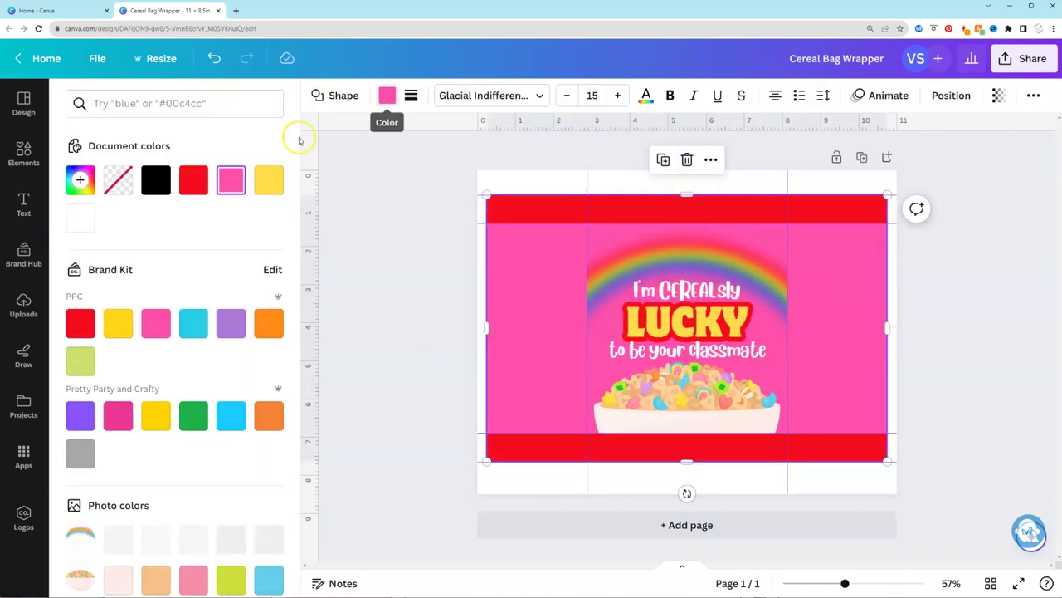
{"action": "left_click", "coordinate": [192, 177]}
{"action": "left_click", "coordinate": [611, 238]}
{"action": "left_click_drag", "start_coordinate": [587, 412], "coordinate": [540, 434]}
{"action": "left_click", "coordinate": [664, 208]}
{"action": "left_click", "coordinate": [387, 95]}
{"action": "left_click", "coordinate": [554, 300]}
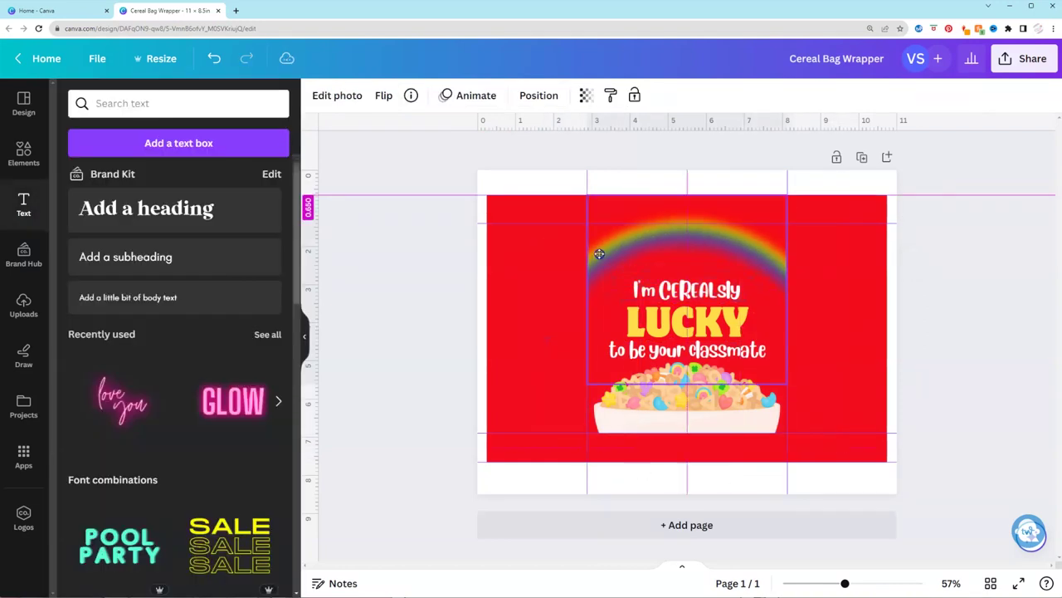
Step: Resample LUCKY's outline colour from the design with the eyedropper
{"action": "left_click", "coordinate": [688, 322]}
{"action": "left_click", "coordinate": [764, 95]}
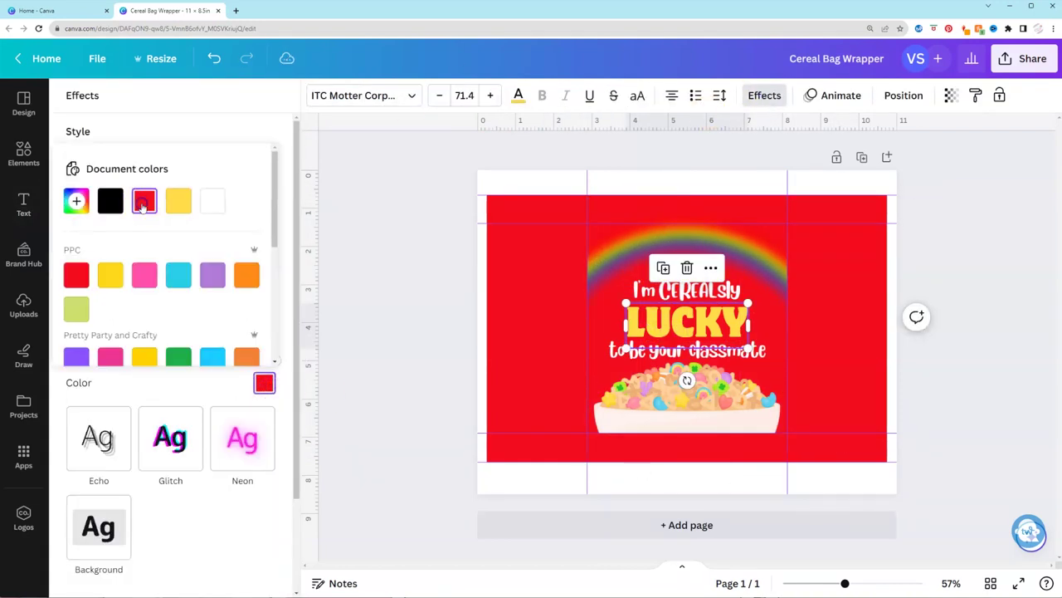
{"action": "left_click", "coordinate": [77, 201]}
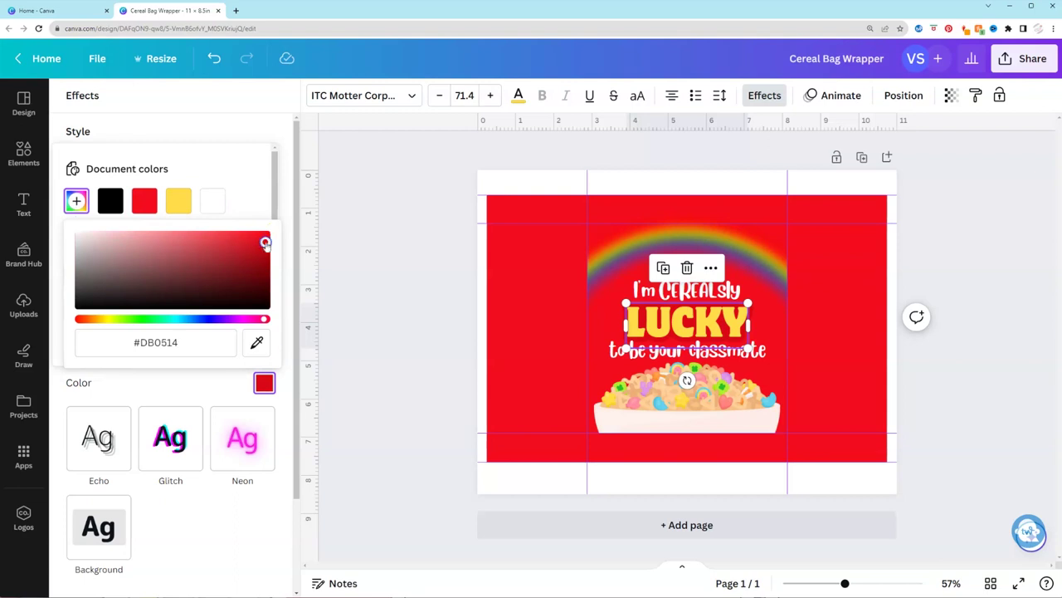
{"action": "left_click", "coordinate": [257, 343]}
{"action": "left_click", "coordinate": [687, 290]}
{"action": "left_click", "coordinate": [736, 359]}
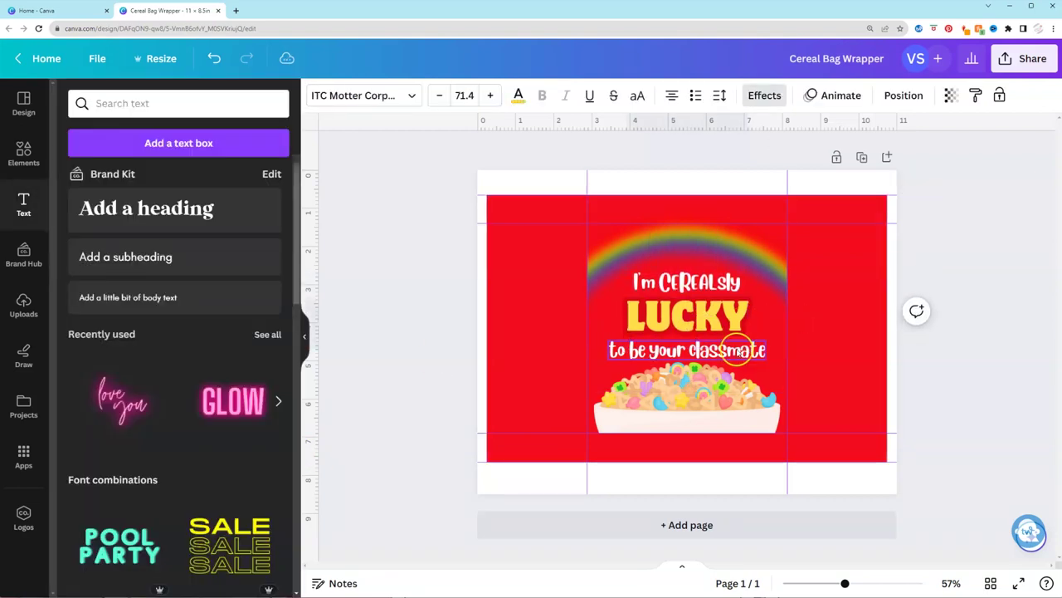
{"action": "left_click", "coordinate": [723, 386]}
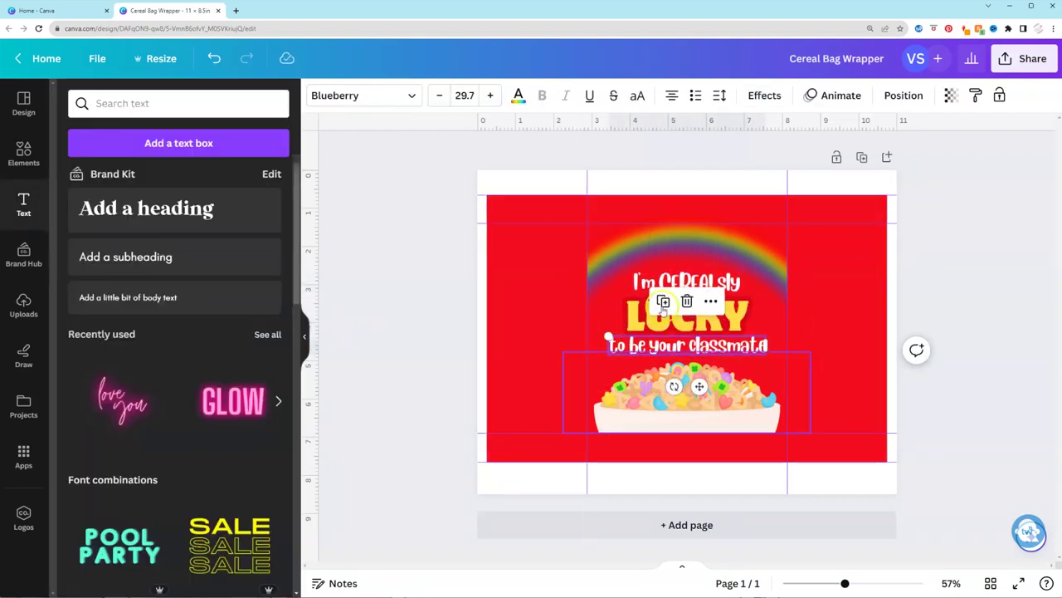
Step: Add the pink balloon charm from Uploads to the design
{"action": "left_click", "coordinate": [23, 306]}
{"action": "scroll", "coordinate": [229, 415], "scroll_direction": "down", "scroll_amount": 2}
{"action": "left_click", "coordinate": [243, 452]}
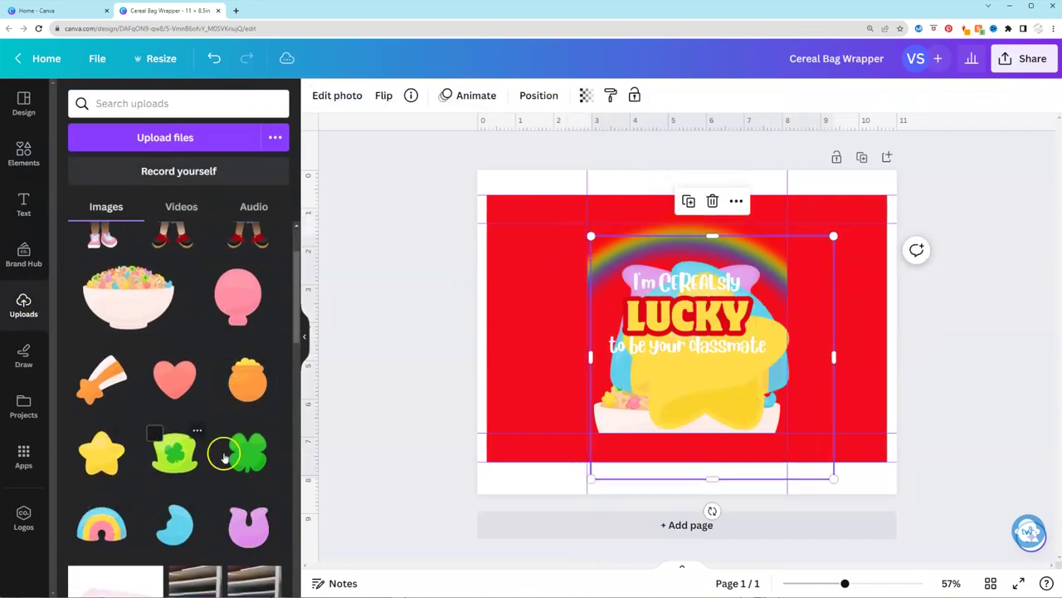
{"action": "left_click", "coordinate": [239, 295]}
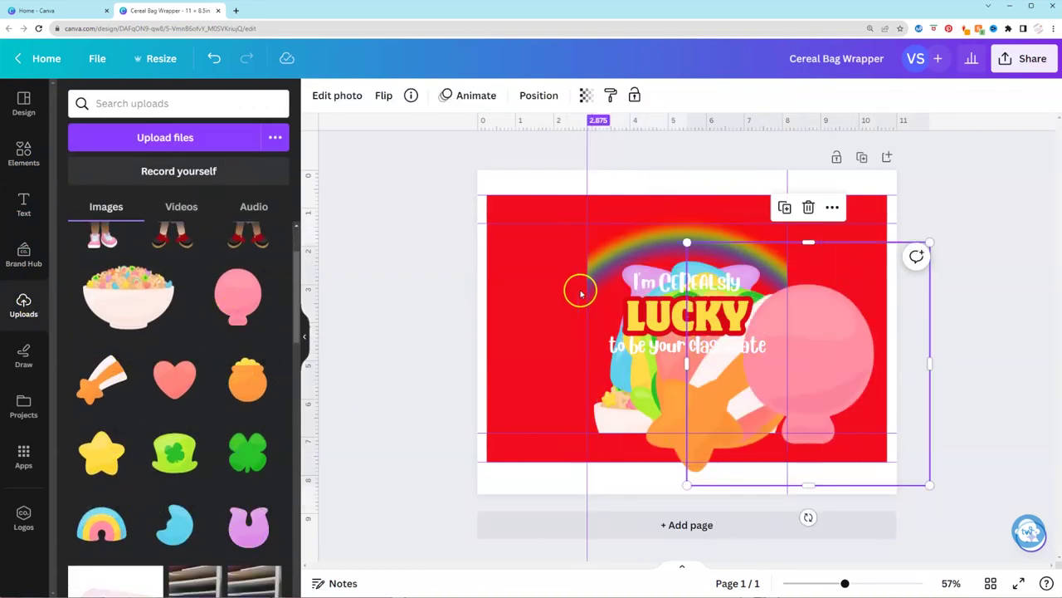
Step: In Layers, multi-select the star, heart, pot, clover, blob, rainbow, moon and horseshoe charms
{"action": "left_click", "coordinate": [540, 96]}
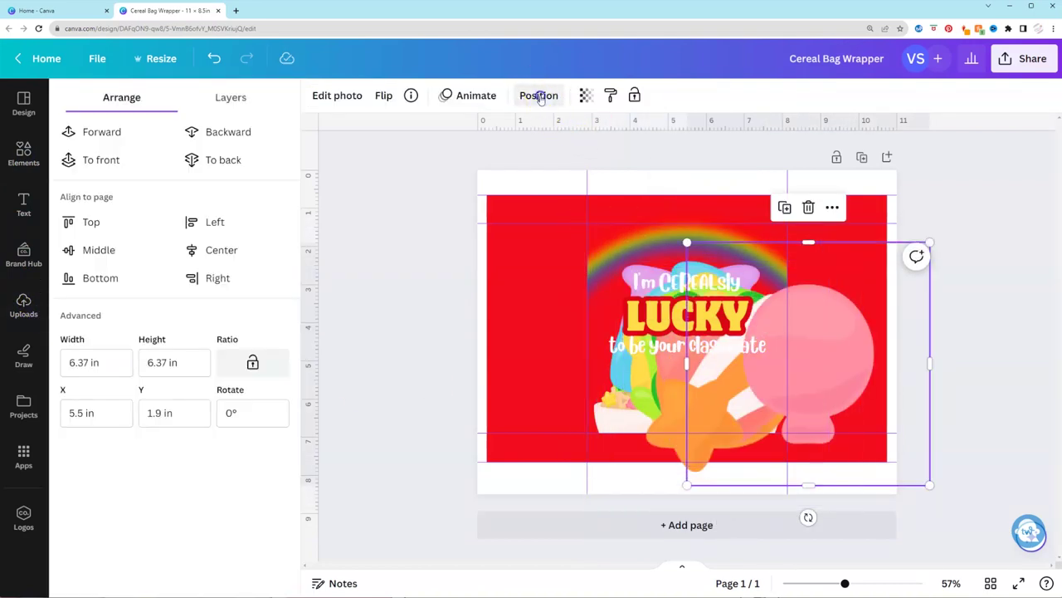
{"action": "left_click", "coordinate": [232, 97]}
{"action": "scroll", "coordinate": [230, 300], "scroll_direction": "down", "scroll_amount": 3}
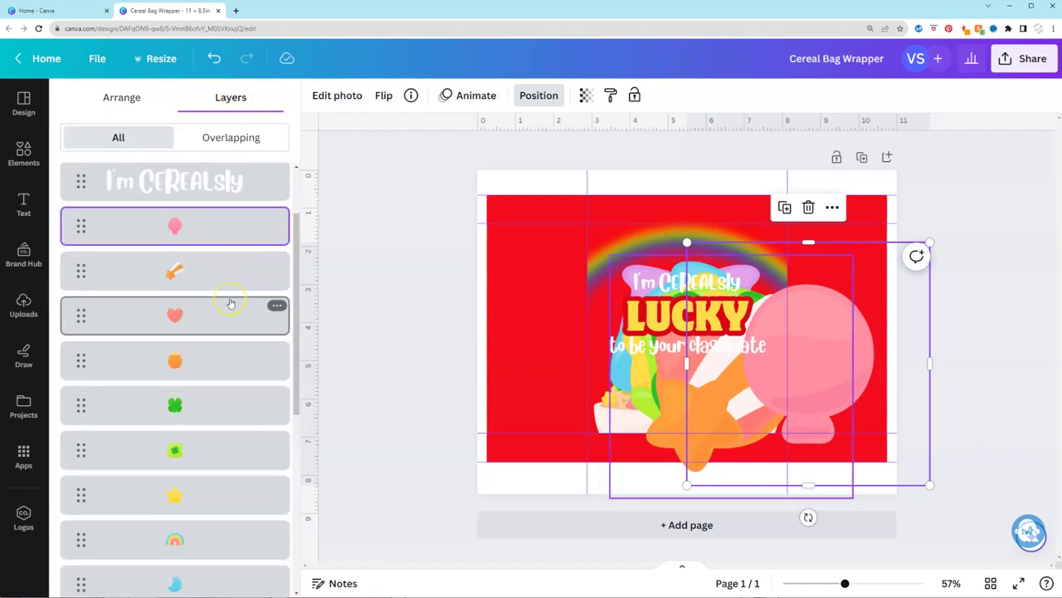
{"action": "scroll", "coordinate": [230, 303], "scroll_direction": "down", "scroll_amount": 1}
{"action": "left_click", "coordinate": [205, 225]}
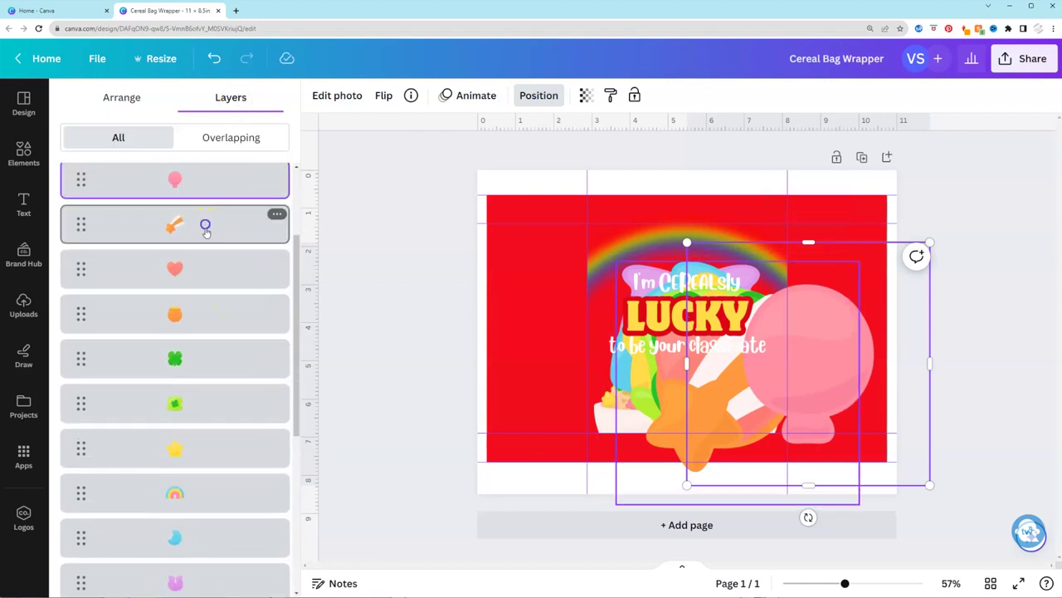
{"action": "left_click", "coordinate": [208, 267], "text": "shift"}
{"action": "left_click", "coordinate": [208, 313], "text": "shift"}
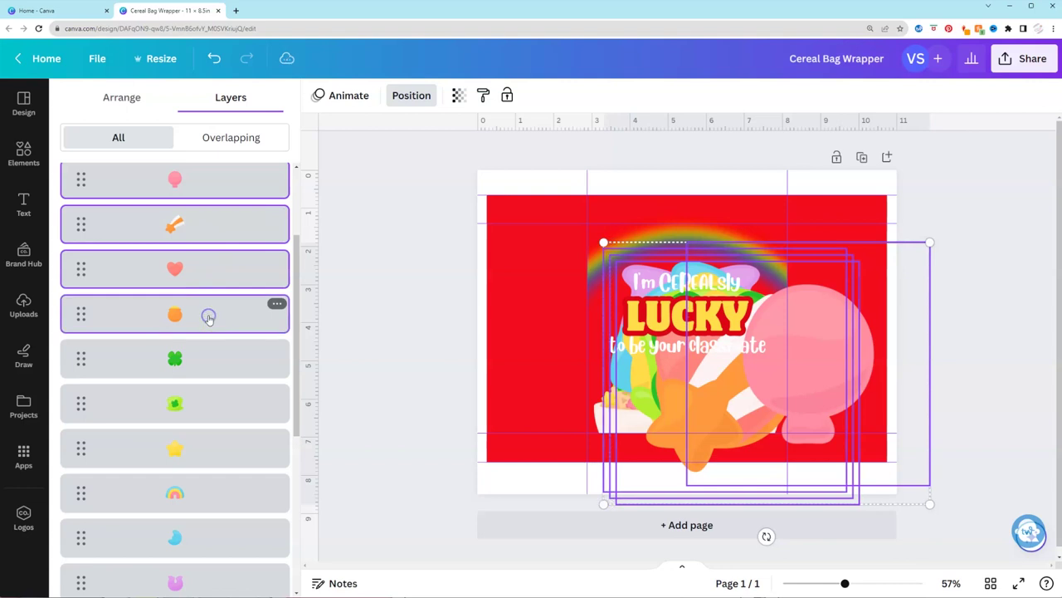
{"action": "left_click", "coordinate": [214, 356], "text": "shift"}
{"action": "left_click", "coordinate": [214, 402], "text": "shift"}
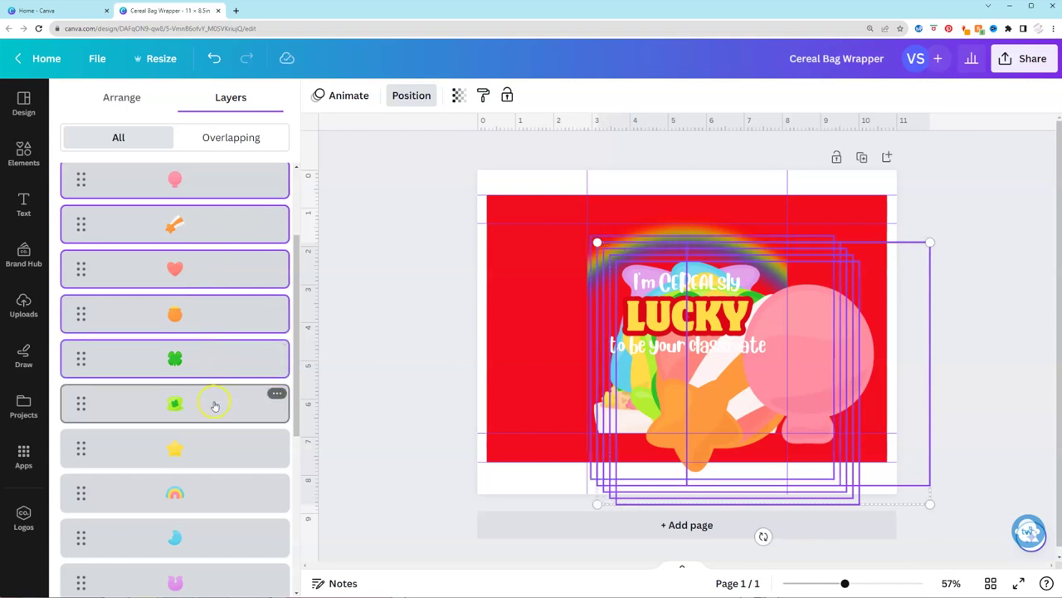
{"action": "left_click", "coordinate": [213, 452], "text": "shift"}
{"action": "left_click", "coordinate": [196, 505], "text": "shift"}
{"action": "left_click", "coordinate": [194, 538], "text": "shift"}
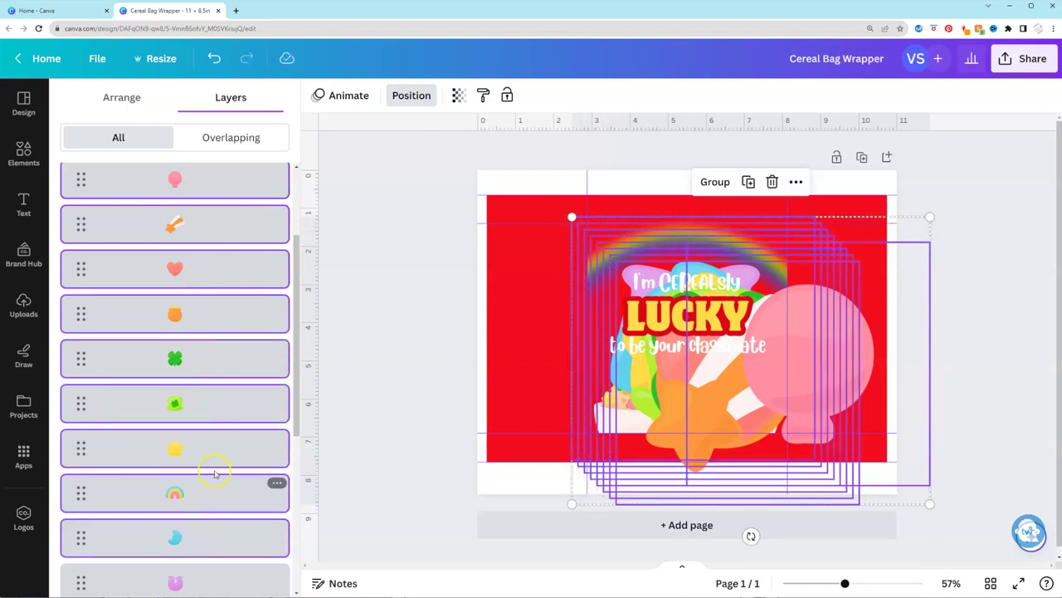
{"action": "scroll", "coordinate": [208, 489], "scroll_direction": "down", "scroll_amount": 2}
{"action": "left_click", "coordinate": [213, 488], "text": "shift"}
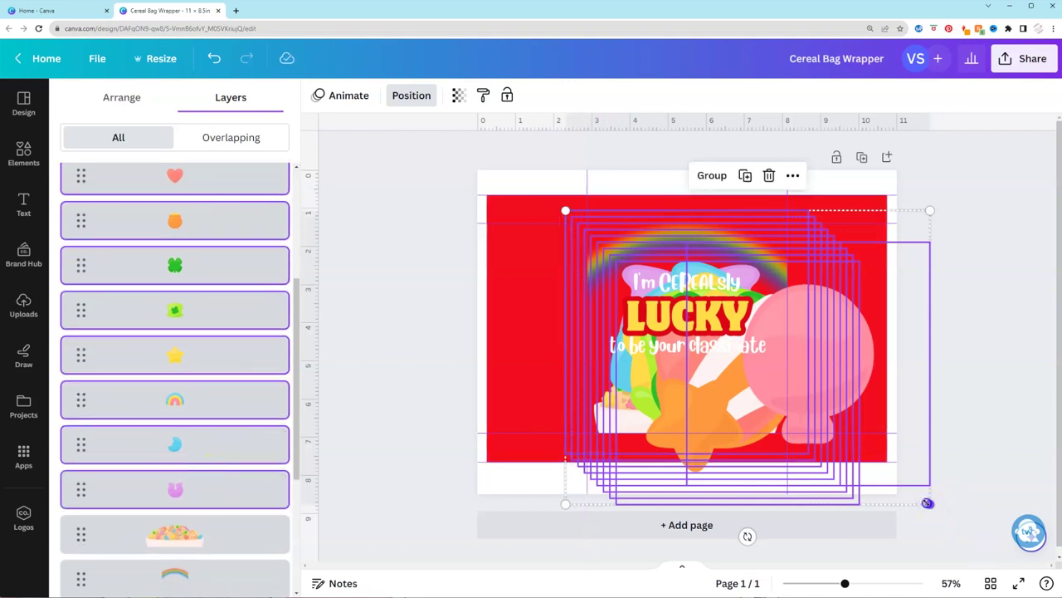
Step: Shrink all the charms together and spread them along the rainbow's arc
{"action": "left_click_drag", "start_coordinate": [923, 501], "coordinate": [674, 238]}
{"action": "left_click_drag", "start_coordinate": [616, 255], "coordinate": [764, 365]}
{"action": "left_click", "coordinate": [615, 256]}
{"action": "left_click_drag", "start_coordinate": [616, 255], "coordinate": [756, 254]}
{"action": "left_click", "coordinate": [616, 270]}
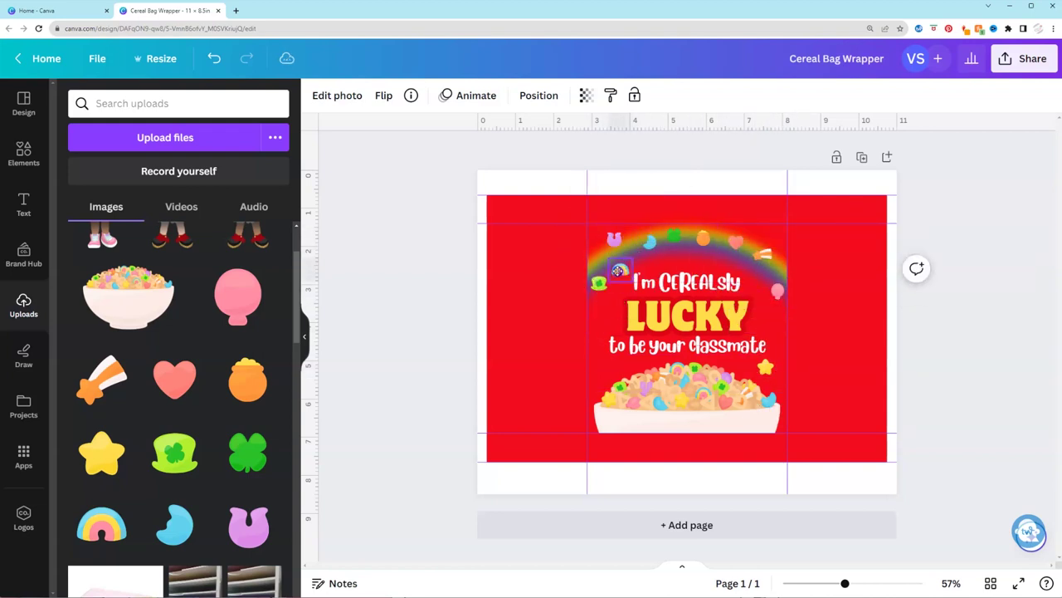
{"action": "left_click_drag", "start_coordinate": [619, 272], "coordinate": [729, 241]}
Step: Nudge the top-row and clover charms into place and move a star to the bowl's left
{"action": "left_click", "coordinate": [751, 247]}
{"action": "left_click_drag", "start_coordinate": [614, 241], "coordinate": [622, 246]}
{"action": "left_click_drag", "start_coordinate": [599, 301], "coordinate": [601, 314]}
{"action": "left_click", "coordinate": [771, 373]}
{"action": "left_click_drag", "start_coordinate": [771, 373], "coordinate": [611, 398]}
{"action": "left_click", "coordinate": [765, 367]}
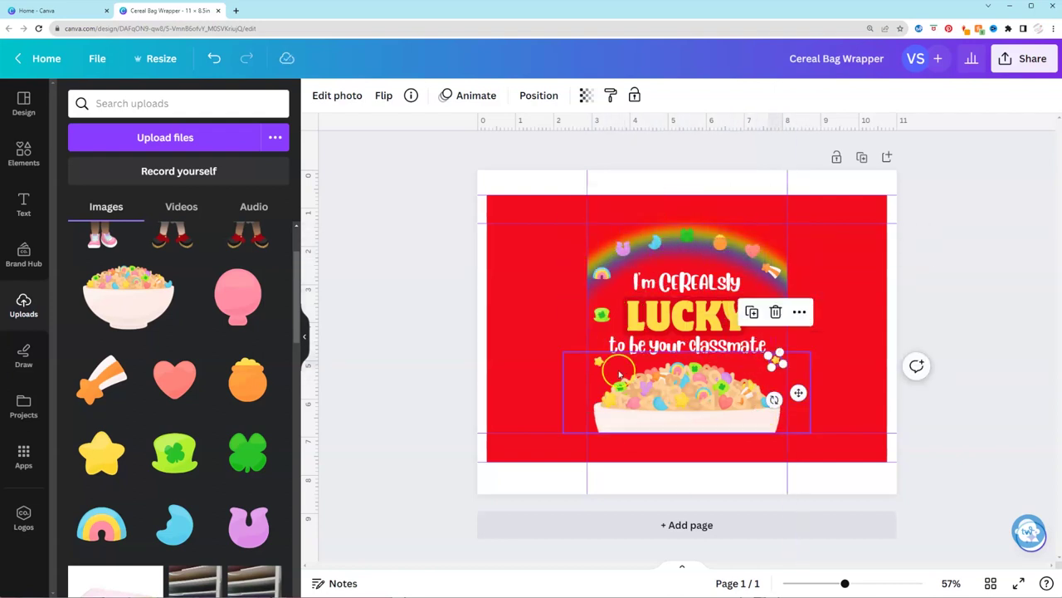
Step: Move a text line onto the cereal bowl and shrink it to 22 pt
{"action": "left_click", "coordinate": [689, 346]}
{"action": "left_click_drag", "start_coordinate": [722, 348], "coordinate": [722, 427]}
{"action": "left_click_drag", "start_coordinate": [843, 433], "coordinate": [780, 432]}
{"action": "left_click", "coordinate": [790, 411]}
{"action": "left_click_drag", "start_coordinate": [714, 426], "coordinate": [718, 418]}
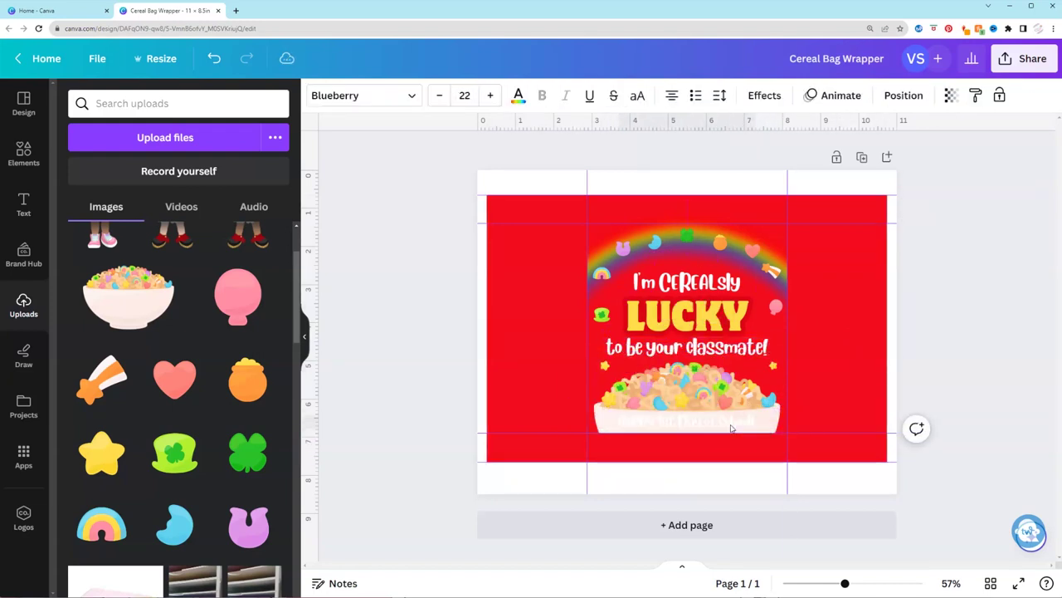
Step: Give the bowl text a gentle Curve effect of -6
{"action": "left_click", "coordinate": [759, 96]}
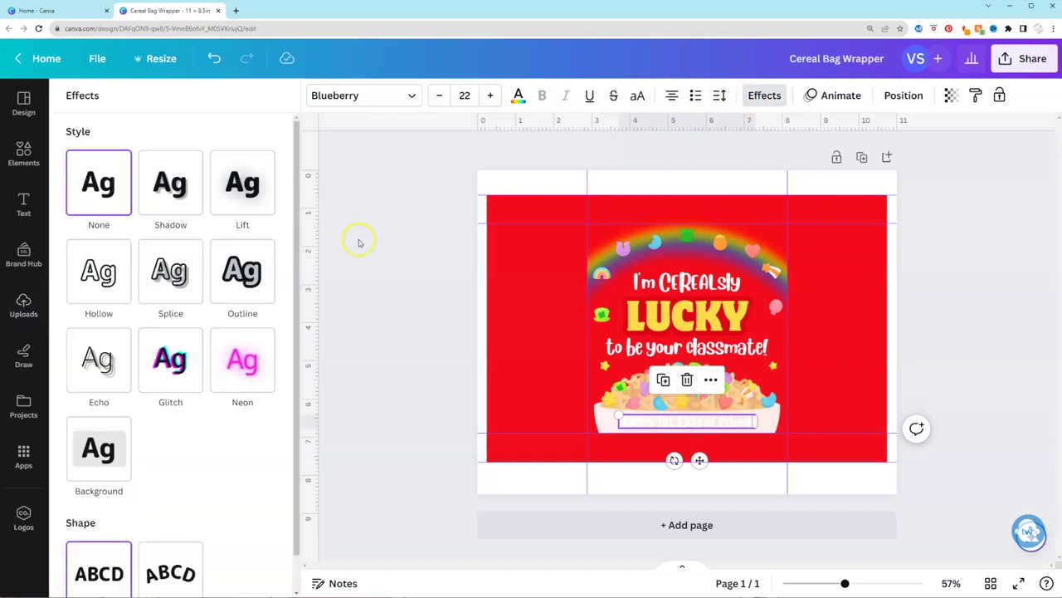
{"action": "scroll", "coordinate": [132, 315], "scroll_direction": "down", "scroll_amount": 1}
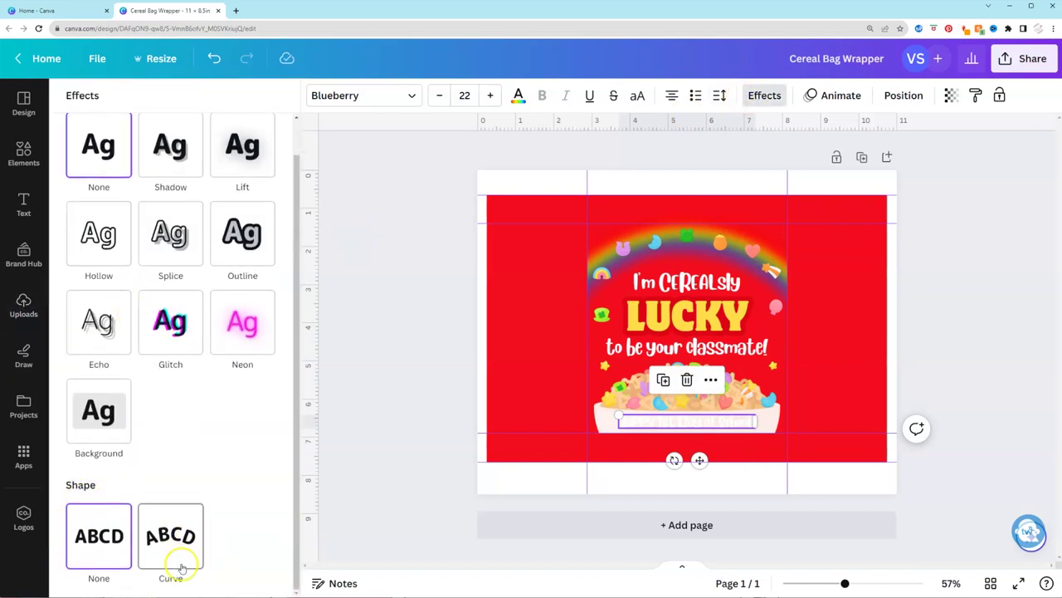
{"action": "left_click", "coordinate": [181, 565]}
{"action": "scroll", "coordinate": [196, 552], "scroll_direction": "down", "scroll_amount": 1}
{"action": "left_click", "coordinate": [224, 575]}
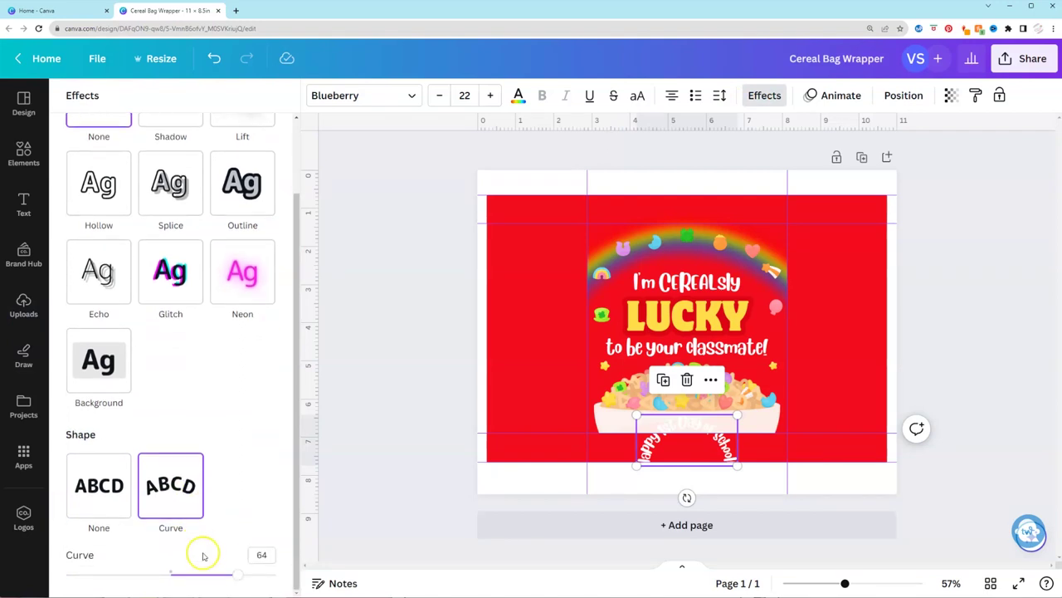
{"action": "left_click_drag", "start_coordinate": [236, 577], "coordinate": [164, 572]}
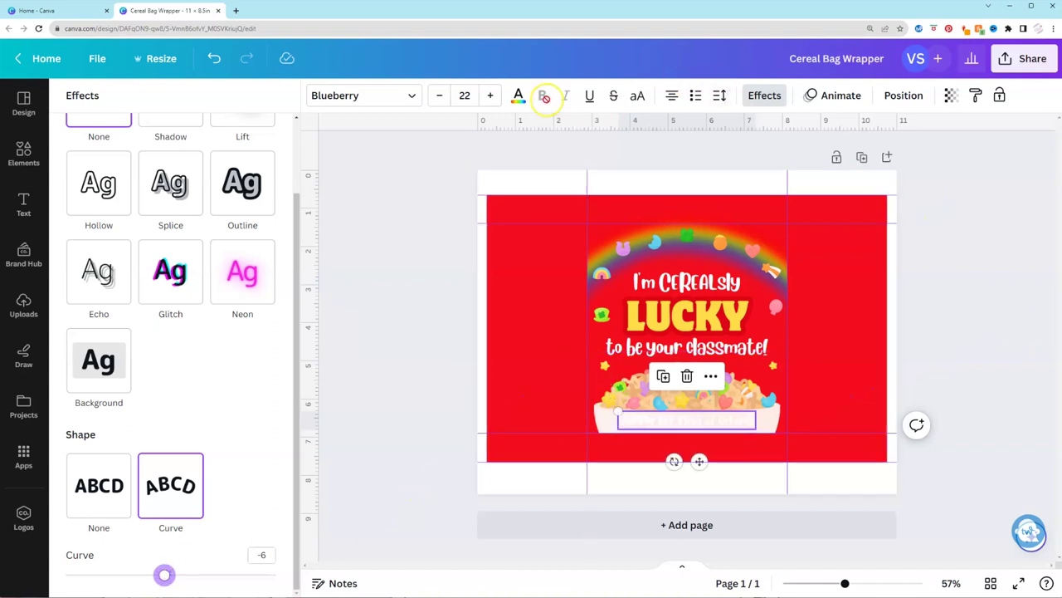
Step: Color the bowl greeting red (#f40d1d) from Document colors, after briefly trying yellow
{"action": "left_click", "coordinate": [518, 94]}
{"action": "left_click", "coordinate": [194, 180]}
{"action": "left_click", "coordinate": [156, 180]}
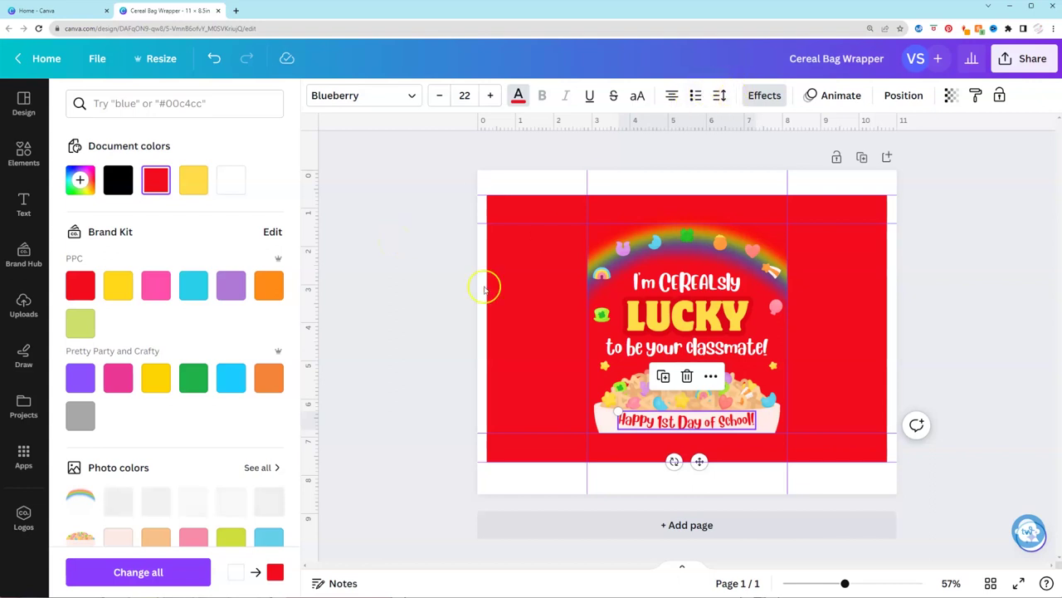
Step: Add a yellow Outline effect with thickness 117 to the bowl greeting
{"action": "left_click", "coordinate": [410, 194]}
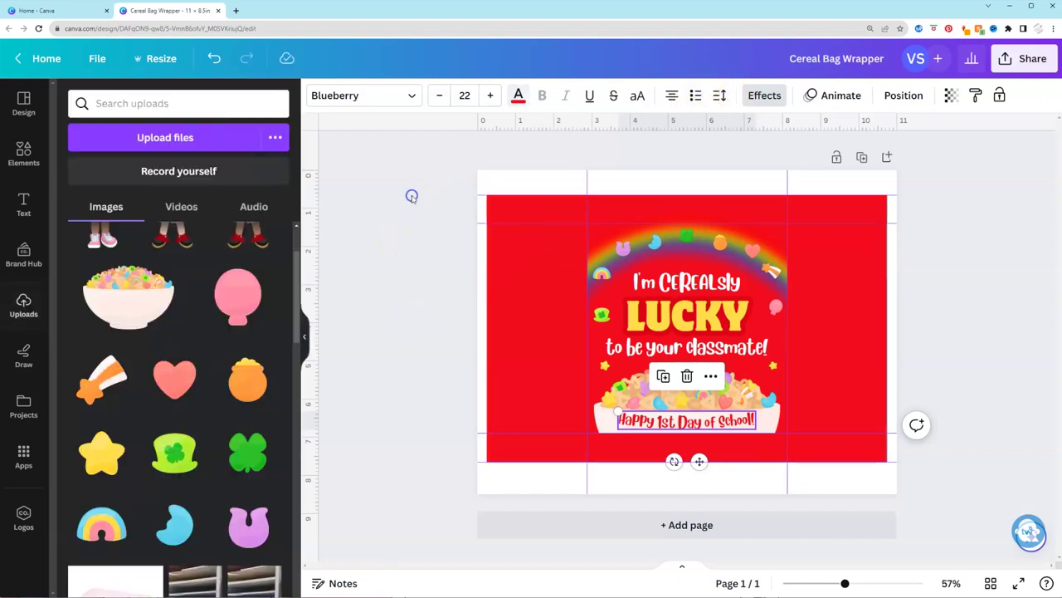
{"action": "left_click", "coordinate": [765, 98]}
{"action": "left_click", "coordinate": [248, 286]}
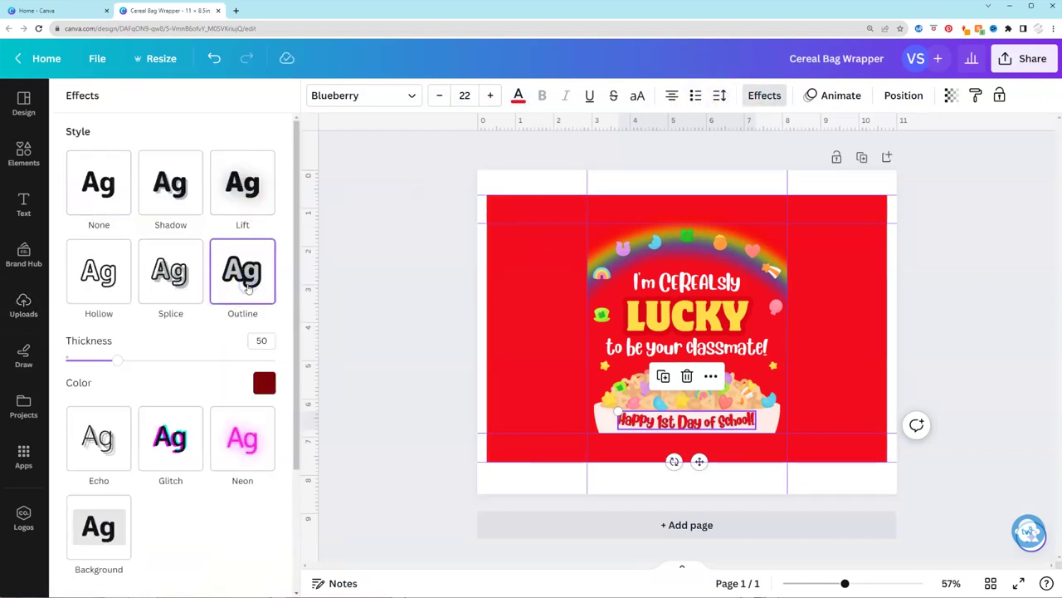
{"action": "left_click_drag", "start_coordinate": [127, 363], "coordinate": [135, 360]}
{"action": "left_click", "coordinate": [264, 382]}
{"action": "left_click", "coordinate": [179, 201]}
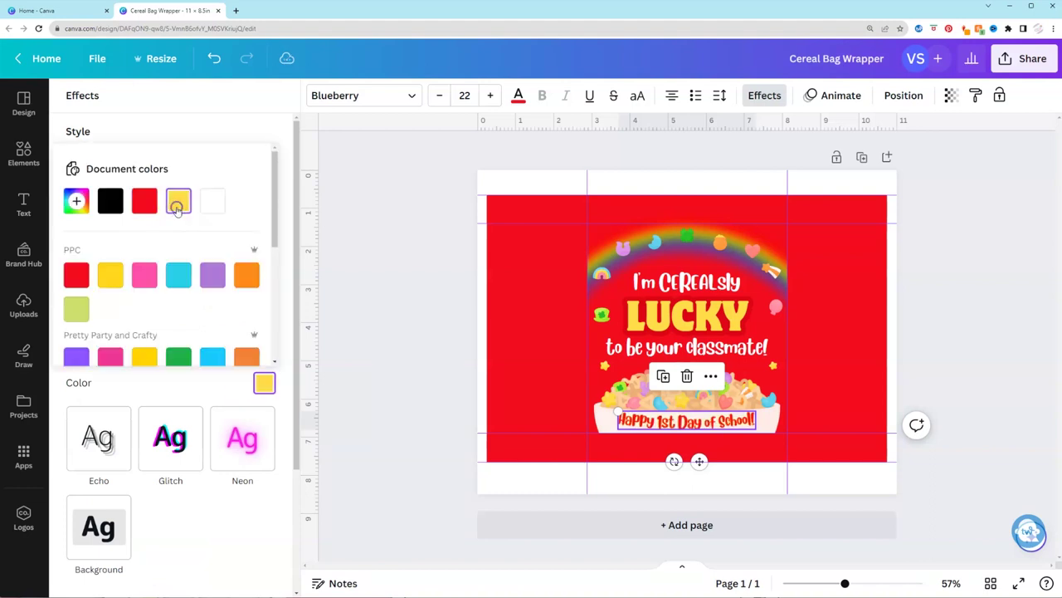
{"action": "left_click", "coordinate": [286, 357]}
{"action": "left_click", "coordinate": [188, 362]}
{"action": "left_click", "coordinate": [655, 348]}
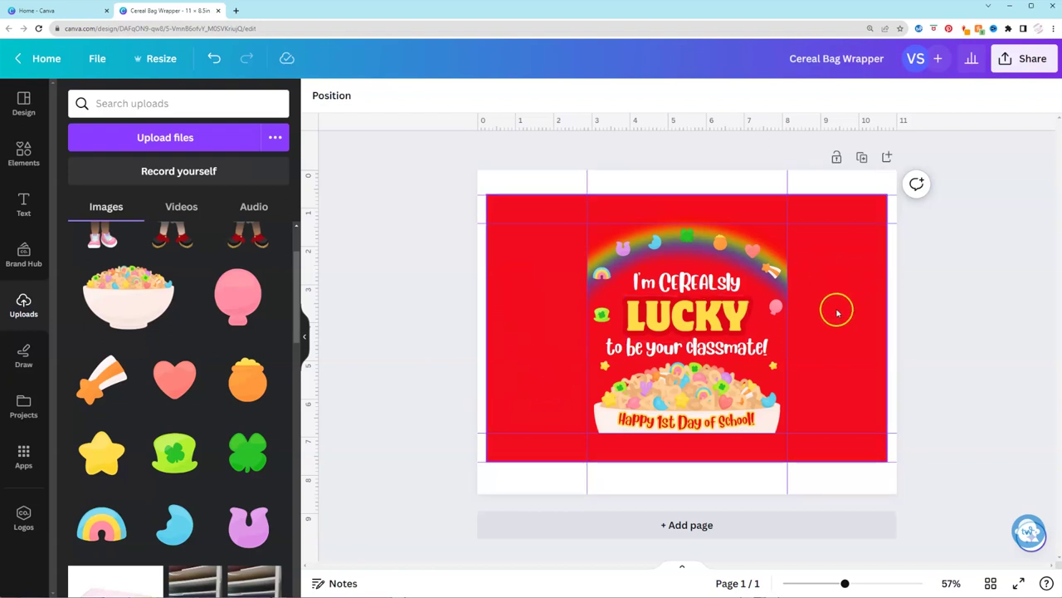
{"action": "scroll", "coordinate": [153, 322], "scroll_direction": "down", "scroll_amount": 3}
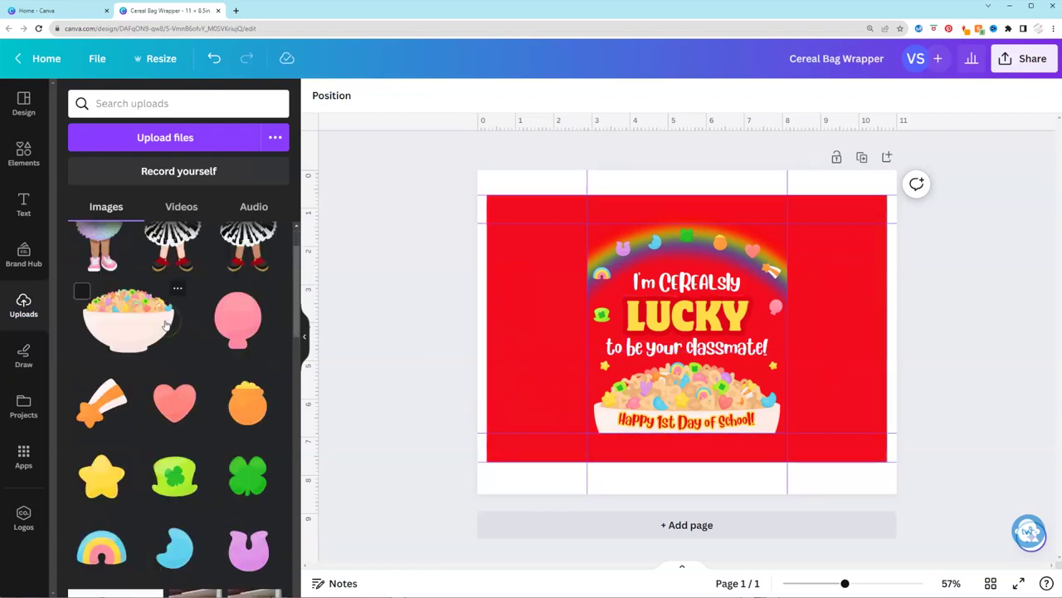
{"action": "scroll", "coordinate": [165, 324], "scroll_direction": "down", "scroll_amount": 3}
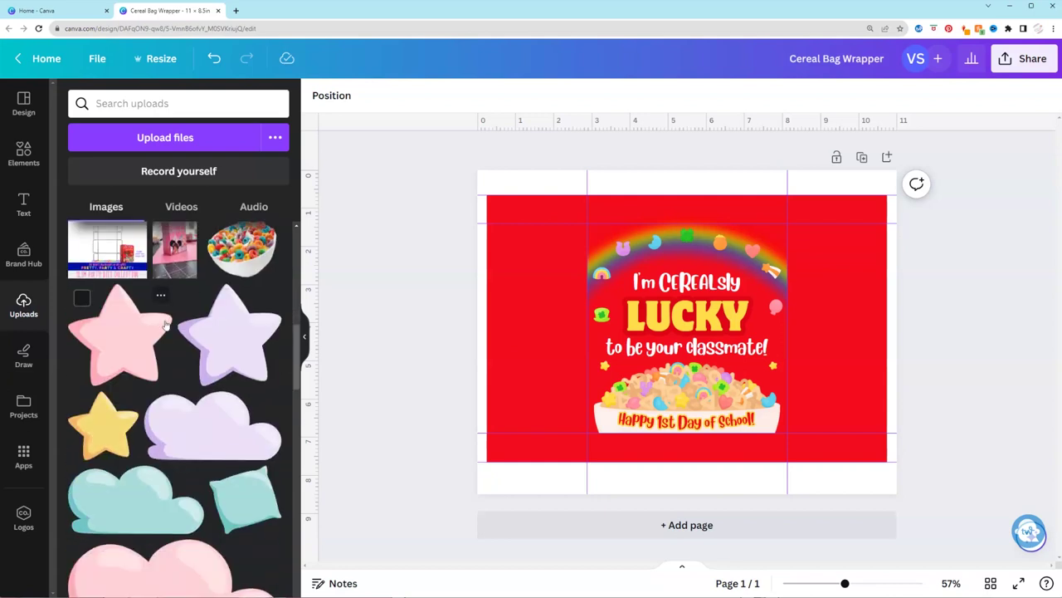
{"action": "scroll", "coordinate": [165, 324], "scroll_direction": "up", "scroll_amount": 3}
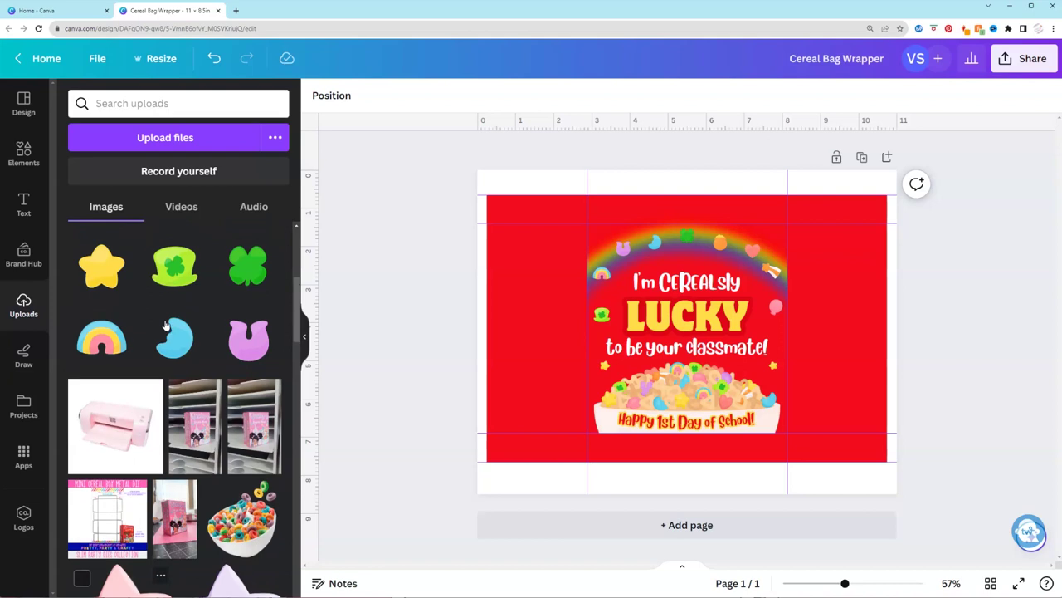
Step: Search Elements for a nutrition facts label and place the graphic on the wrapper's right side
{"action": "left_click", "coordinate": [23, 153]}
{"action": "left_click", "coordinate": [194, 104]}
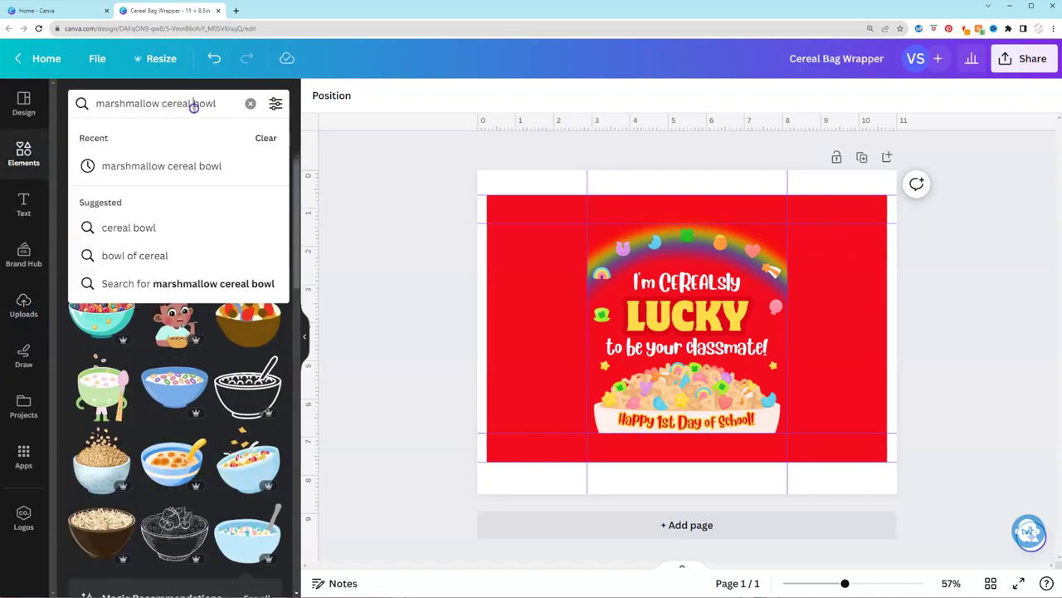
{"action": "left_click", "coordinate": [248, 102]}
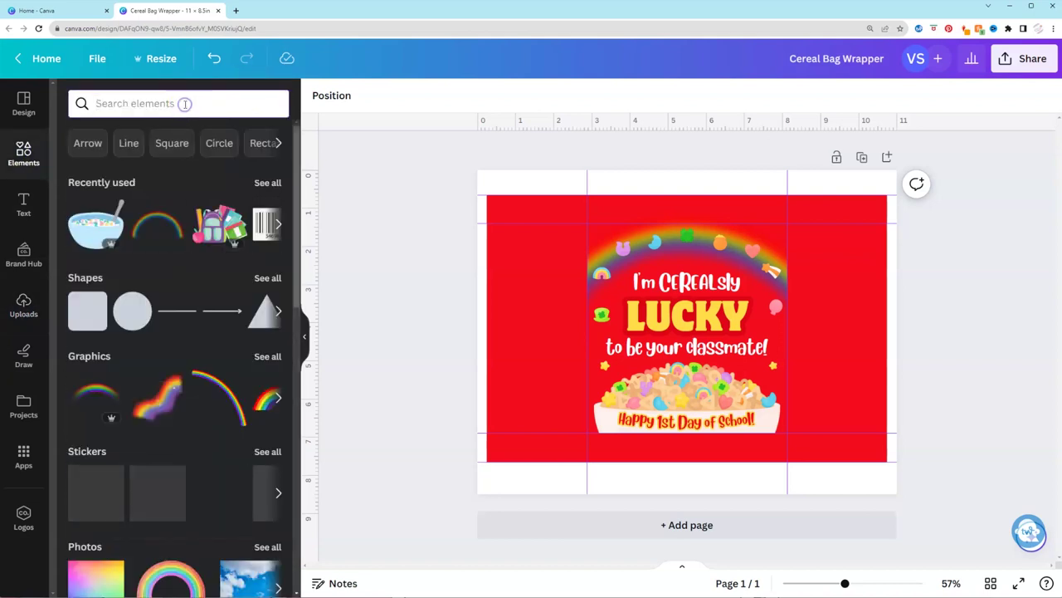
{"action": "type", "text": "nutr"}
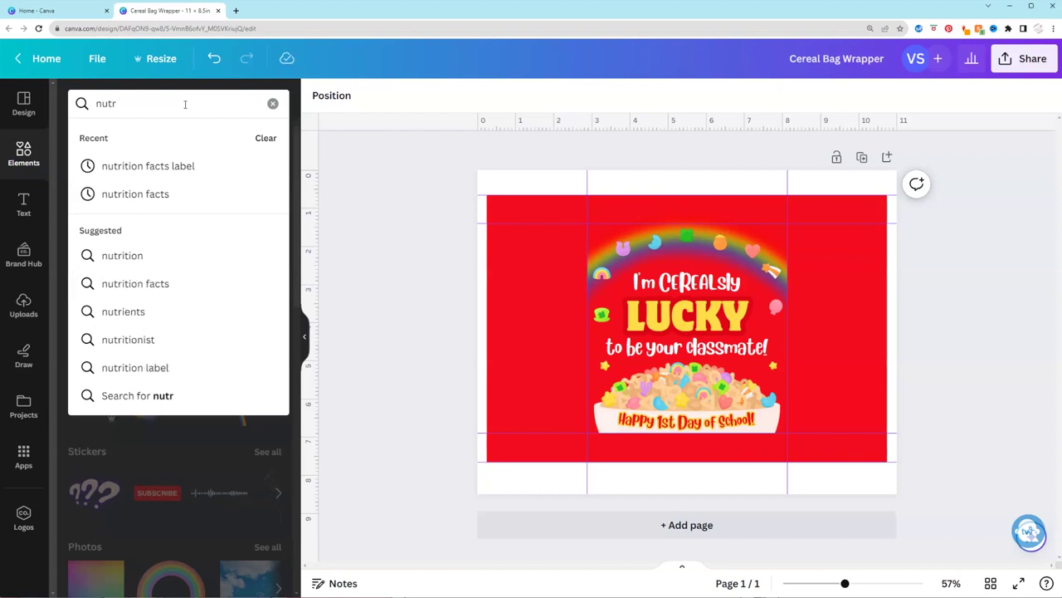
{"action": "left_click", "coordinate": [209, 168]}
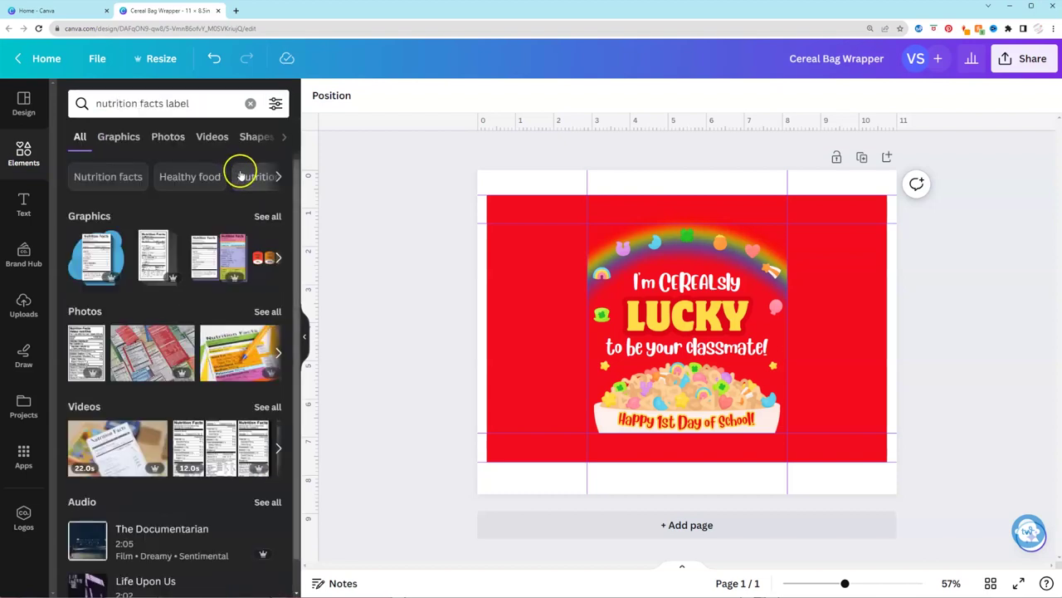
{"action": "left_click", "coordinate": [149, 257]}
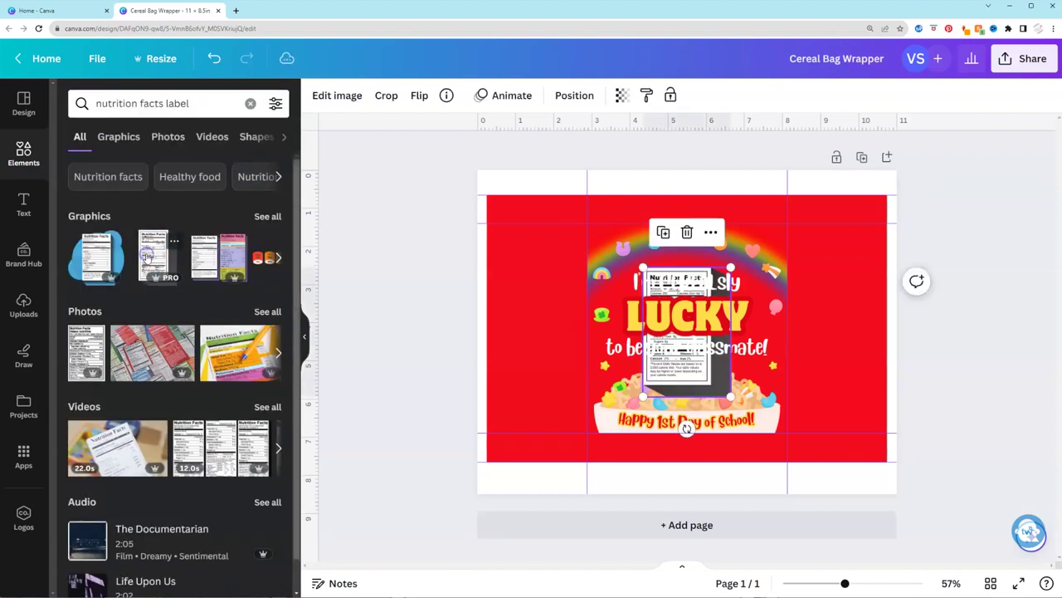
{"action": "left_click_drag", "start_coordinate": [697, 376], "coordinate": [910, 407]}
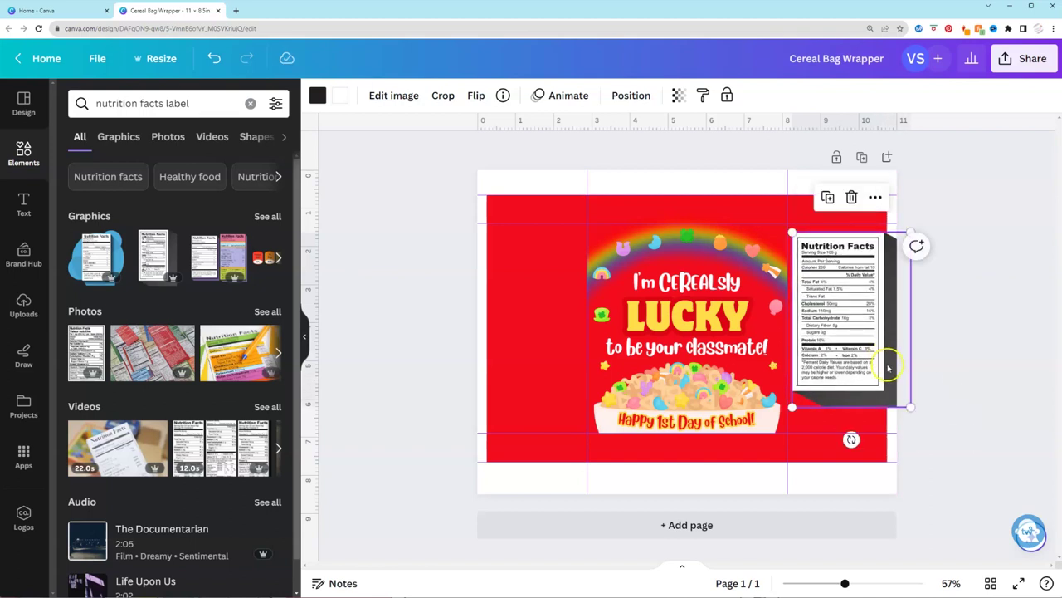
Step: Recolor the Nutrition Facts label red #f40d1d after trying yellow, and nudge it slightly left
{"action": "left_click", "coordinate": [317, 94]}
{"action": "left_click", "coordinate": [190, 180]}
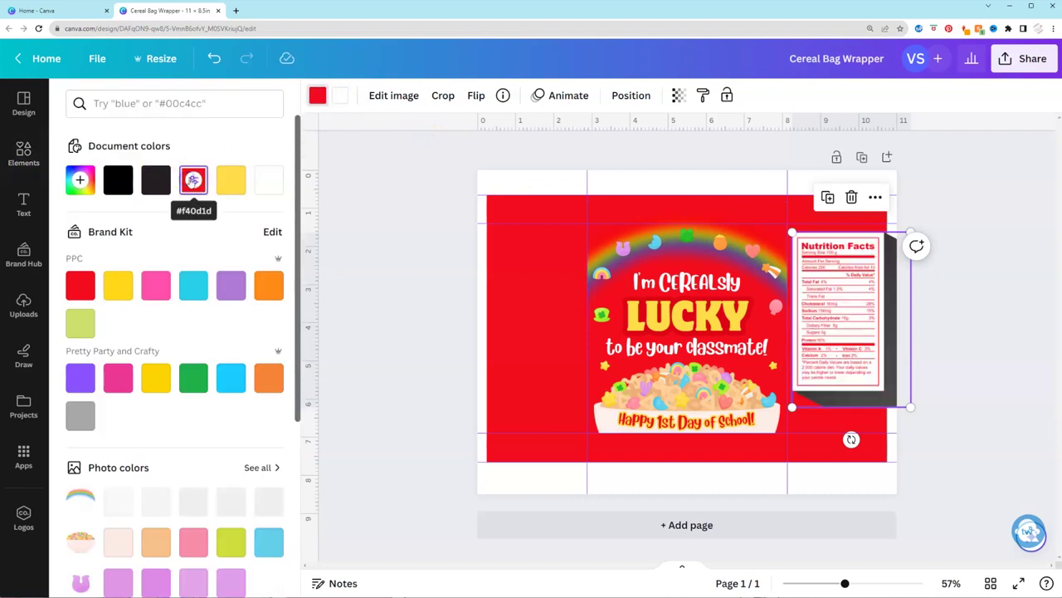
{"action": "left_click", "coordinate": [225, 182]}
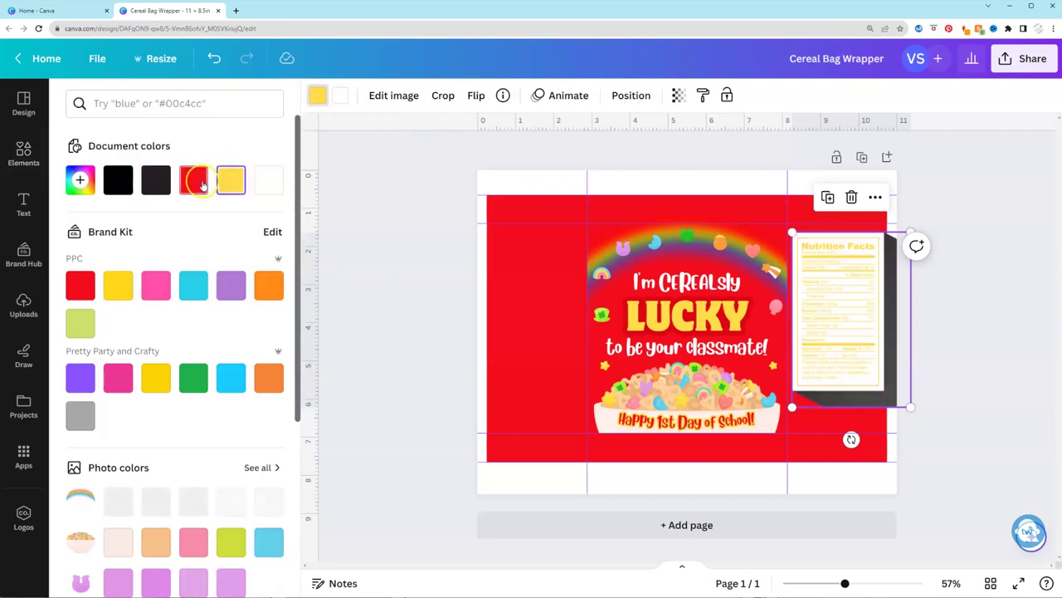
{"action": "left_click", "coordinate": [194, 180]}
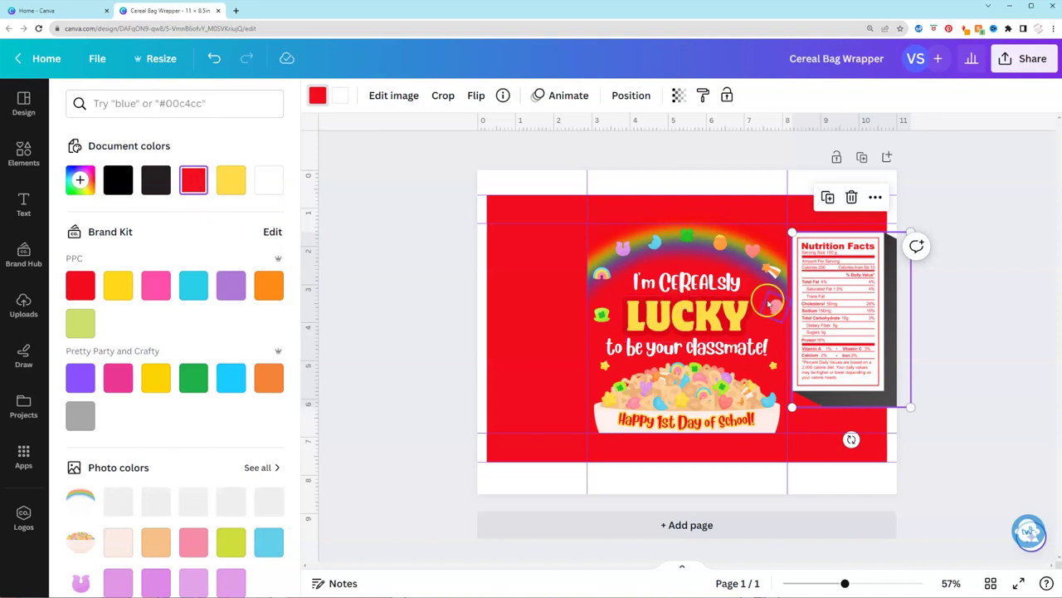
{"action": "left_click_drag", "start_coordinate": [846, 375], "coordinate": [830, 373]}
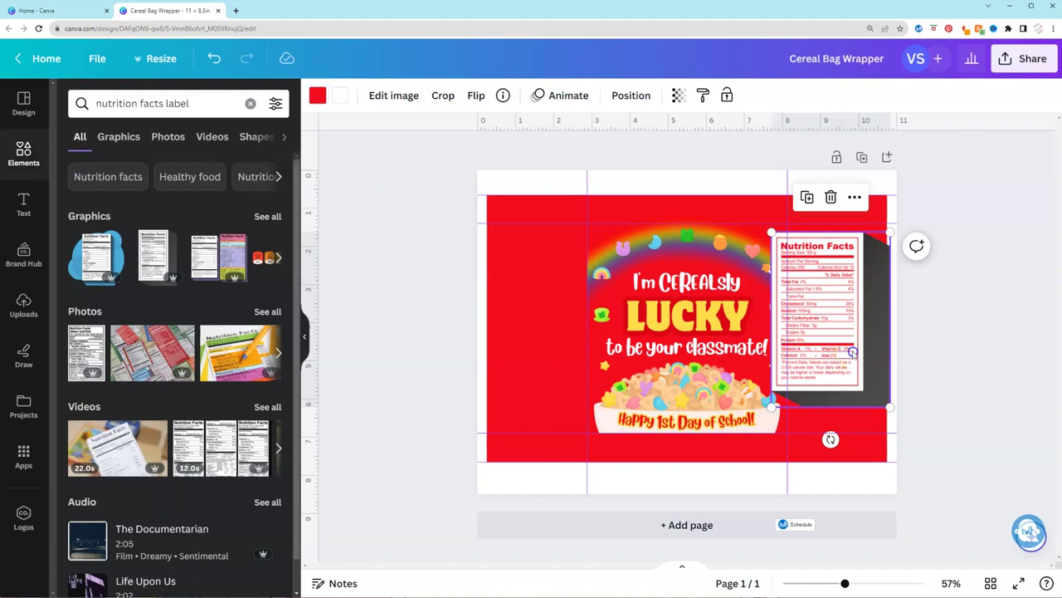
Step: Crop the dark strip off the Nutrition Facts label image
{"action": "double_click", "coordinate": [859, 363]}
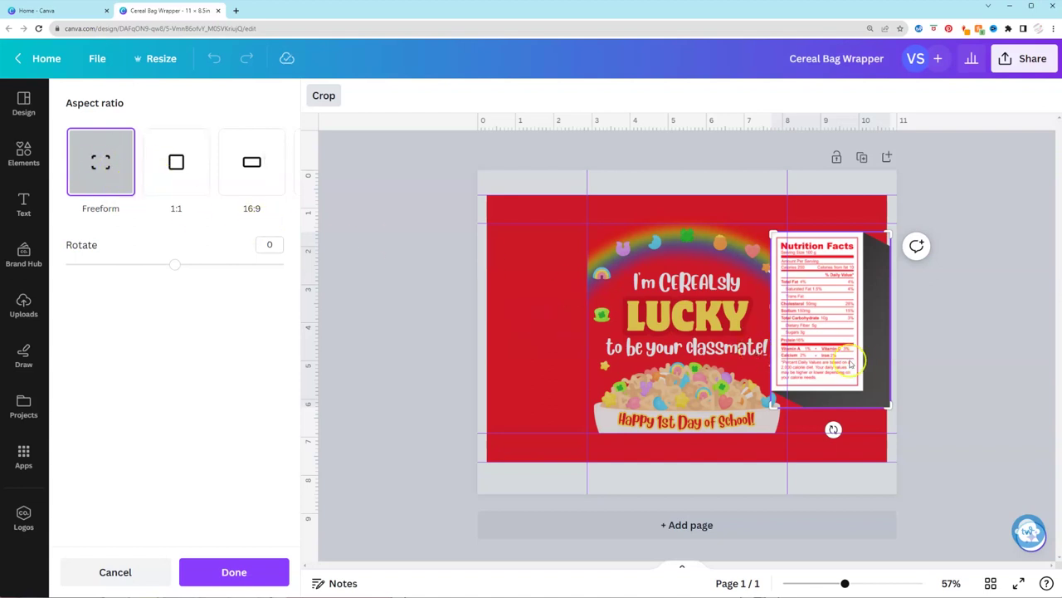
{"action": "left_click_drag", "start_coordinate": [890, 407], "coordinate": [863, 390]}
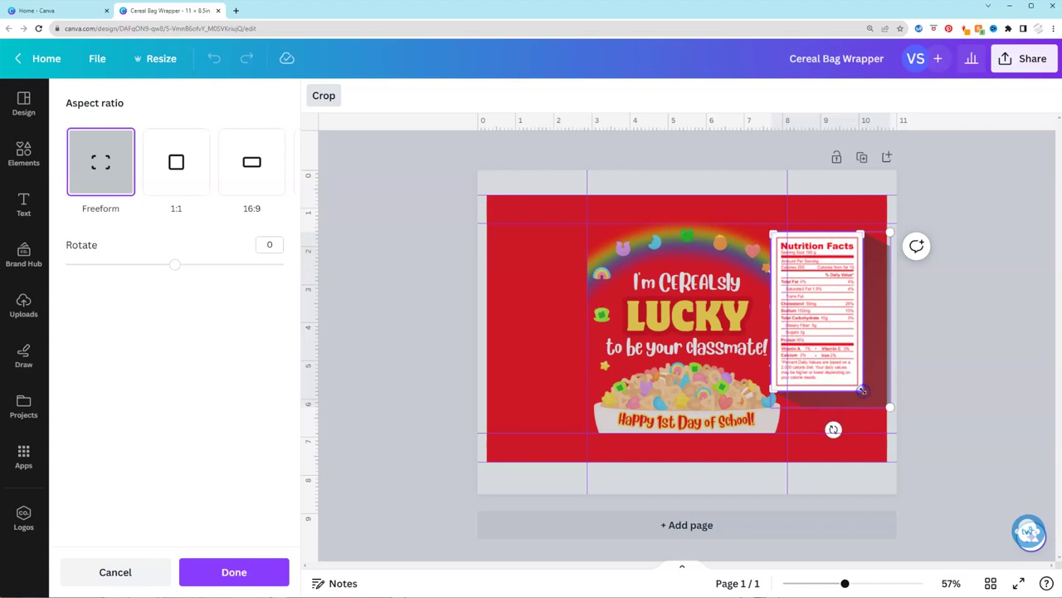
{"action": "left_click", "coordinate": [257, 569]}
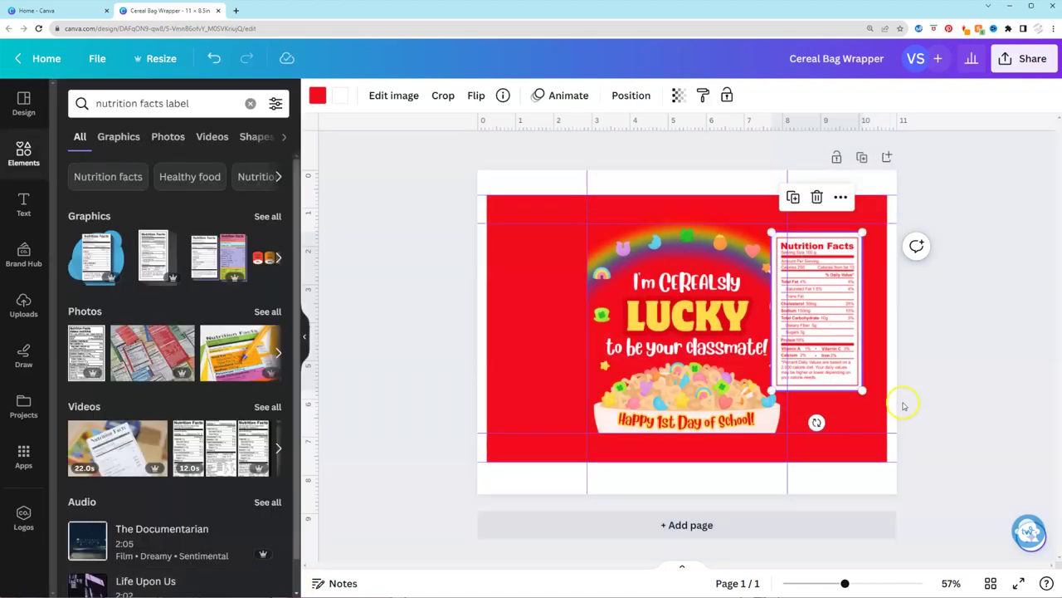
Step: Shift the label slightly right in the panel and clear the Elements search
{"action": "left_click_drag", "start_coordinate": [833, 313], "coordinate": [854, 308]}
{"action": "left_click", "coordinate": [941, 363]}
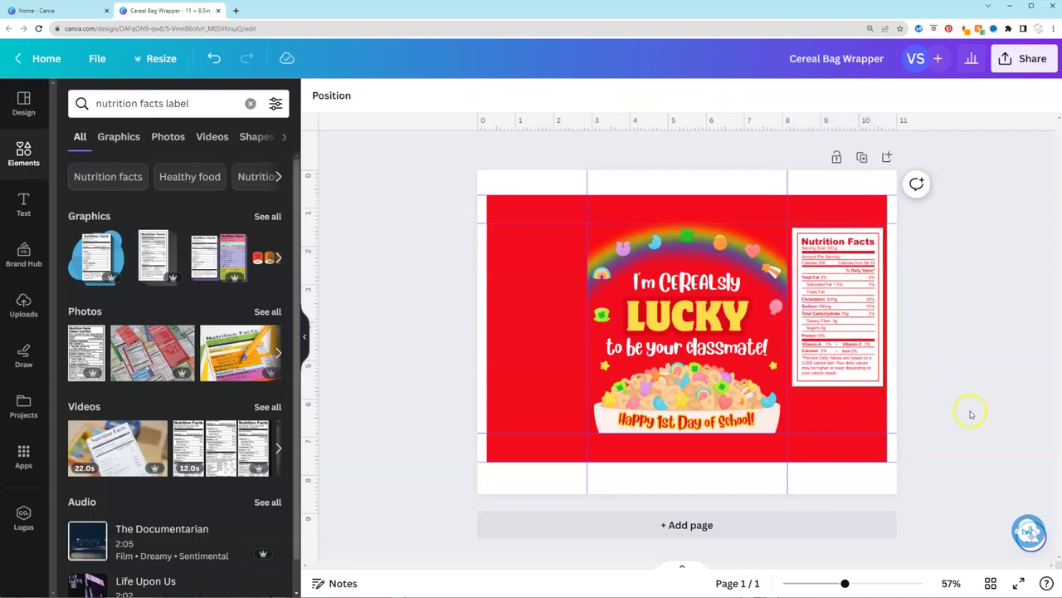
{"action": "left_click", "coordinate": [850, 354]}
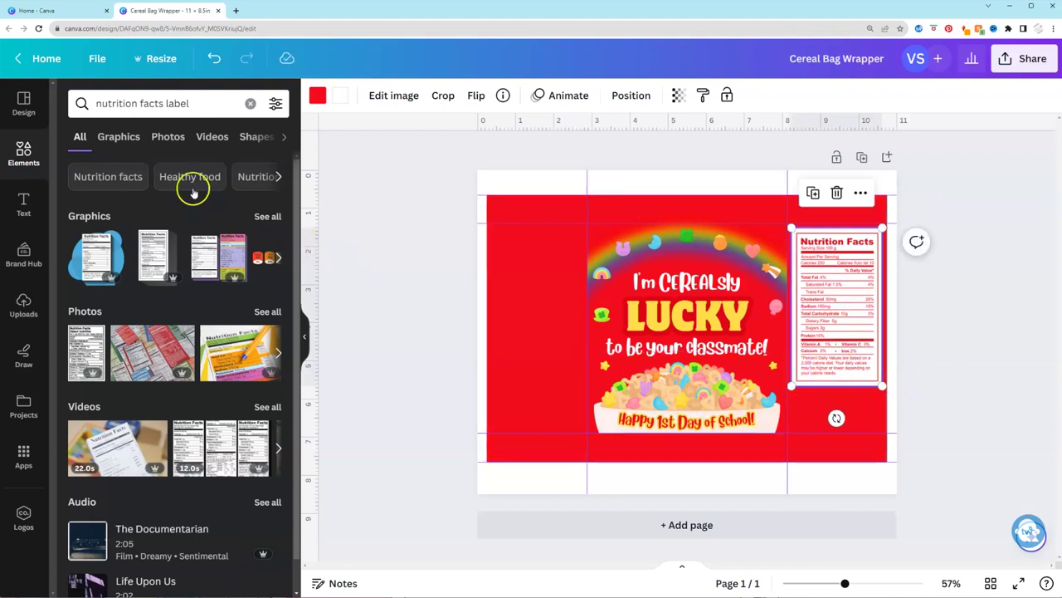
{"action": "left_click", "coordinate": [248, 104]}
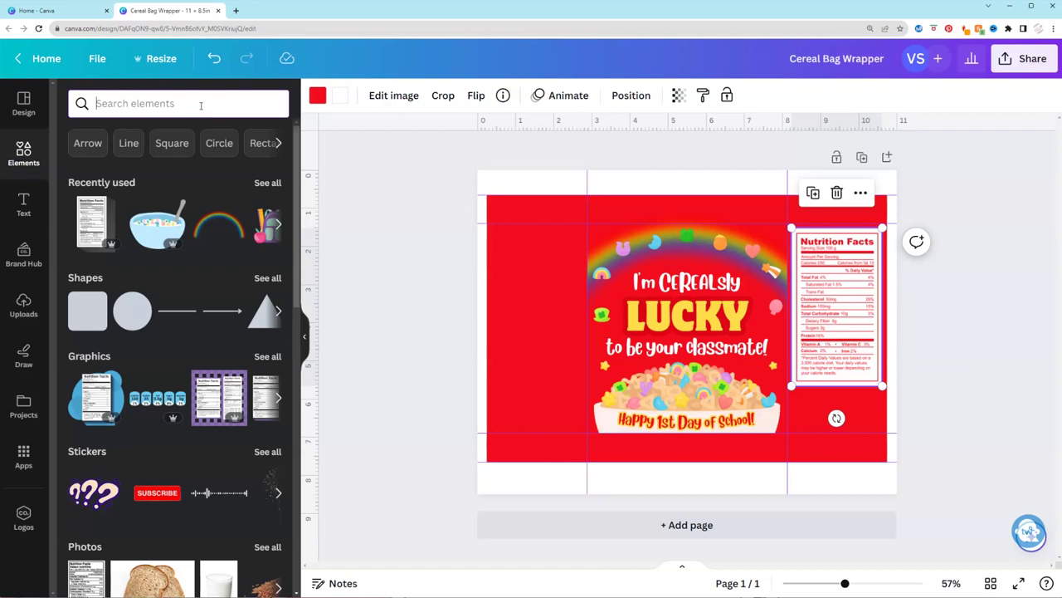
Step: Generate a QR code for prettypartyandcrafty.com with the QR Code app and move it lower right
{"action": "left_click", "coordinate": [25, 458]}
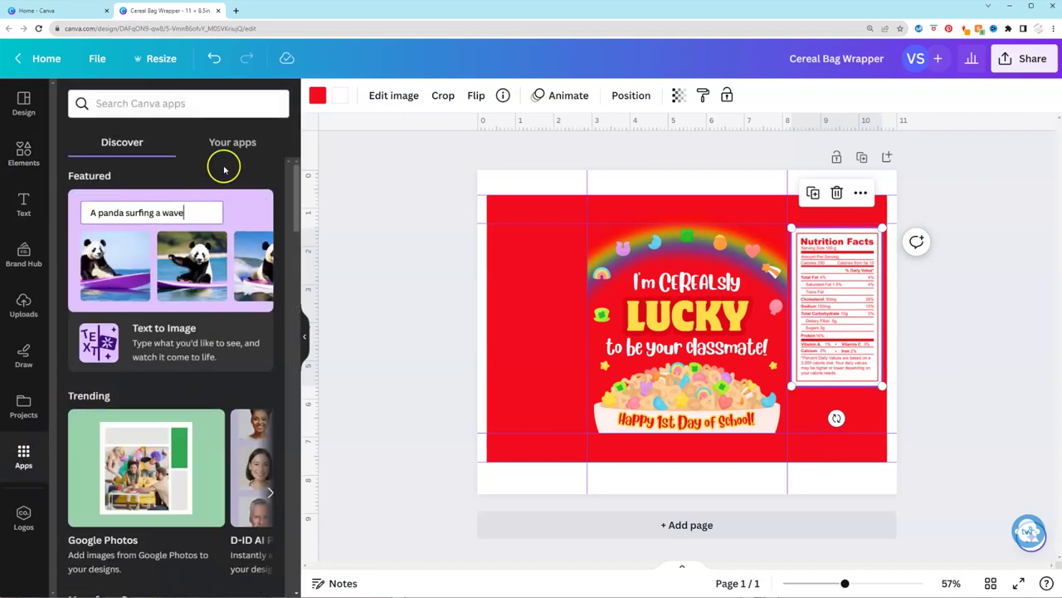
{"action": "left_click", "coordinate": [237, 143]}
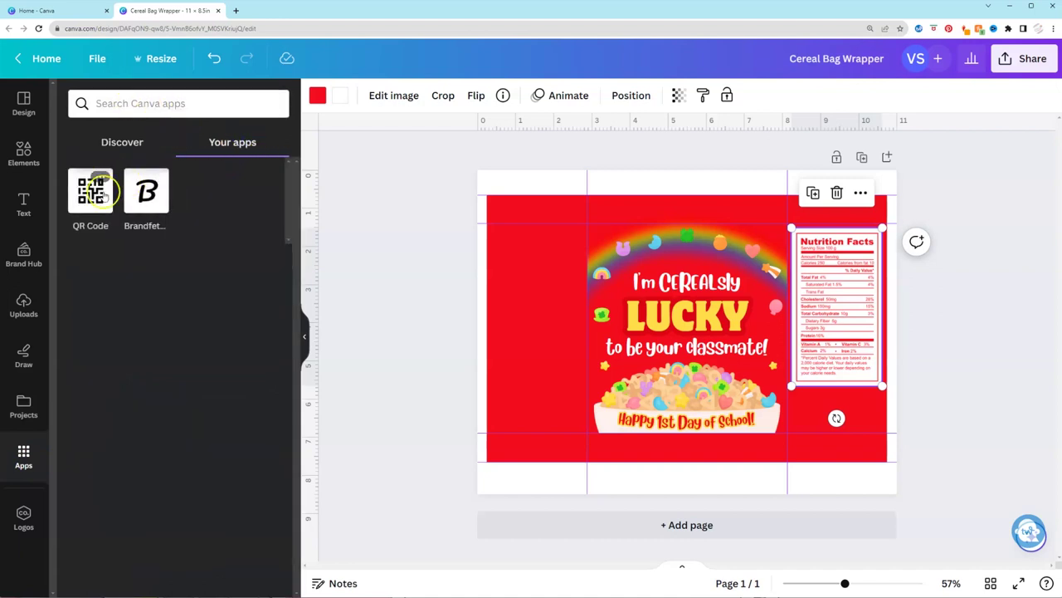
{"action": "left_click", "coordinate": [91, 190]}
{"action": "left_click", "coordinate": [122, 211]}
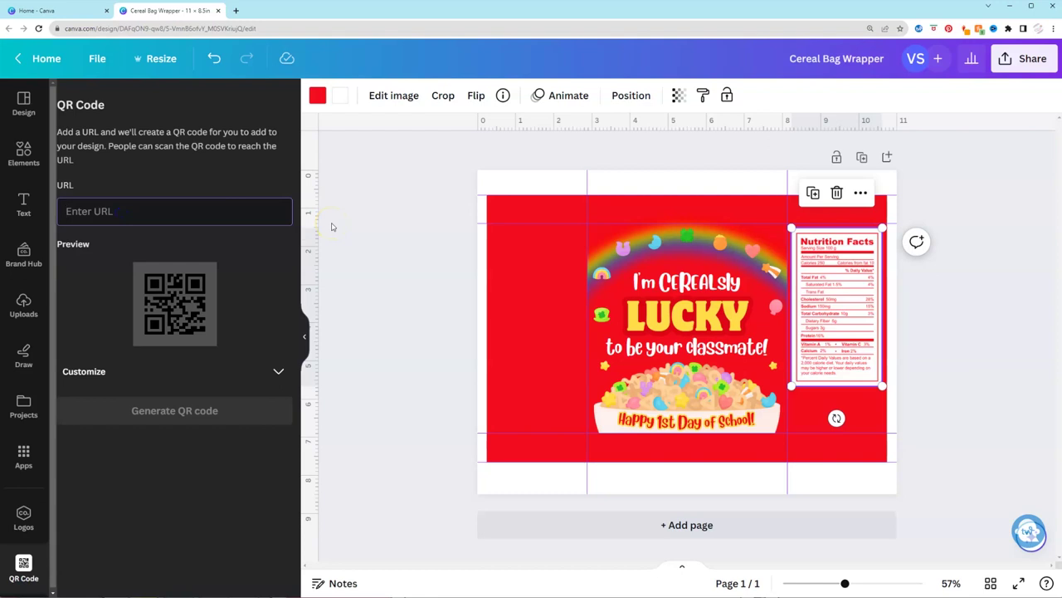
{"action": "type", "text": "prettypartyand"}
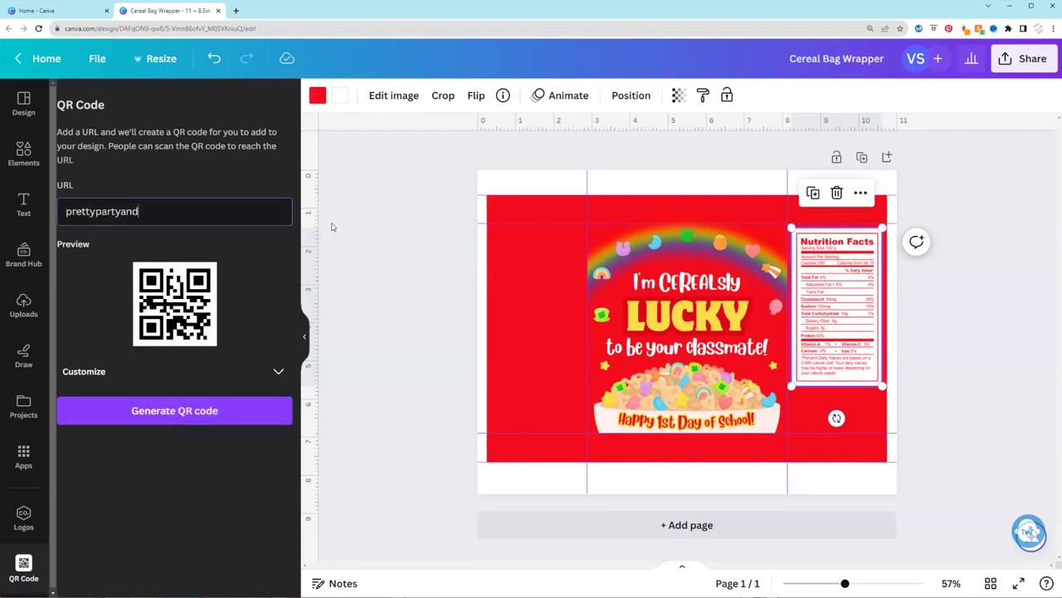
{"action": "type", "text": "crafty.com"}
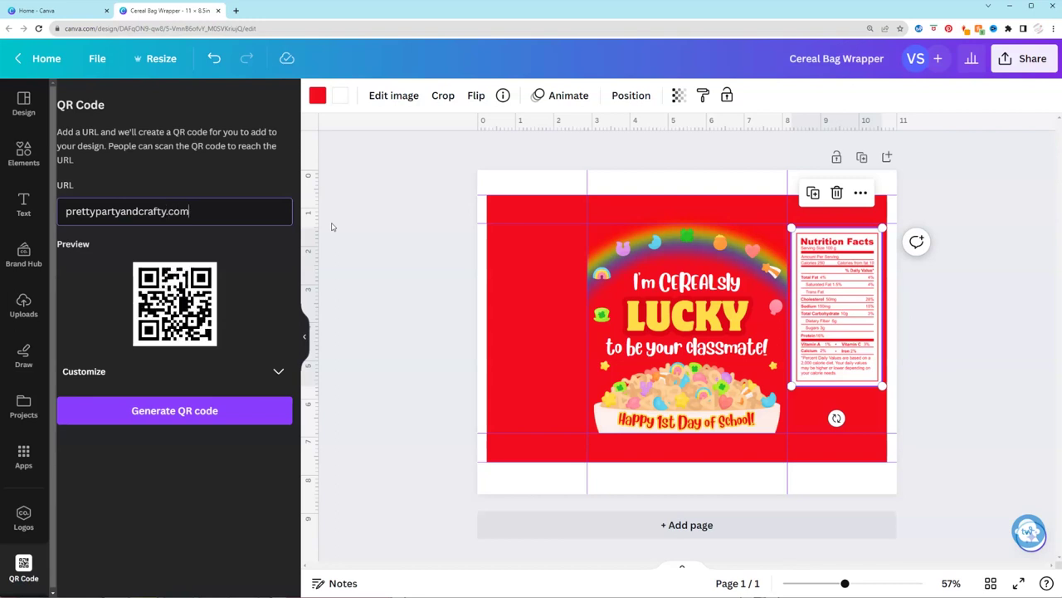
{"action": "left_click", "coordinate": [196, 410]}
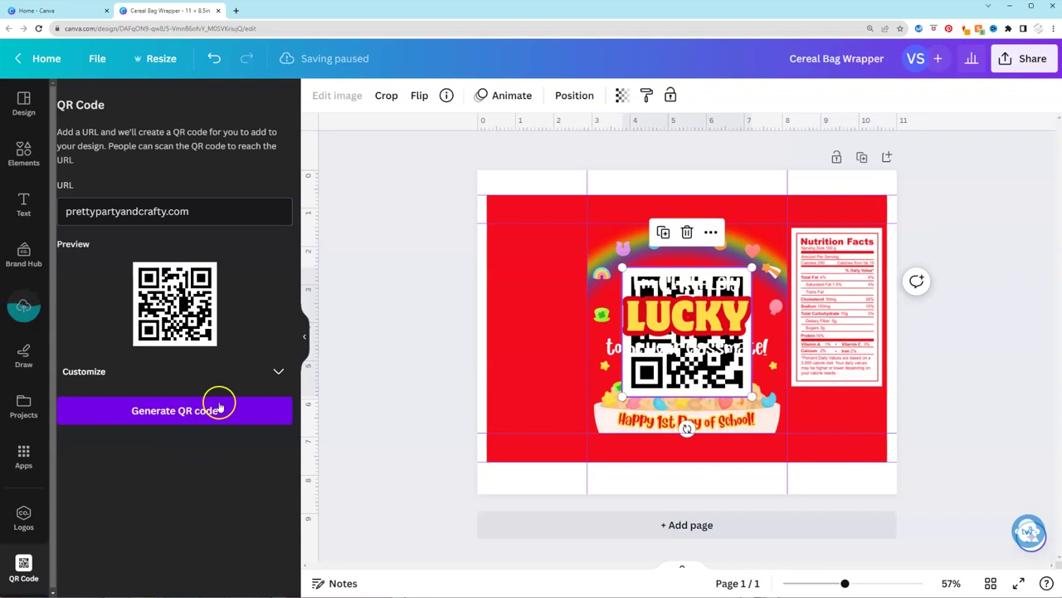
{"action": "left_click_drag", "start_coordinate": [670, 391], "coordinate": [808, 427]}
{"action": "left_click", "coordinate": [208, 413]}
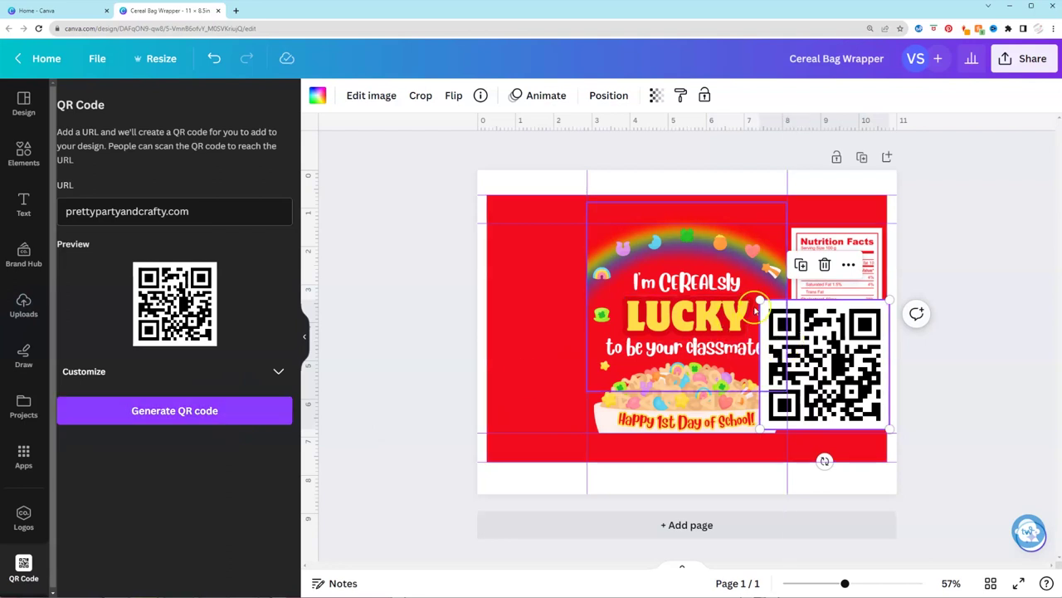
Step: Shrink the QR code below the label and place a backpack graphic at the bottom-left
{"action": "left_click_drag", "start_coordinate": [762, 299], "coordinate": [815, 391]}
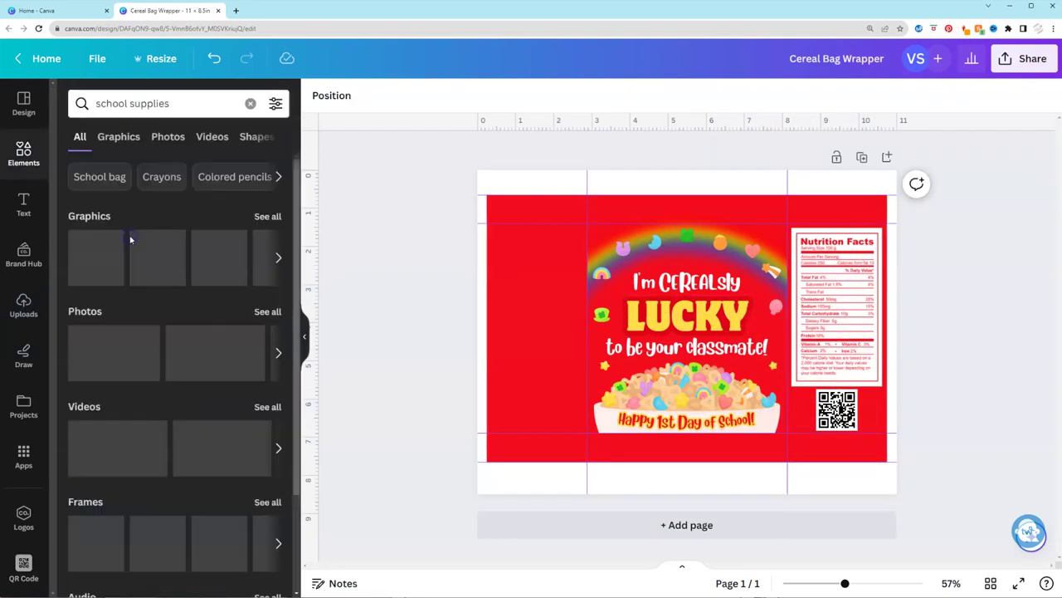
{"action": "left_click_drag", "start_coordinate": [130, 238], "coordinate": [589, 486]}
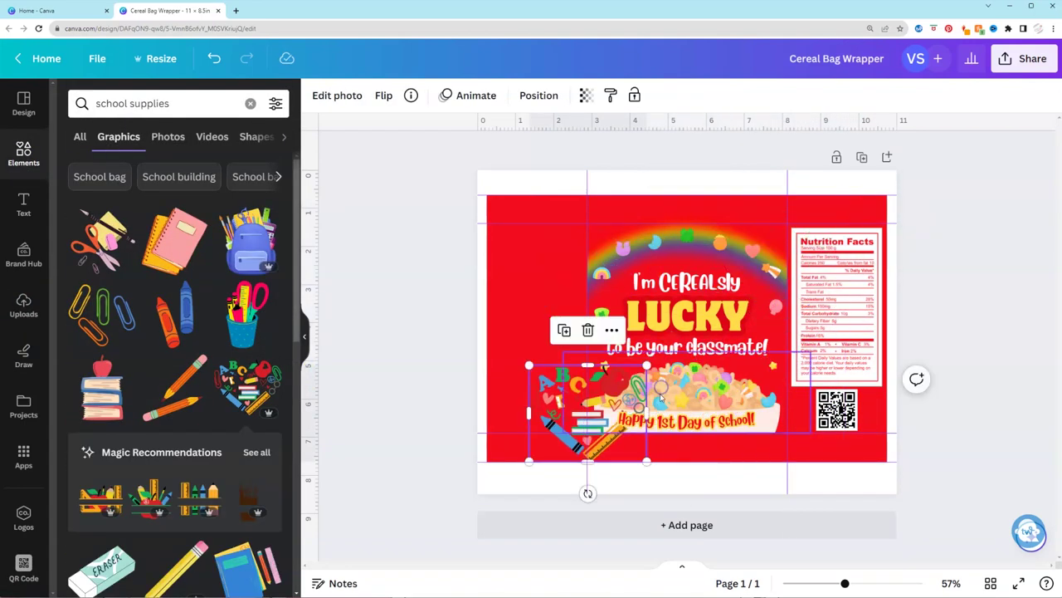
{"action": "left_click", "coordinate": [764, 434]}
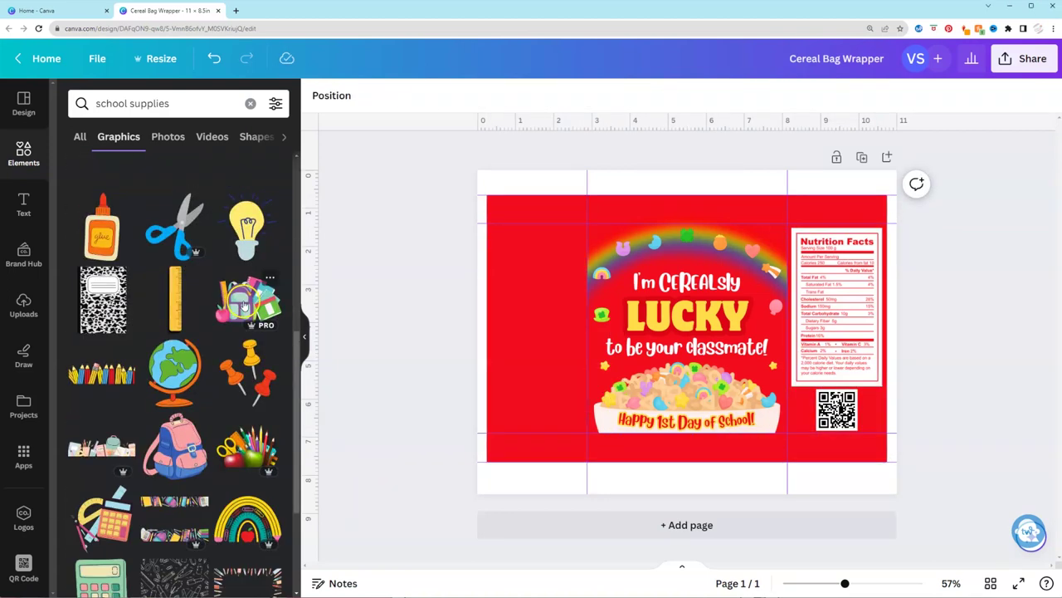
{"action": "left_click_drag", "start_coordinate": [243, 306], "coordinate": [581, 368]}
Step: Put the 'first day of school!' greeting on the left panel and a crimp stripe along the top
{"action": "left_click_drag", "start_coordinate": [689, 278], "coordinate": [540, 300]}
{"action": "left_click", "coordinate": [363, 95]}
{"action": "type", "text": "first day of school!"}
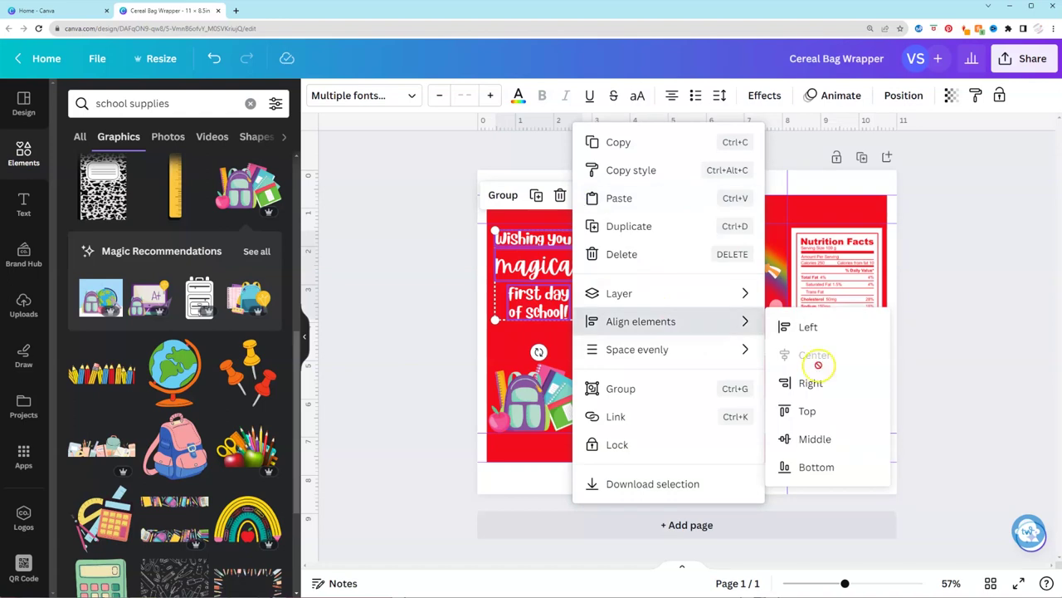
{"action": "left_click", "coordinate": [818, 356]}
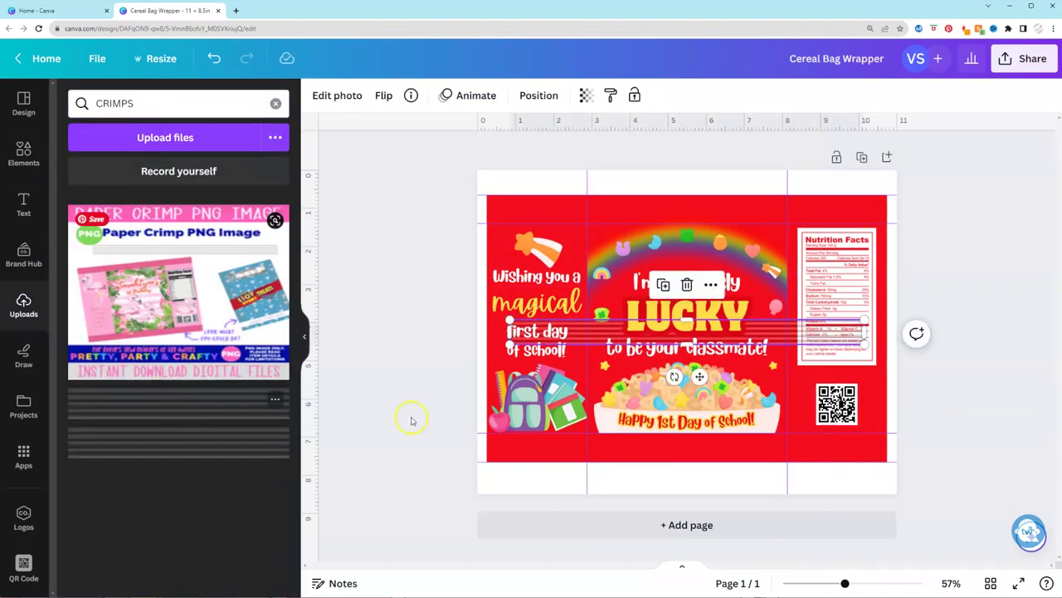
{"action": "left_click_drag", "start_coordinate": [796, 336], "coordinate": [835, 203]}
{"action": "left_click_drag", "start_coordinate": [718, 214], "coordinate": [717, 218]}
Step: Flip a copy of the top crimp stripe and place it along the wrapper's bottom edge
{"action": "left_click", "coordinate": [719, 214]}
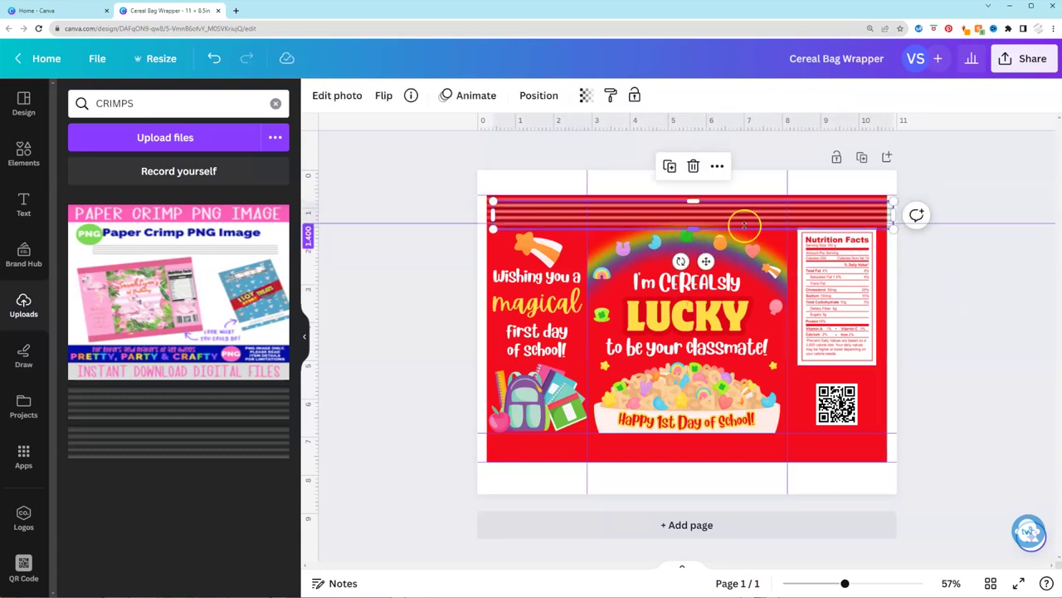
{"action": "left_click", "coordinate": [384, 94]}
{"action": "left_click", "coordinate": [429, 158]}
{"action": "left_click_drag", "start_coordinate": [612, 209], "coordinate": [614, 443]}
{"action": "left_click", "coordinate": [801, 199]}
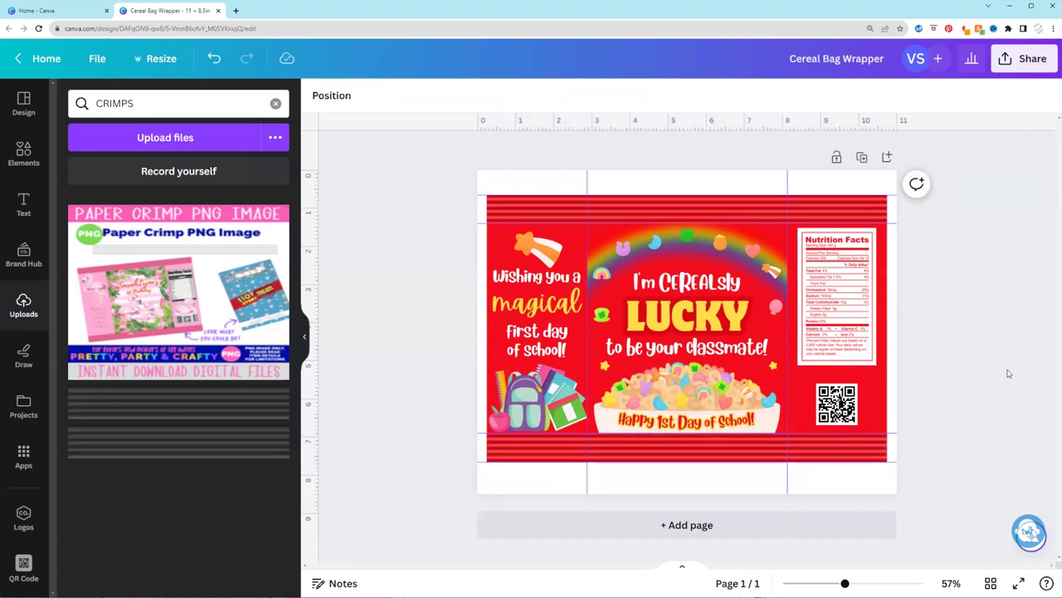
{"action": "left_click", "coordinate": [776, 315]}
{"action": "left_click", "coordinate": [762, 303]}
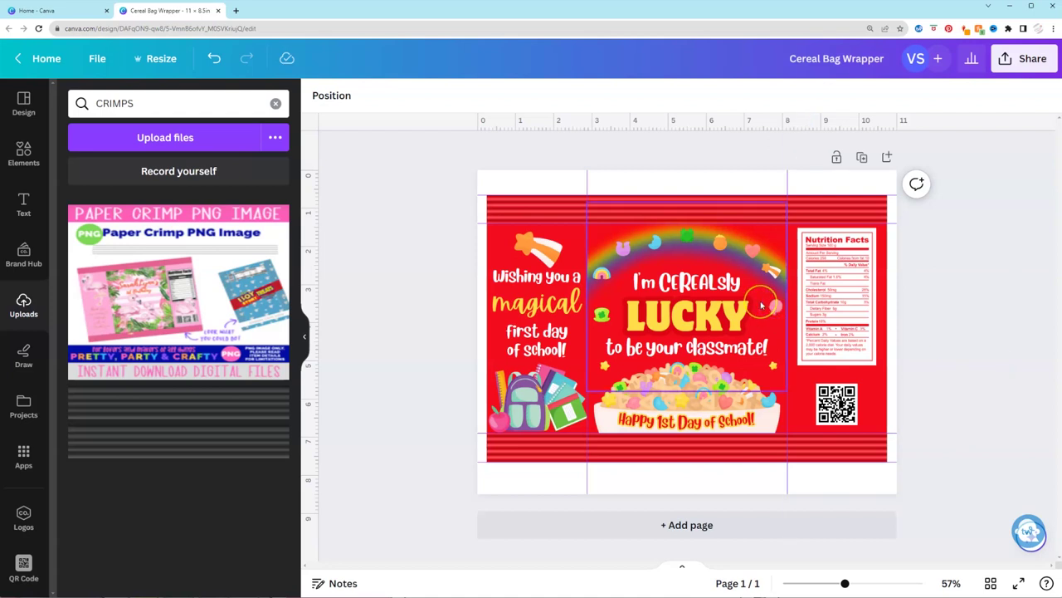
{"action": "left_click", "coordinate": [868, 138]}
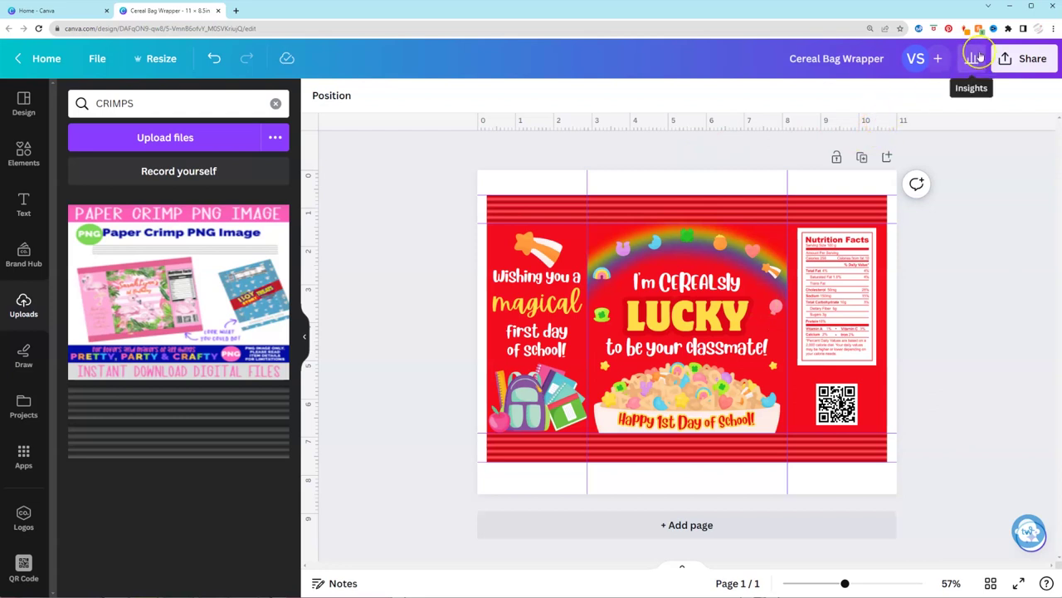
Step: Download the wrapper as a PNG and open the downloaded file's options in the download bar
{"action": "left_click", "coordinate": [1026, 59]}
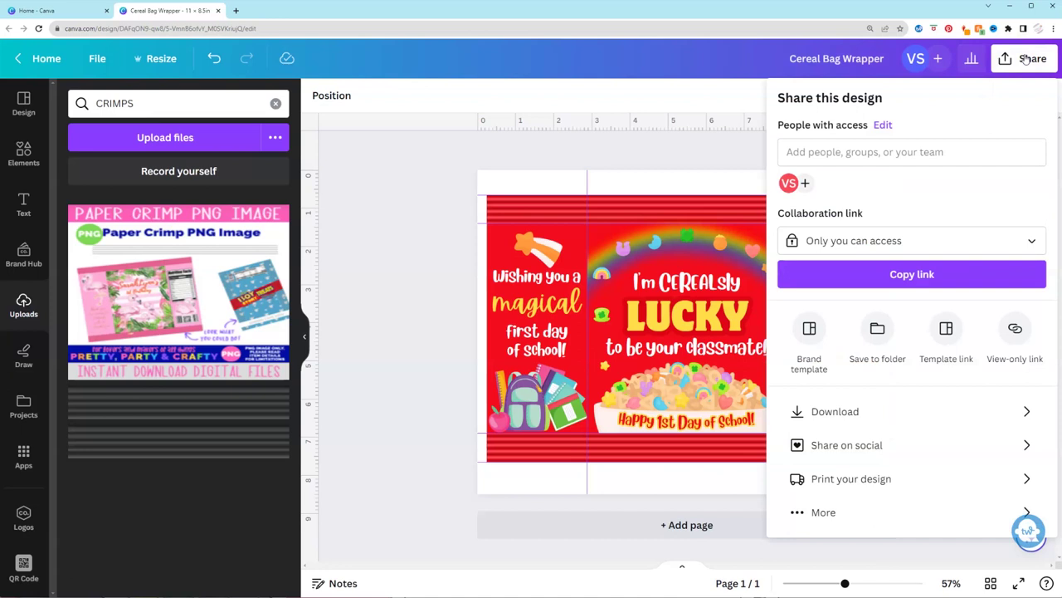
{"action": "left_click", "coordinate": [867, 414]}
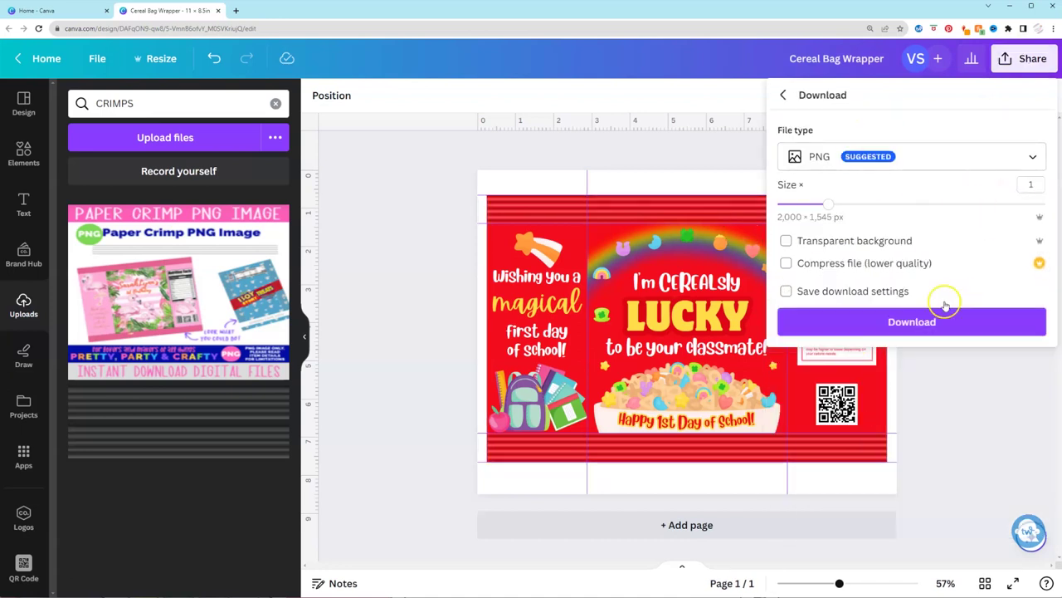
{"action": "left_click", "coordinate": [933, 322]}
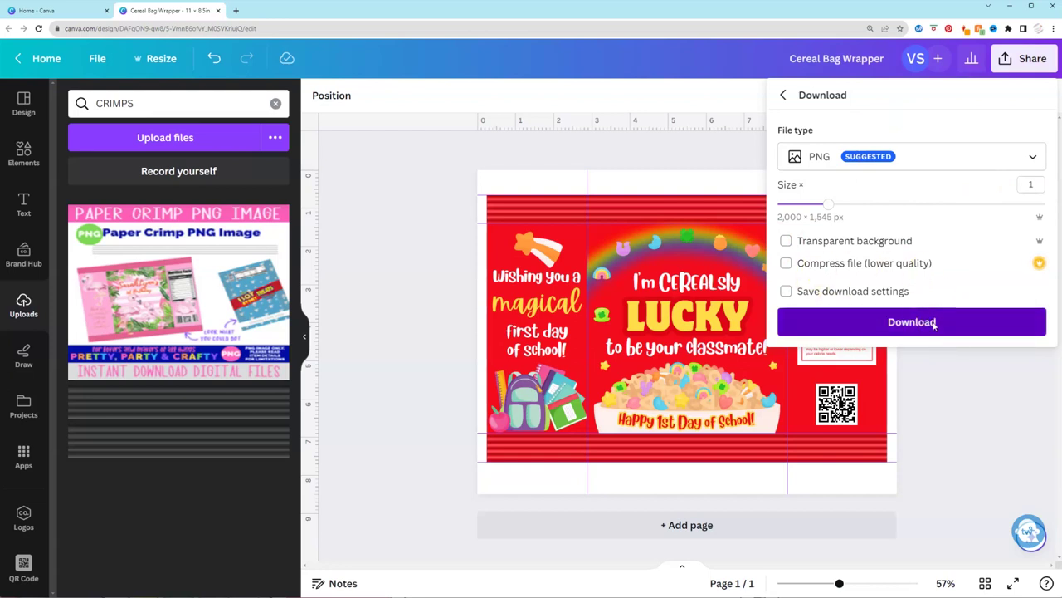
{"action": "left_click", "coordinate": [452, 504]}
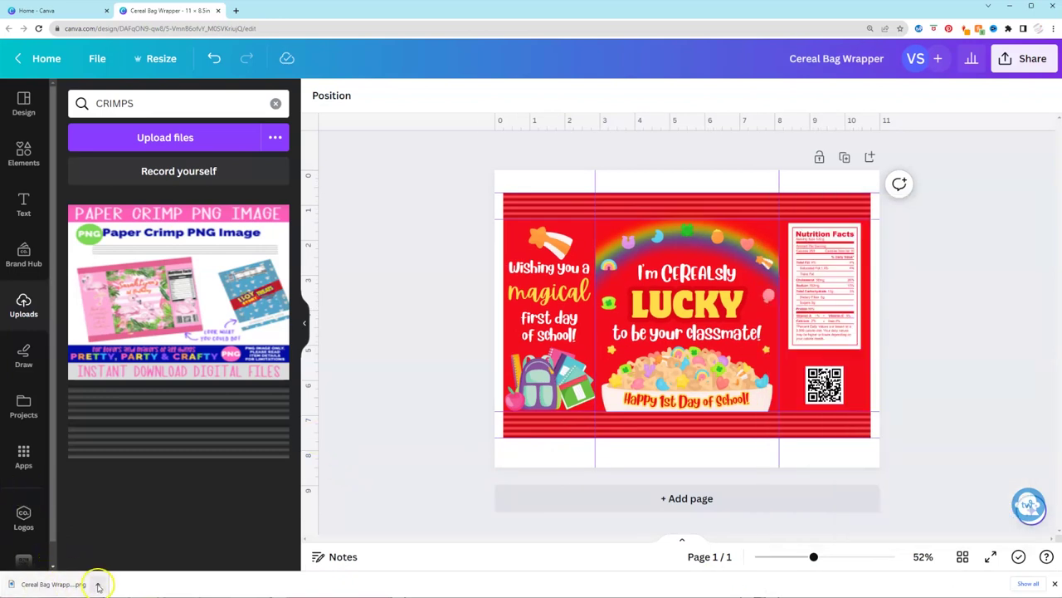
{"action": "left_click", "coordinate": [98, 586]}
{"action": "left_click", "coordinate": [98, 586]}
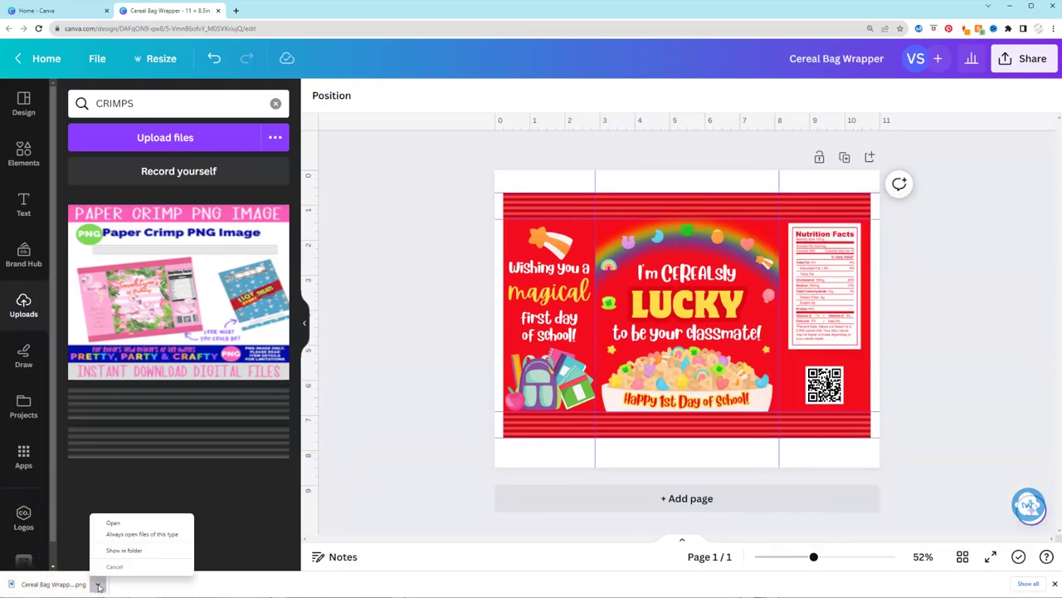
Step: Show Cereal Bag Wrapper (1).png in Downloads and send it to Print
{"action": "left_click", "coordinate": [123, 549]}
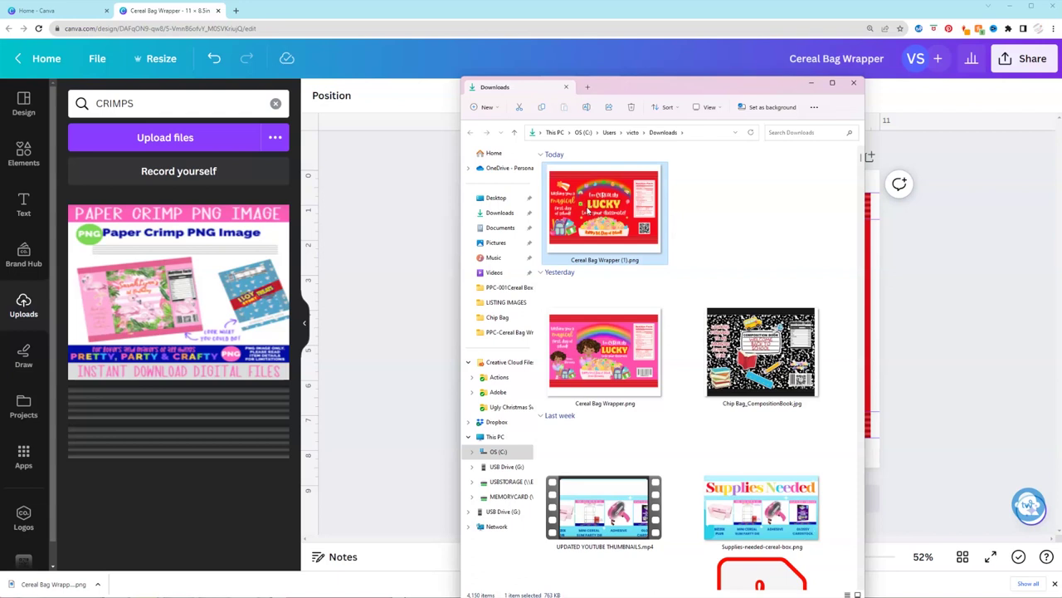
{"action": "right_click", "coordinate": [606, 209]}
{"action": "left_click", "coordinate": [655, 436]}
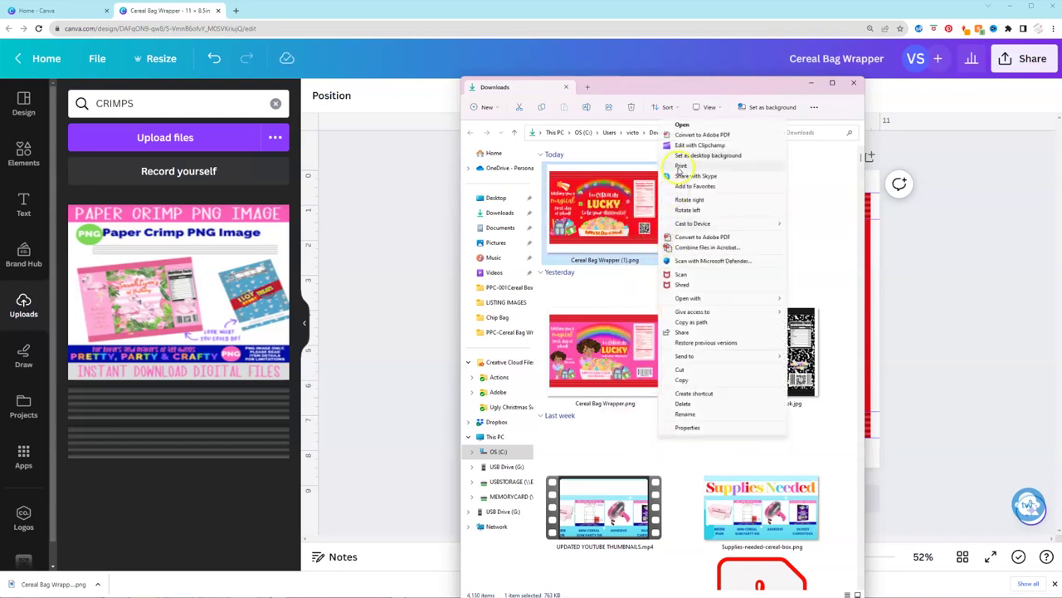
{"action": "left_click", "coordinate": [680, 166]}
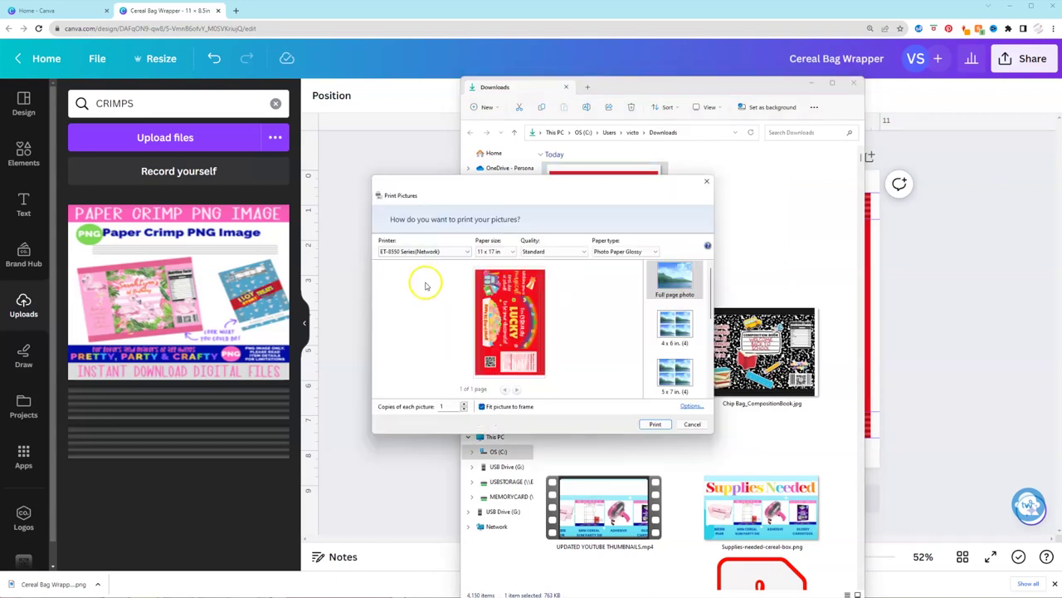
Step: Select the ET-8500 Series (Network) printer with Letter paper size, then open Options
{"action": "left_click", "coordinate": [448, 252]}
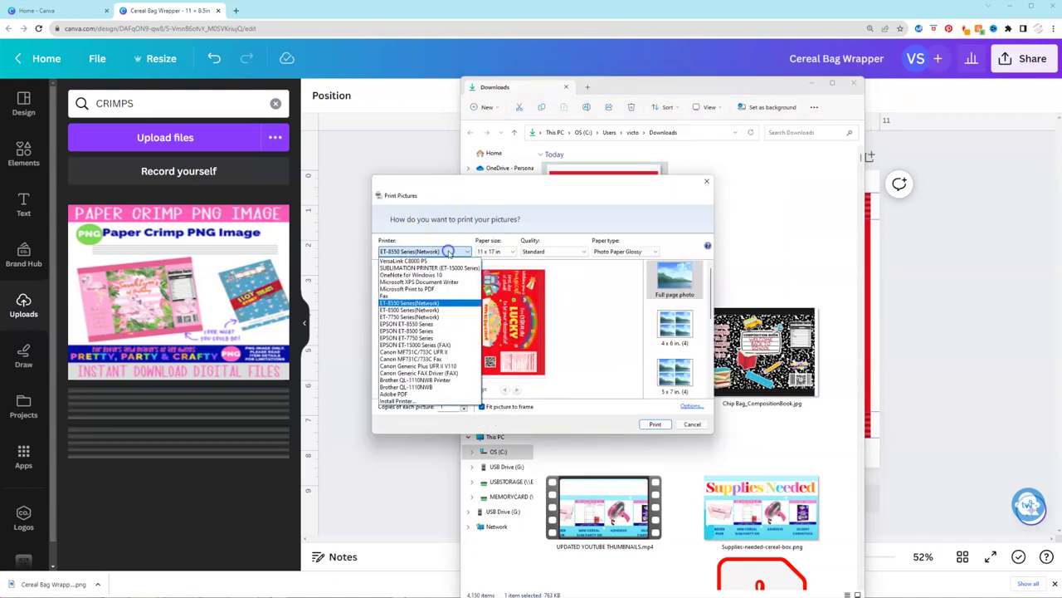
{"action": "left_click", "coordinate": [432, 309]}
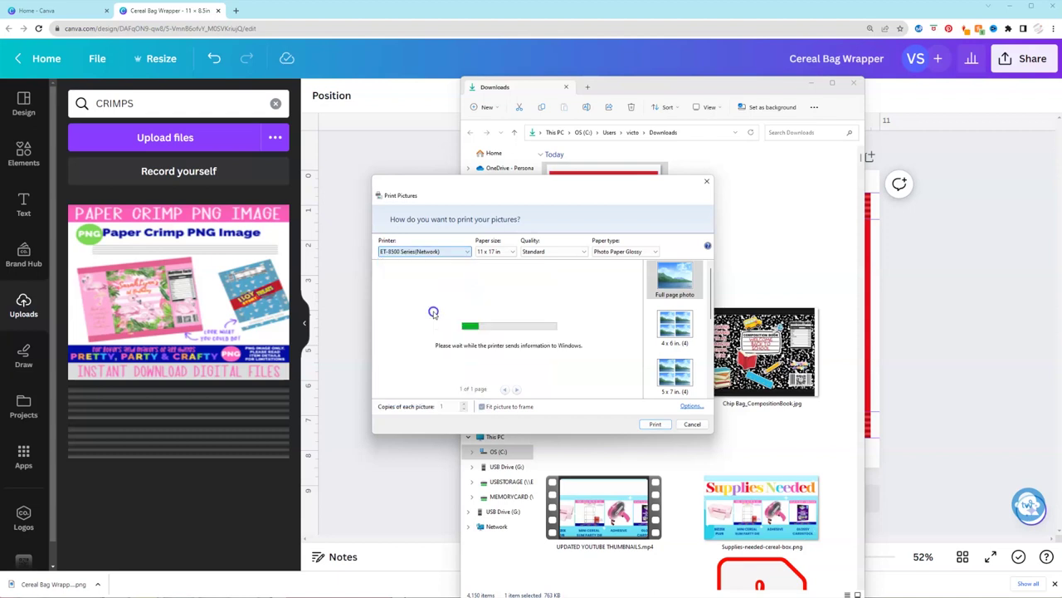
{"action": "left_click", "coordinate": [496, 251]}
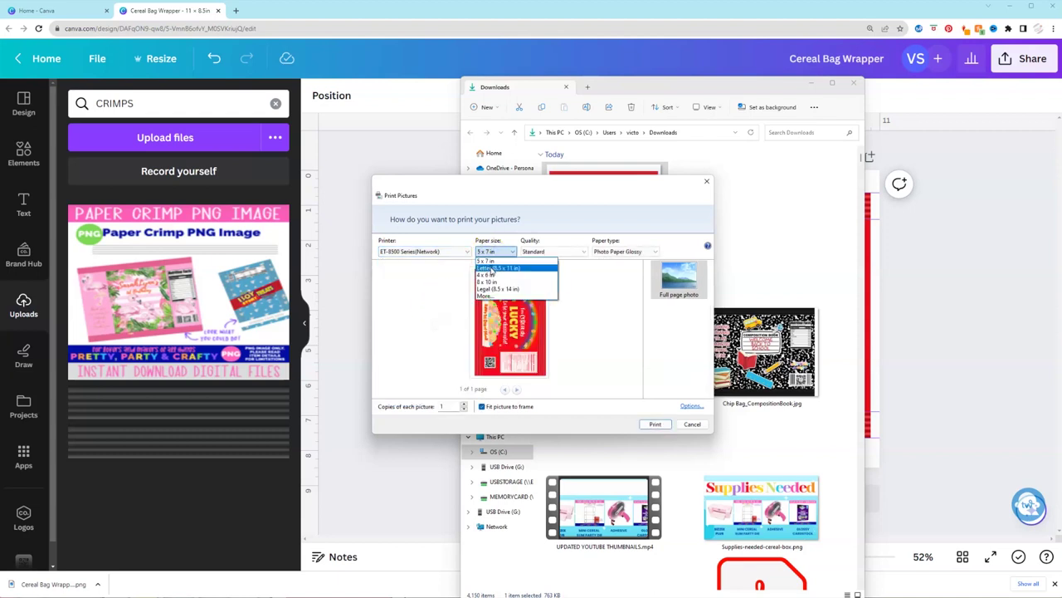
{"action": "left_click", "coordinate": [492, 268]}
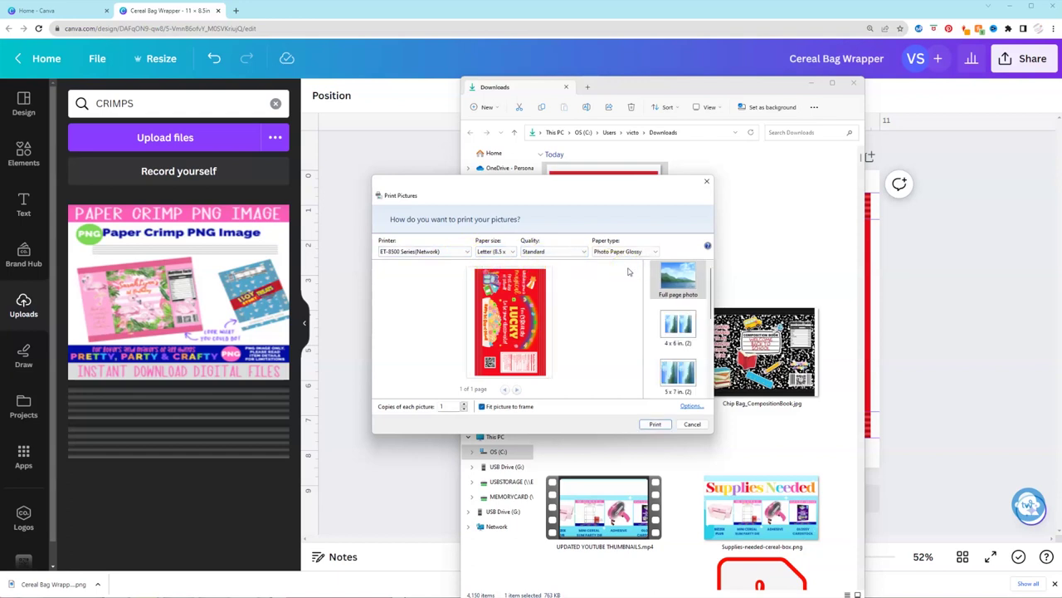
{"action": "left_click", "coordinate": [692, 407]}
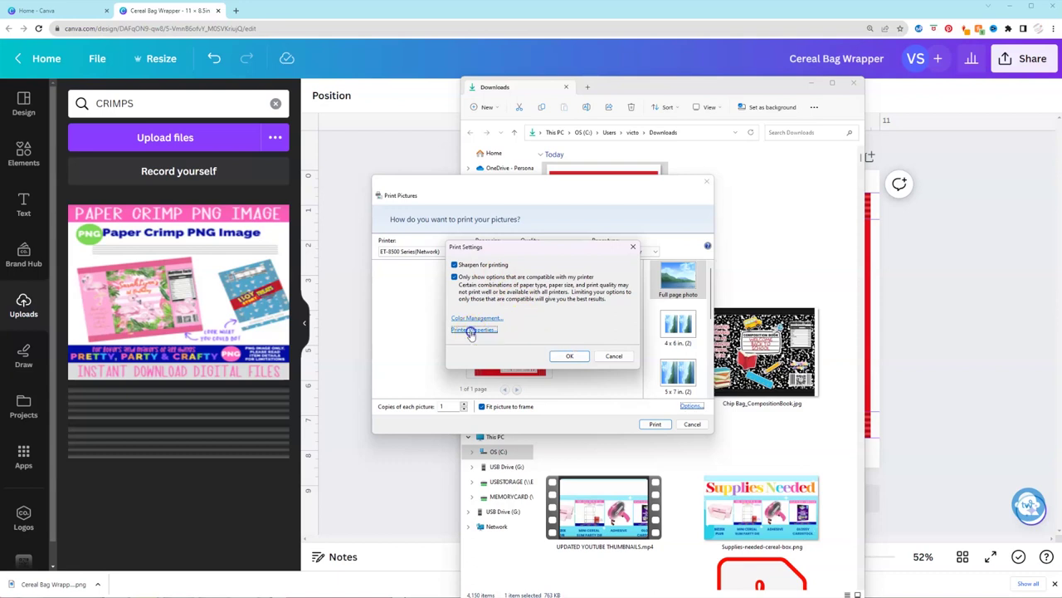
Step: In printer properties, keep Rear Paper Feeder as the source with Letter document size
{"action": "key", "text": "Return"}
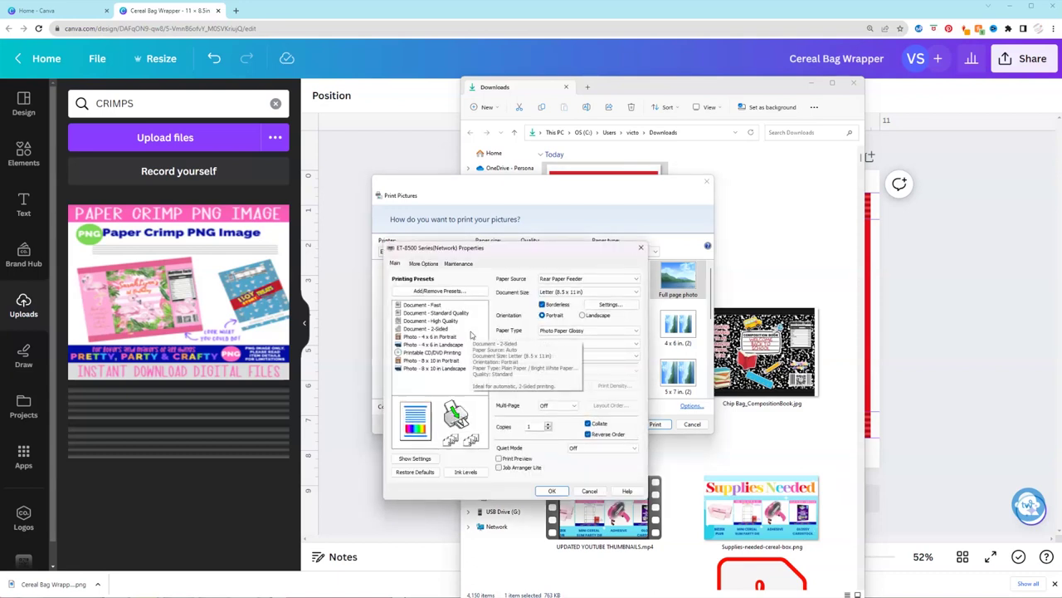
{"action": "left_click", "coordinate": [560, 280]}
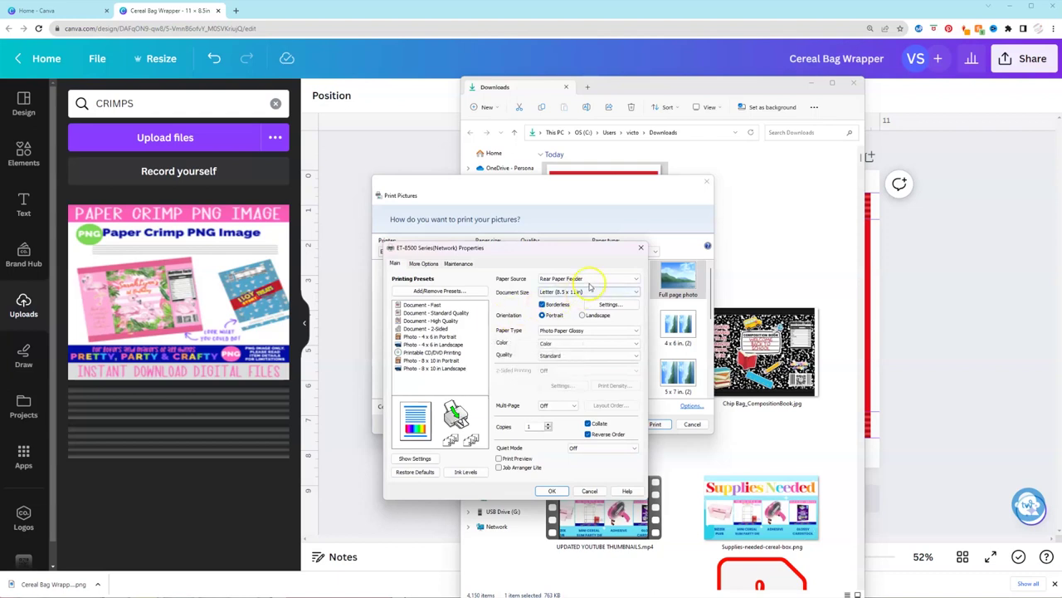
{"action": "left_click", "coordinate": [595, 280]}
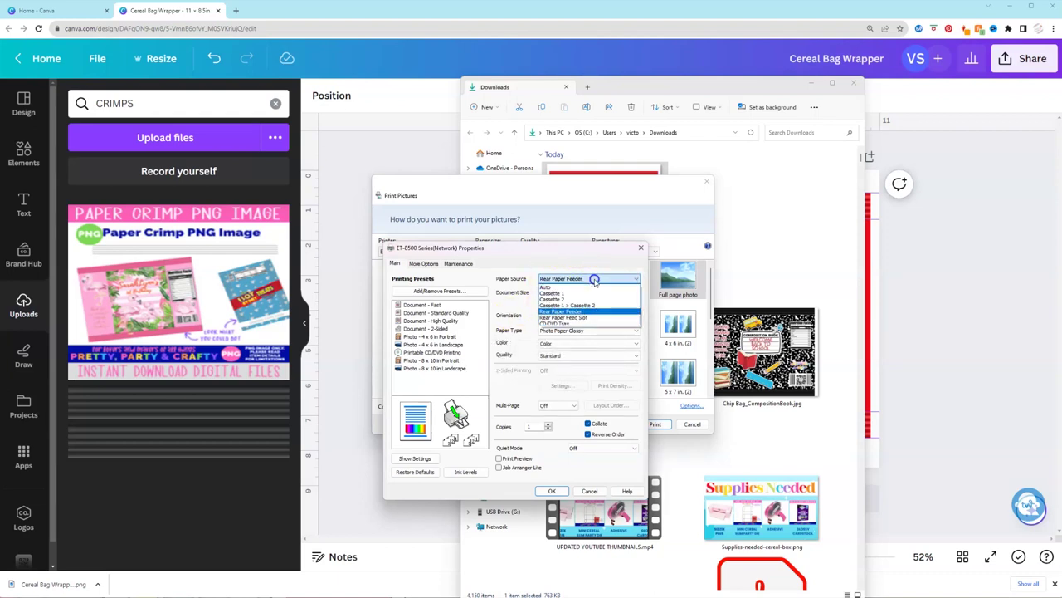
{"action": "left_click", "coordinate": [573, 311]}
{"action": "left_click", "coordinate": [506, 294]}
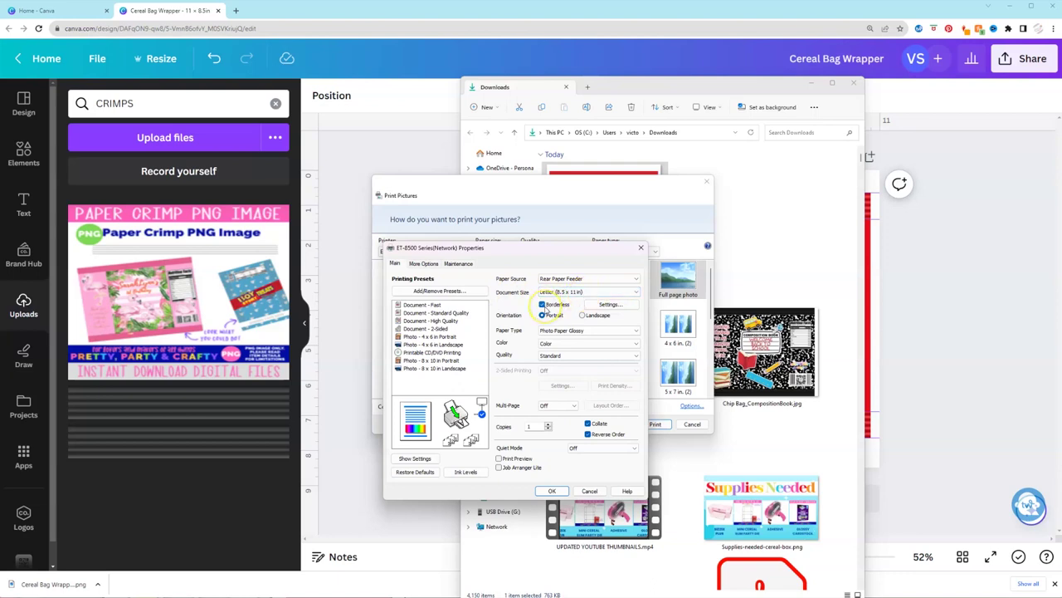
Step: Confirm the borderless expansion settings and switch orientation to Landscape
{"action": "left_click", "coordinate": [617, 306]}
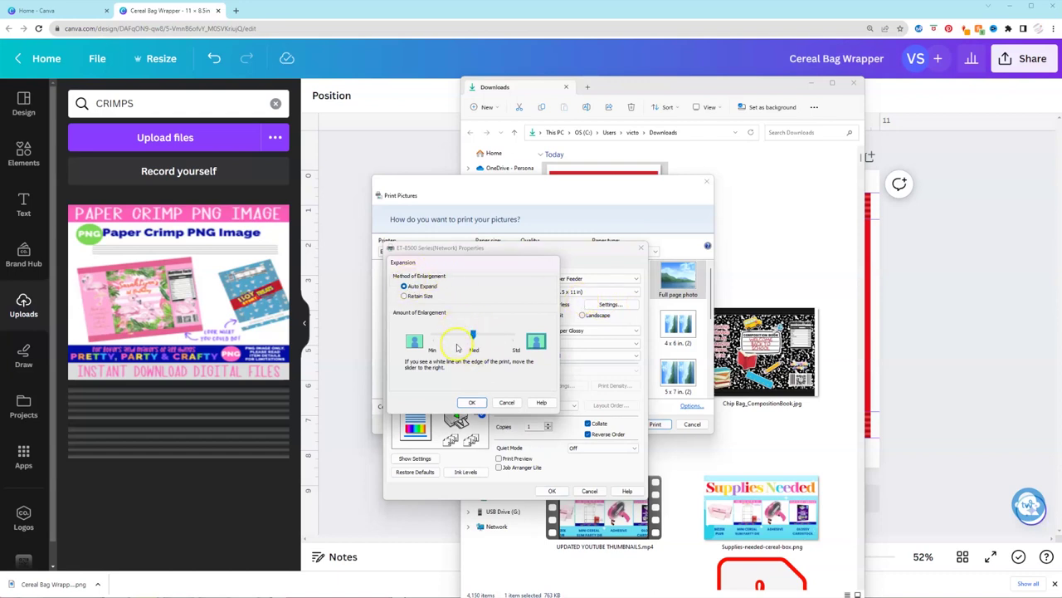
{"action": "left_click", "coordinate": [469, 402]}
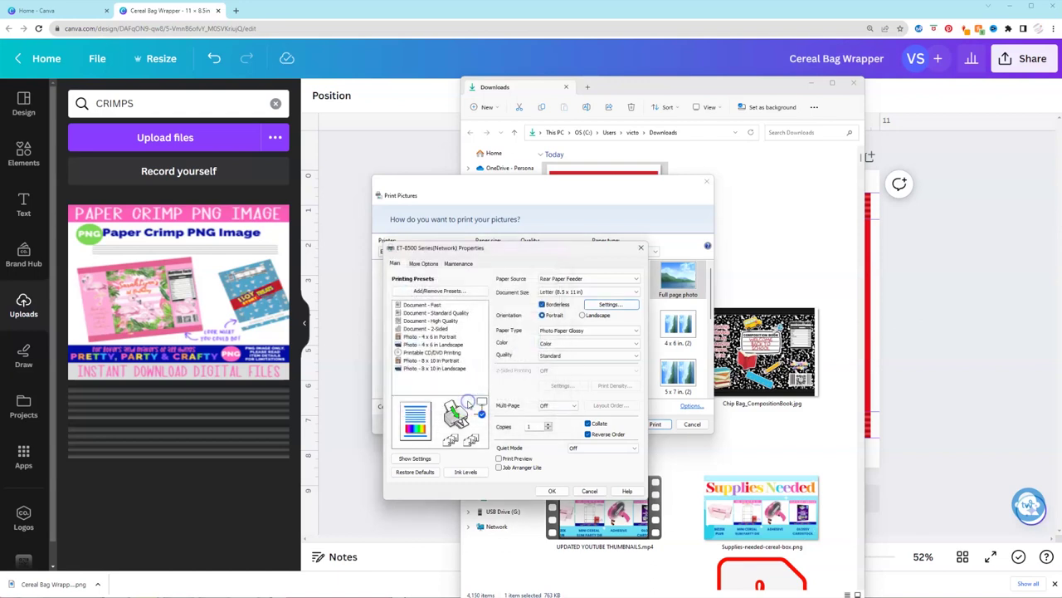
{"action": "left_click", "coordinate": [582, 315]}
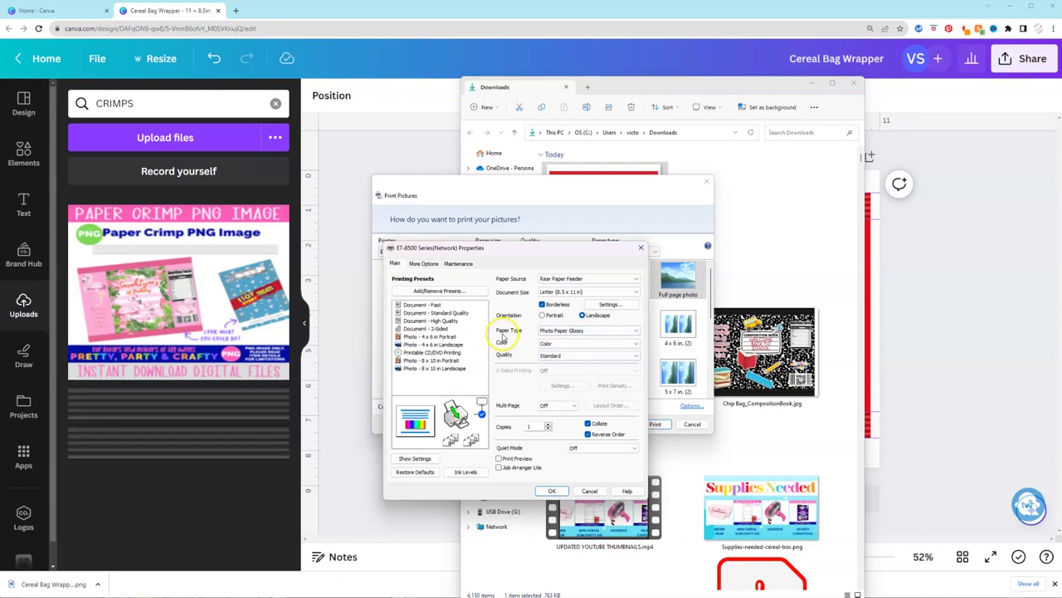
Step: Keep Photo Paper Glossy, Color, and Standard print quality in the printer properties
{"action": "left_click", "coordinate": [567, 330]}
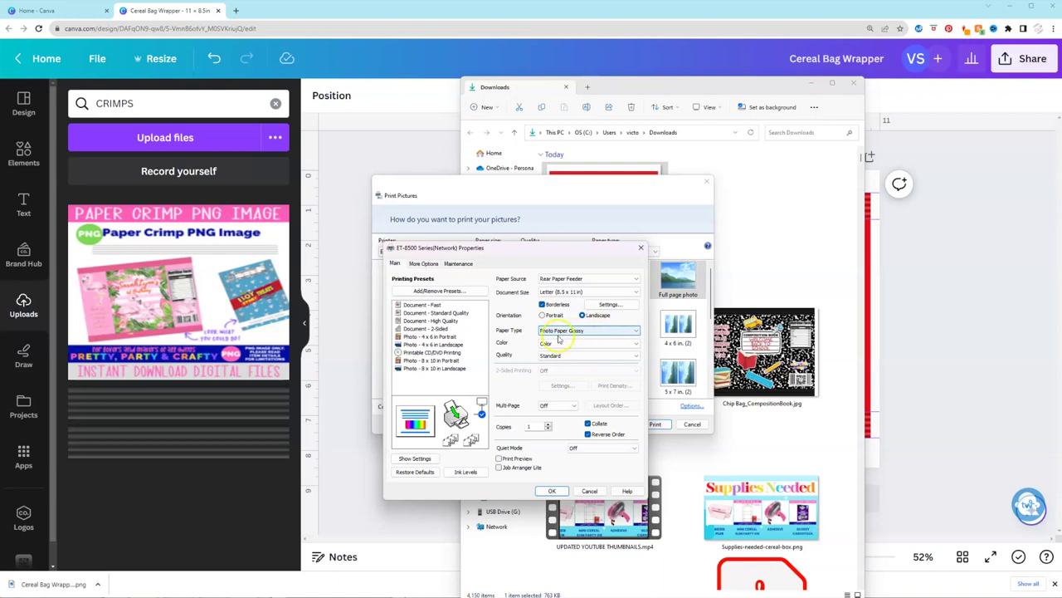
{"action": "left_click", "coordinate": [582, 346]}
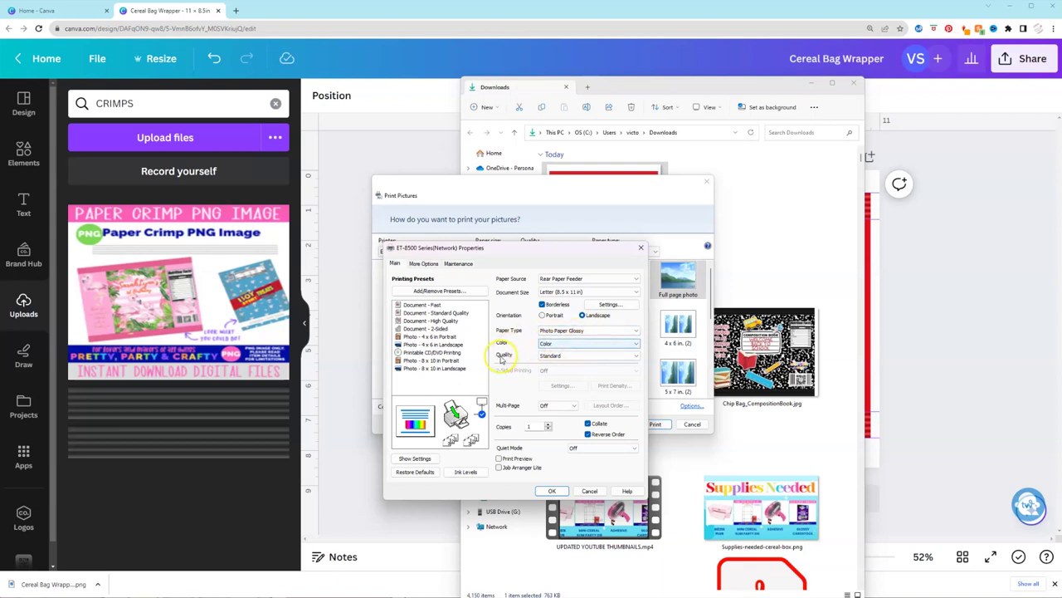
{"action": "left_click", "coordinate": [573, 357]}
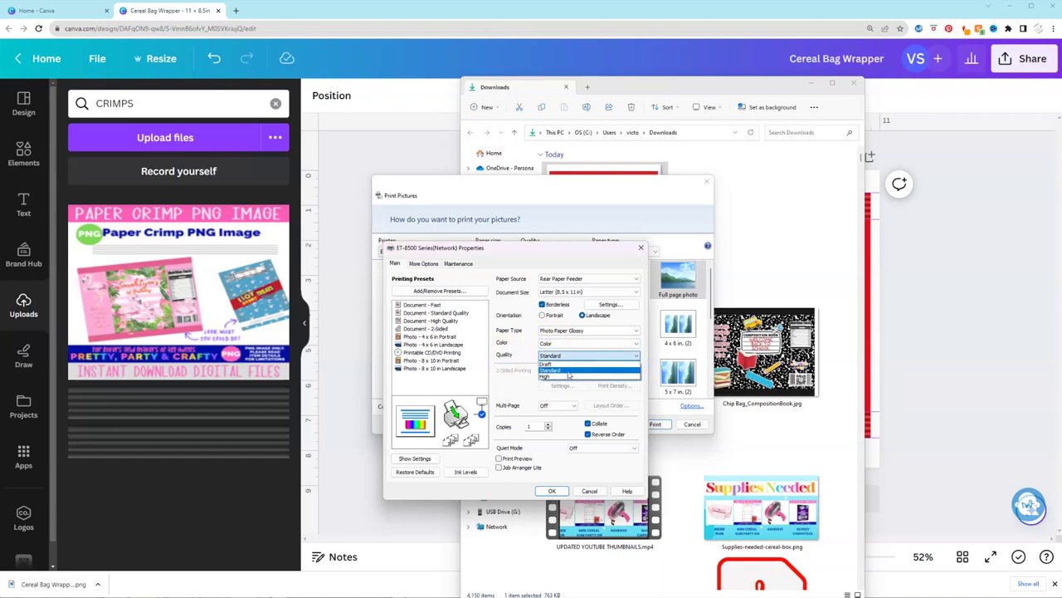
{"action": "left_click", "coordinate": [568, 371]}
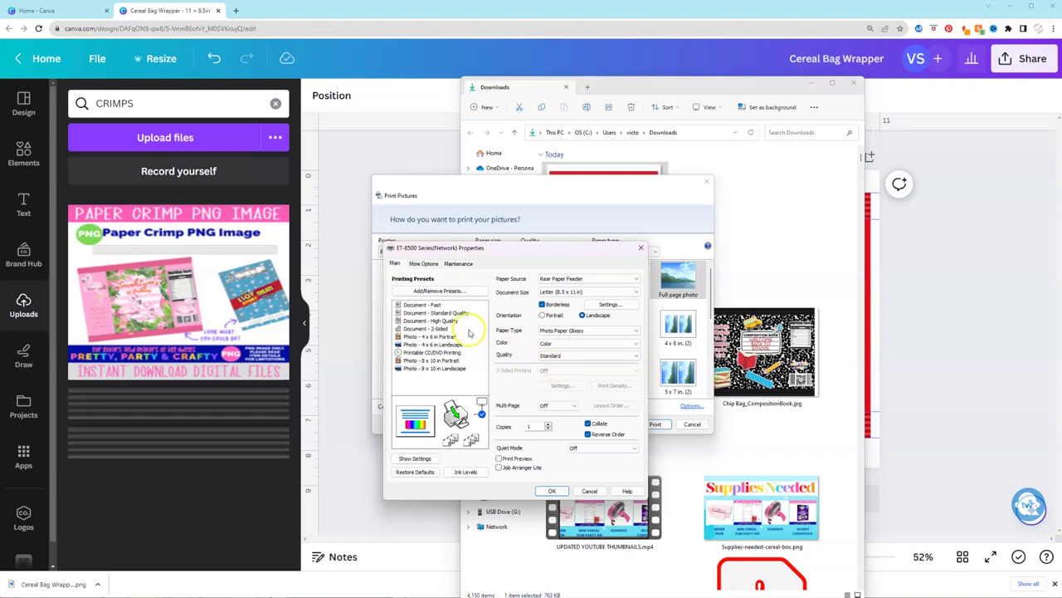
Step: Open the advanced colour correction settings and select Color Controls
{"action": "mouse_move", "coordinate": [469, 332]}
{"action": "left_click", "coordinate": [424, 263]}
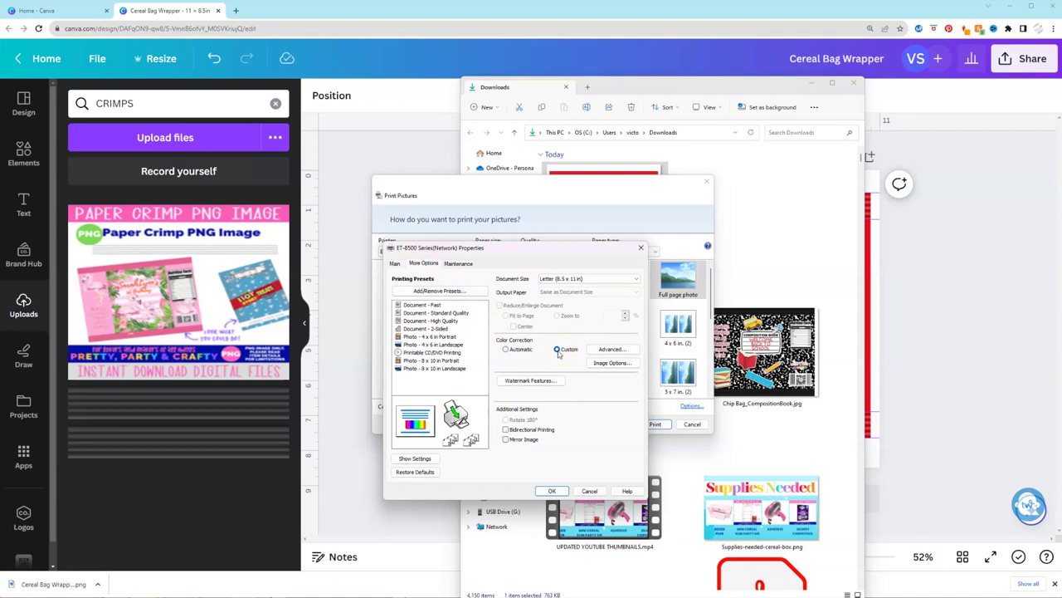
{"action": "left_click", "coordinate": [608, 349]}
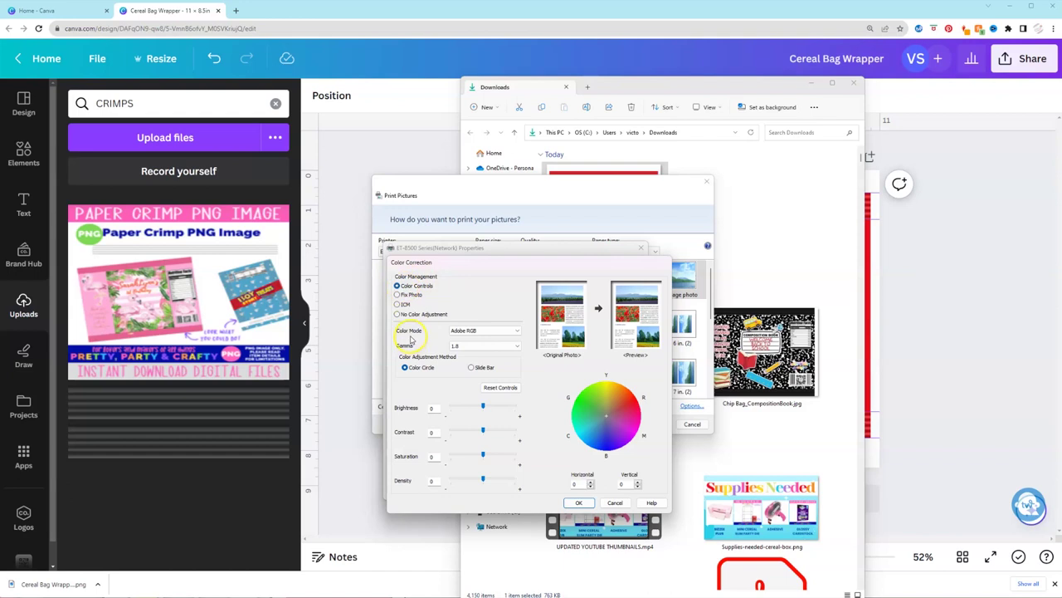
{"action": "left_click", "coordinate": [398, 294]}
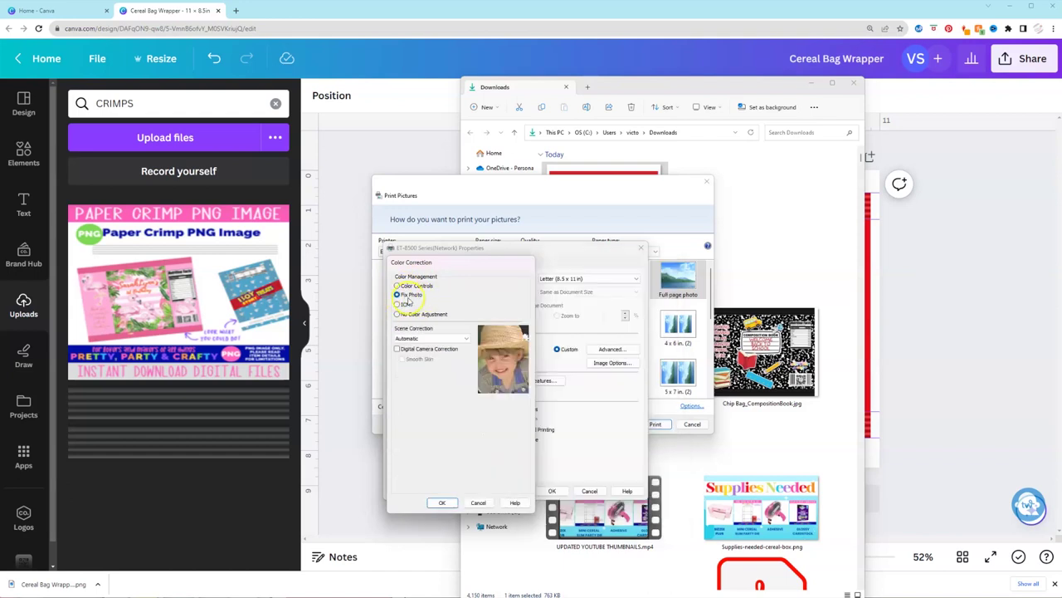
{"action": "left_click", "coordinate": [399, 304]}
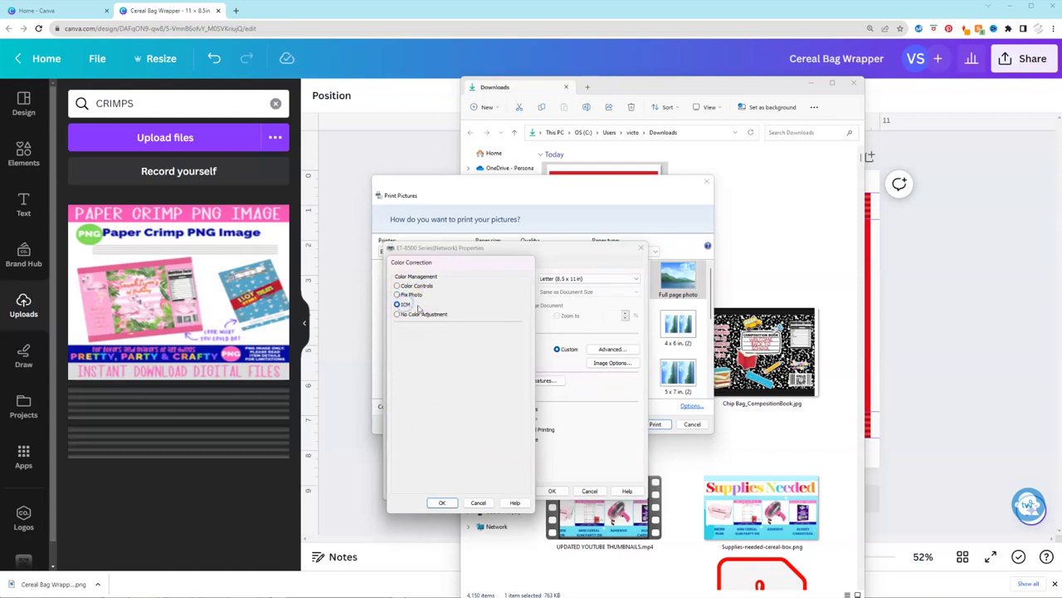
{"action": "left_click", "coordinate": [398, 285]}
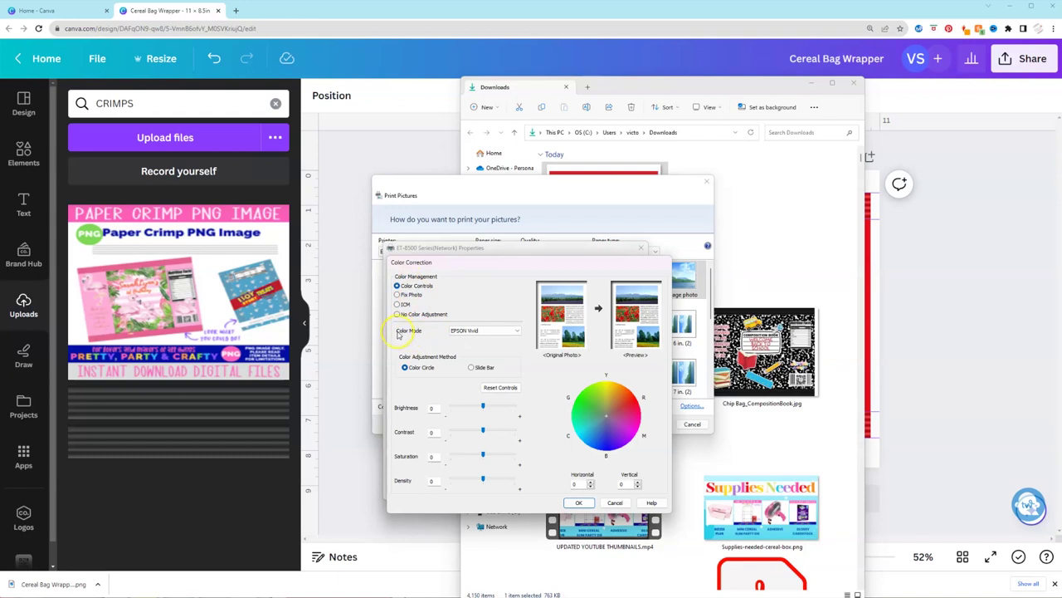
Step: Set Color Mode to Adobe RGB and Gamma to 1.8
{"action": "left_click", "coordinate": [473, 336]}
{"action": "left_click", "coordinate": [474, 350]}
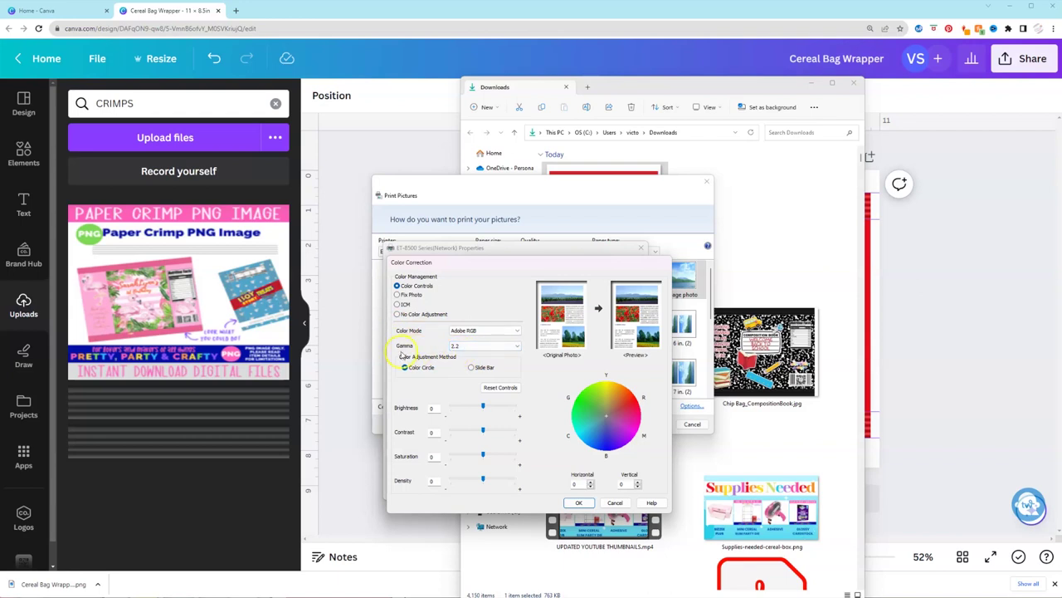
{"action": "left_click", "coordinate": [482, 347]}
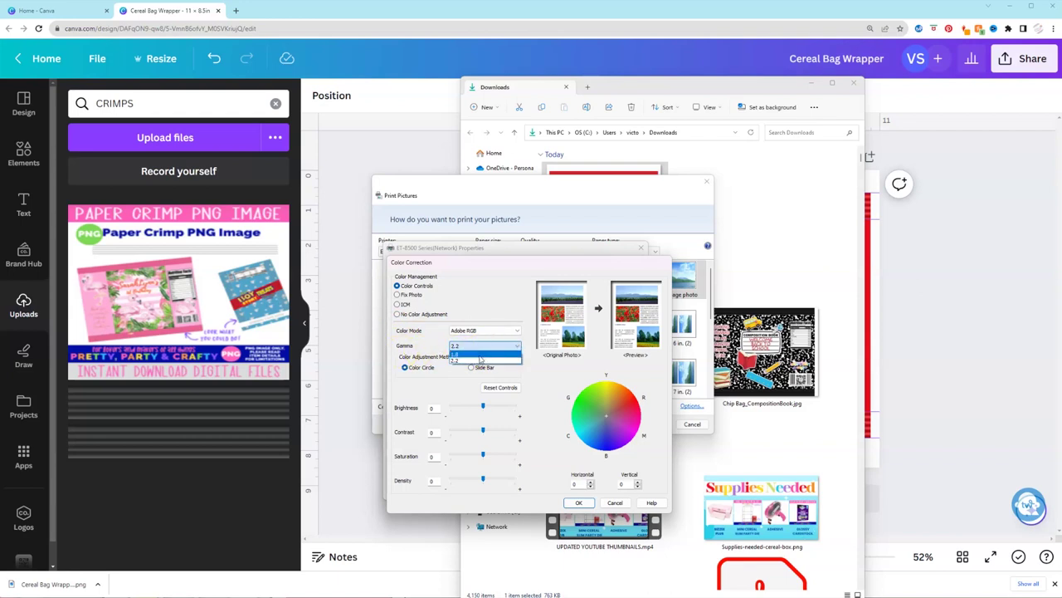
{"action": "left_click", "coordinate": [478, 354]}
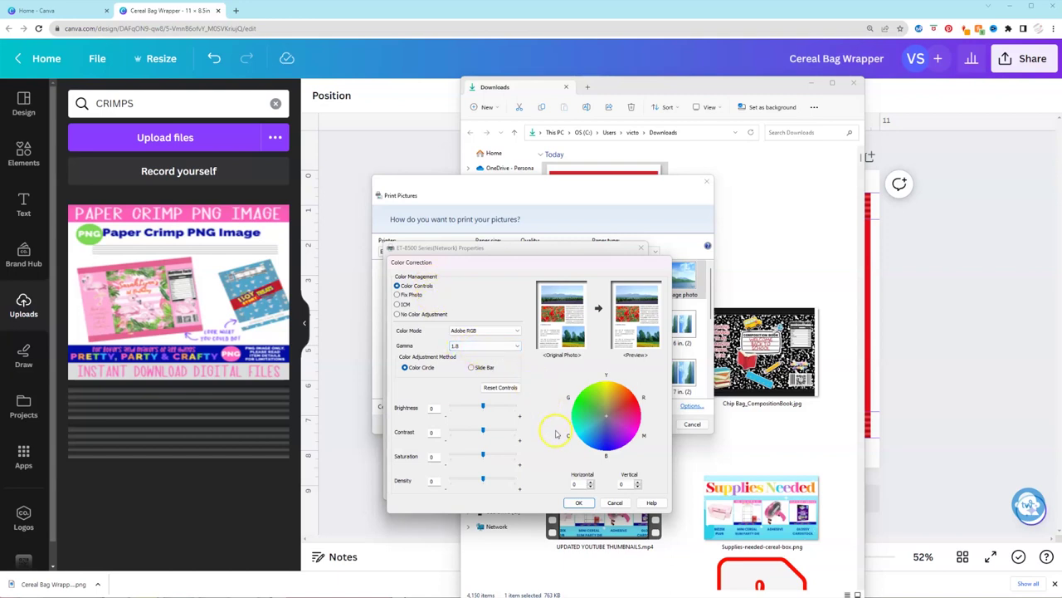
Step: Confirm the colour and printer settings and print the cereal bag wrapper
{"action": "left_click", "coordinate": [578, 502]}
{"action": "left_click", "coordinate": [549, 490]}
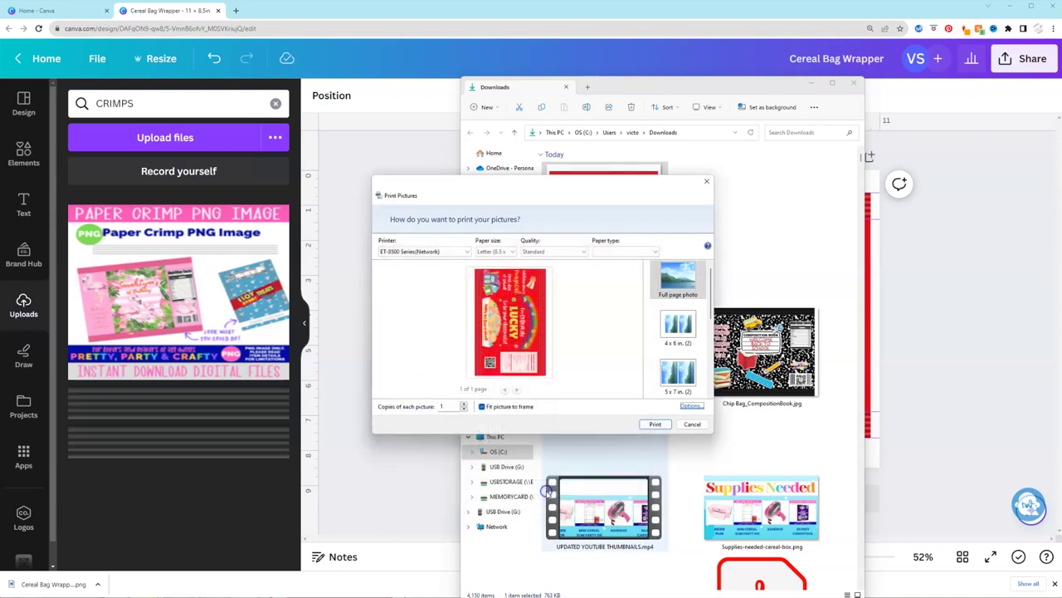
{"action": "left_click", "coordinate": [652, 424]}
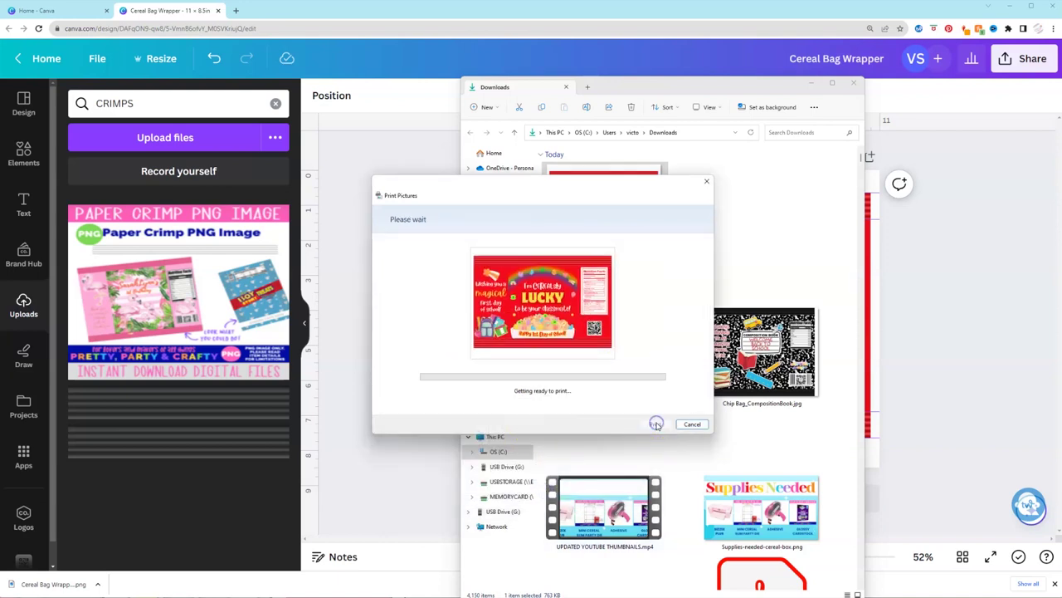